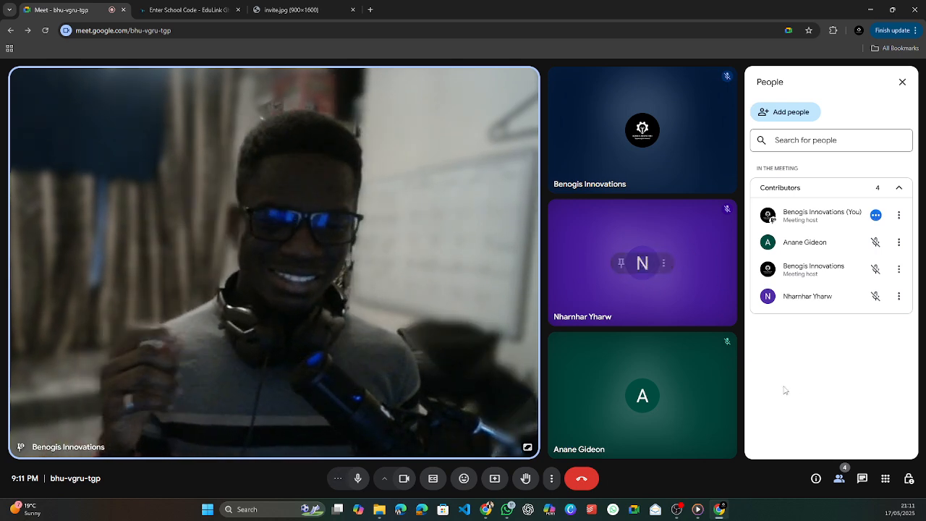
Step: Close the people list and share the "Enter School Code - EduLink Ghana Network" browser tab with the meeting
left_click(838, 478)
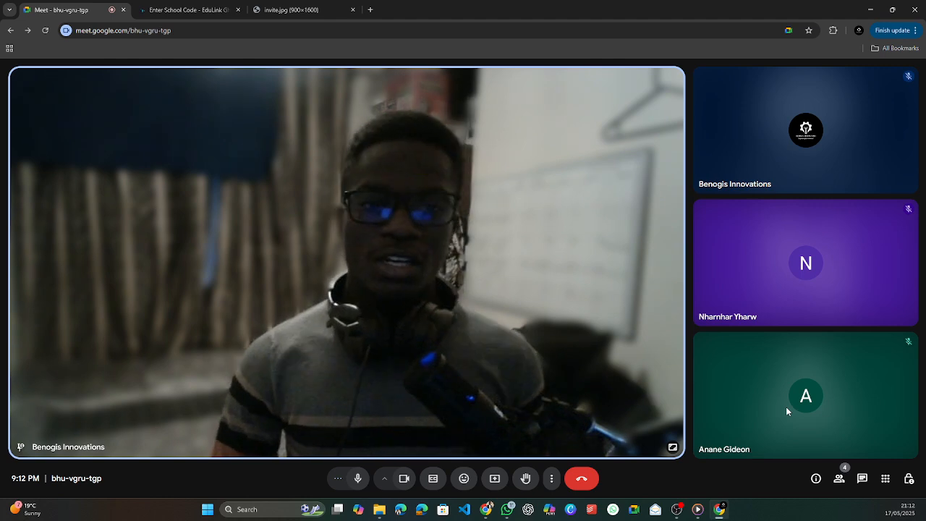
mouse_move(762, 383)
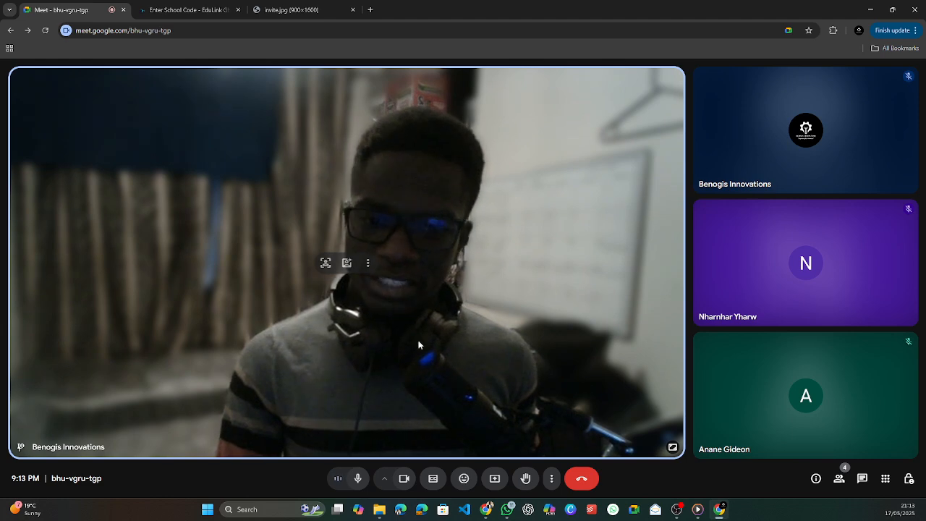
left_click(494, 479)
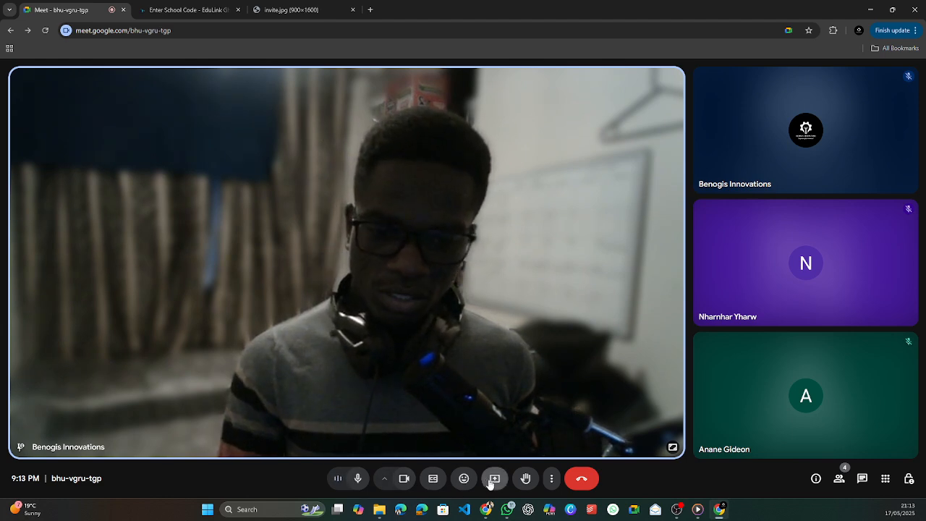
left_click(386, 133)
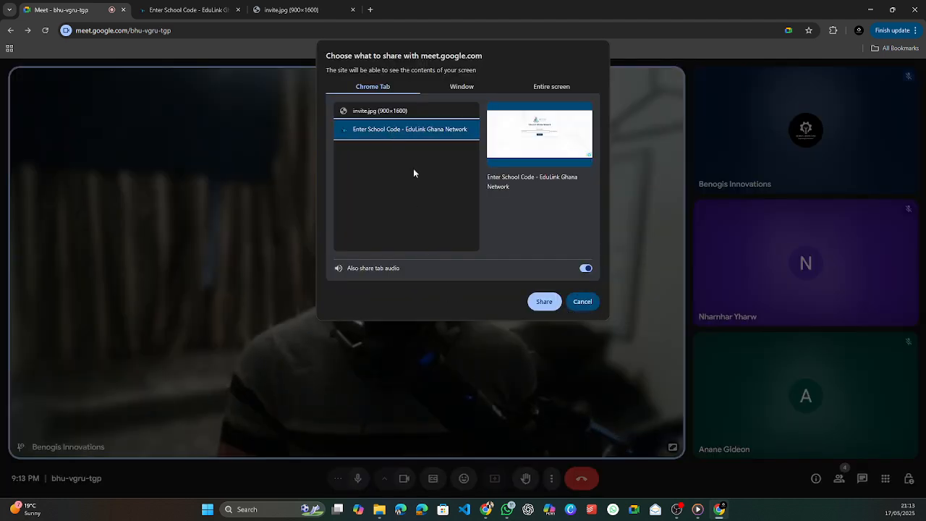
left_click(537, 309)
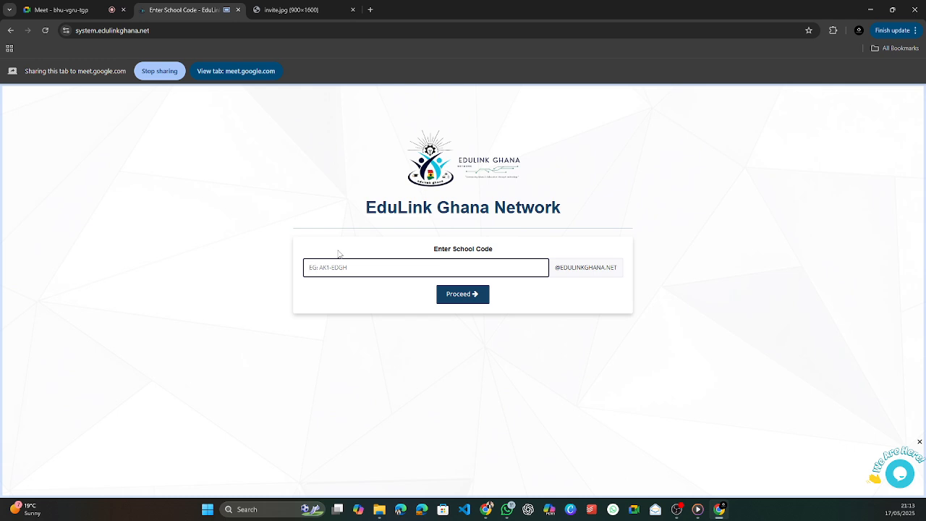
Step: Enter the demo school's code and proceed to the EduLink Ghana Network Demo login options
type("AK")
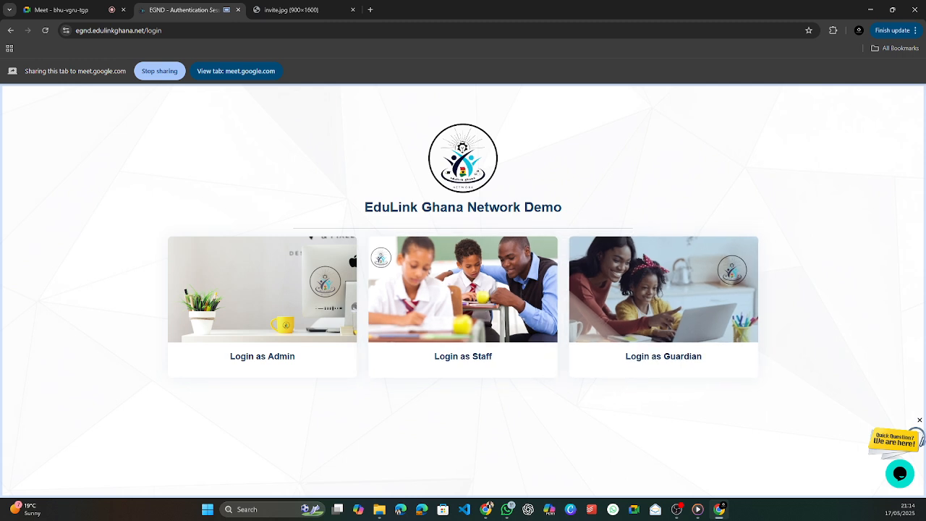
key("super+d")
key("super+d")
left_click(676, 509)
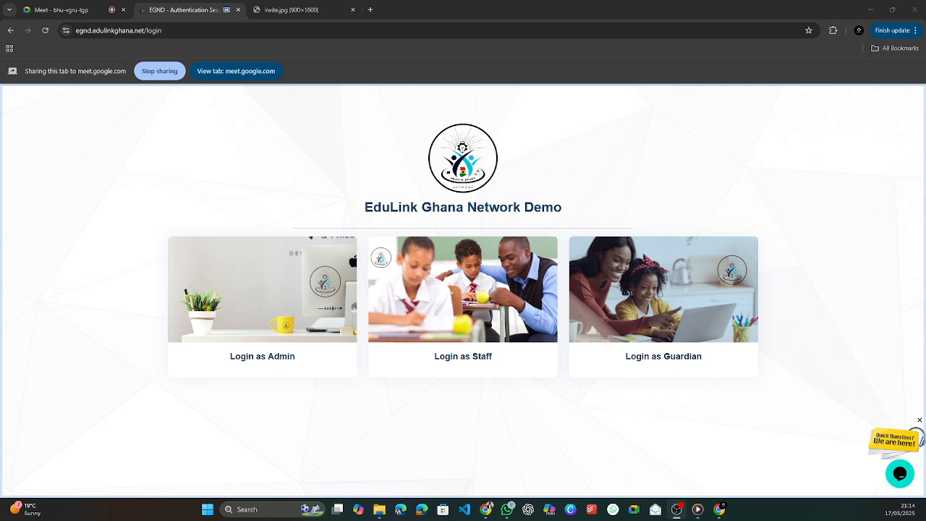
Step: Open the staff login and try to log in with saved staff IDs and passwords
left_click(452, 307)
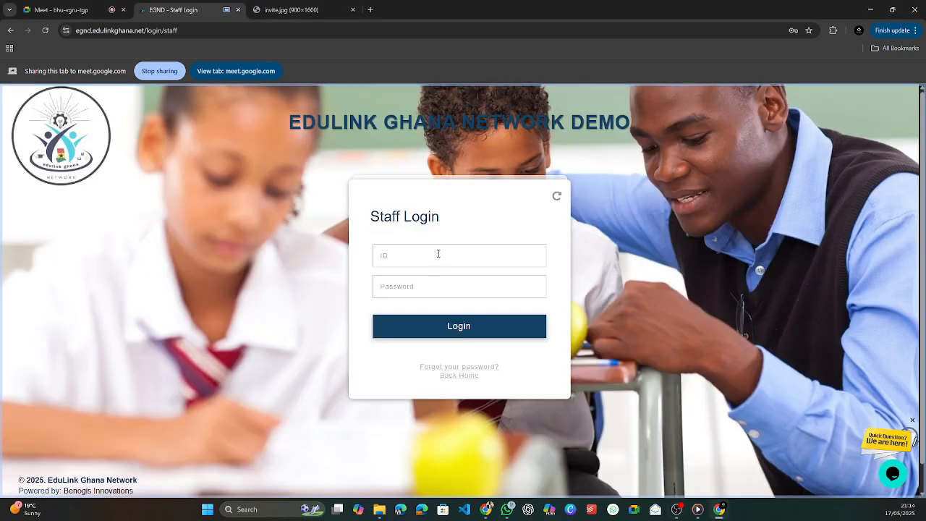
left_click(438, 254)
left_click(592, 166)
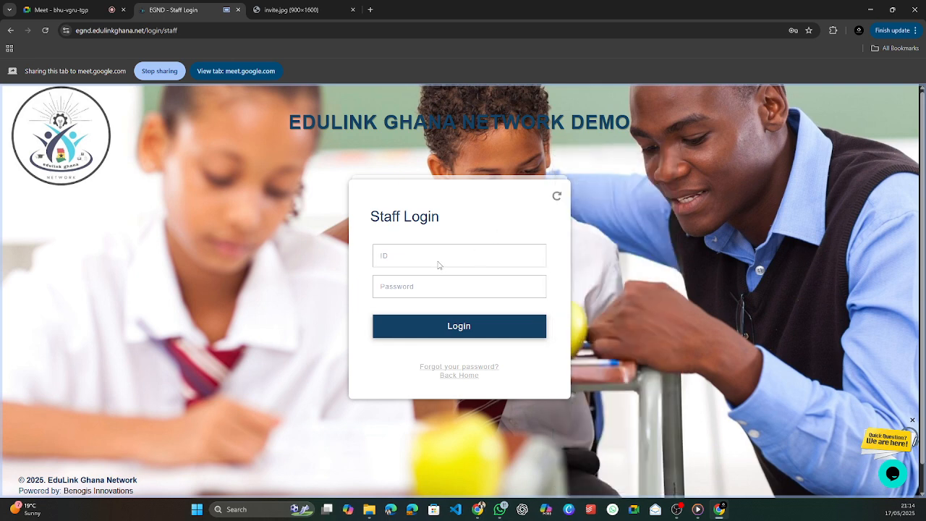
left_click(561, 177)
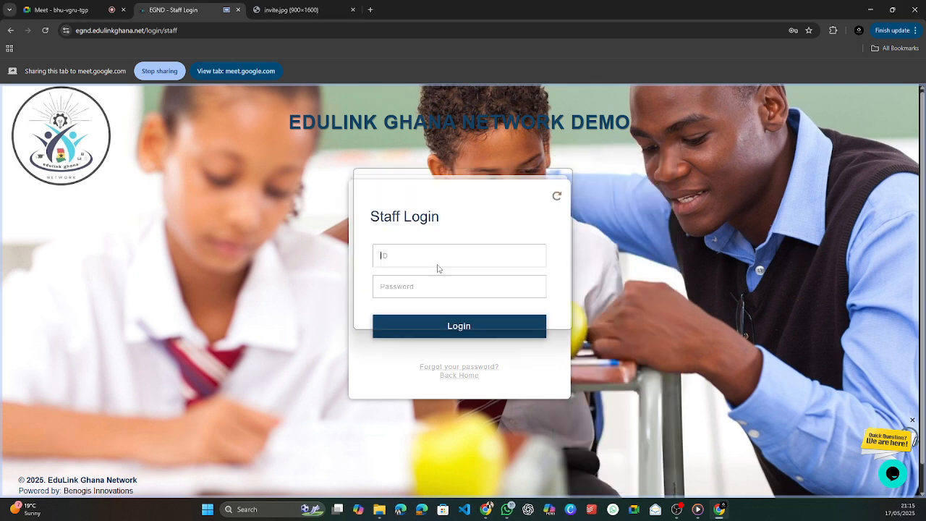
left_click(438, 261)
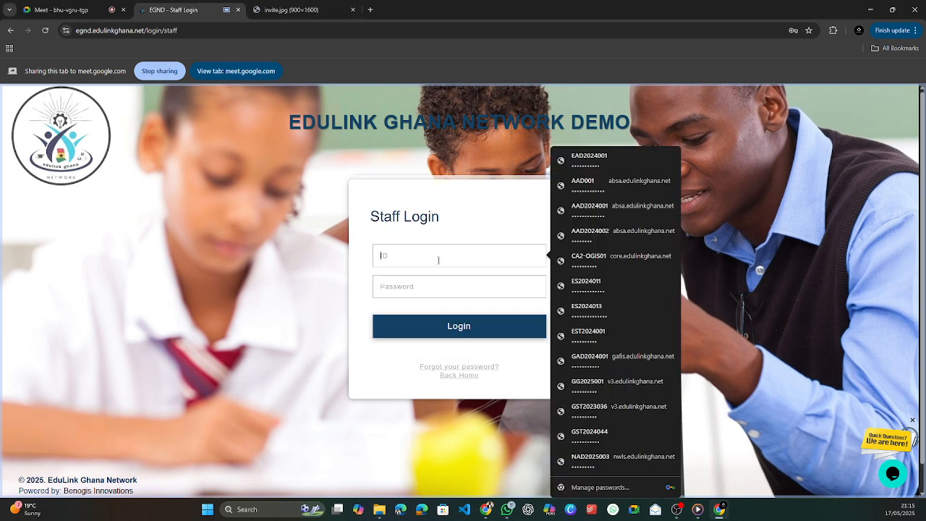
type("ES")
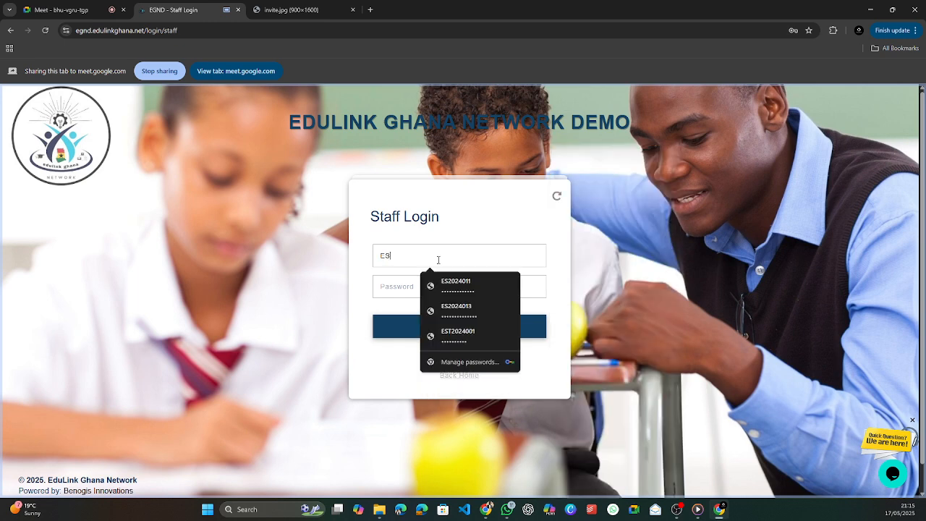
left_click(461, 340)
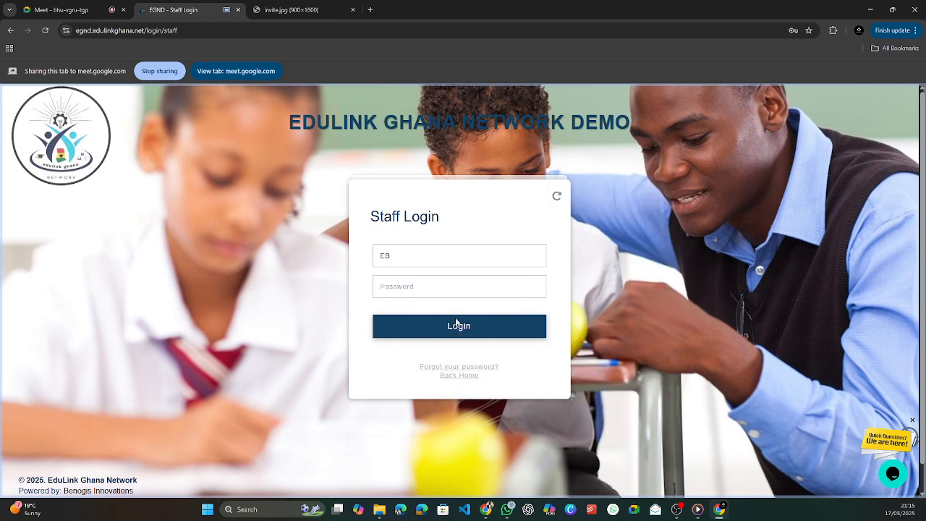
type("••••••")
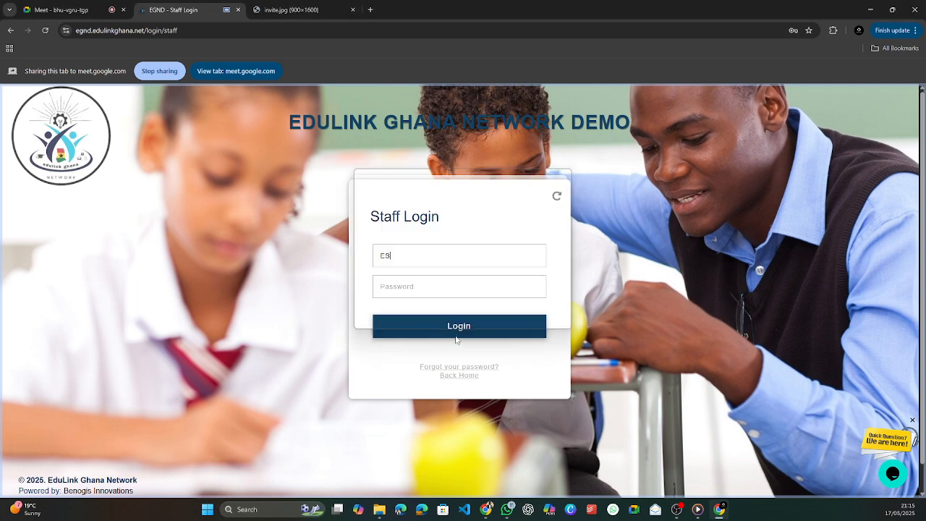
left_click(450, 340)
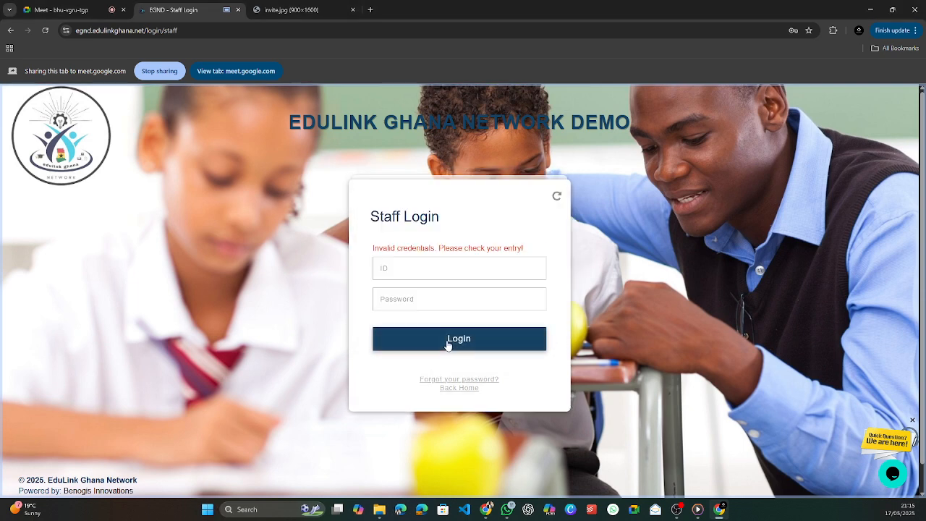
Step: Return to the login options and log in as admin with the saved admin ID and password
left_click(458, 387)
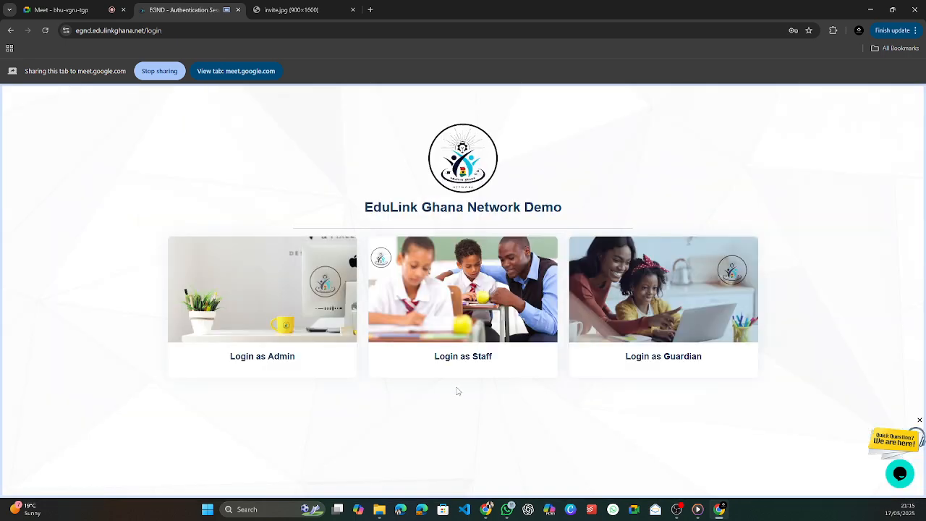
left_click(345, 351)
left_click(427, 248)
left_click(592, 161)
left_click(434, 332)
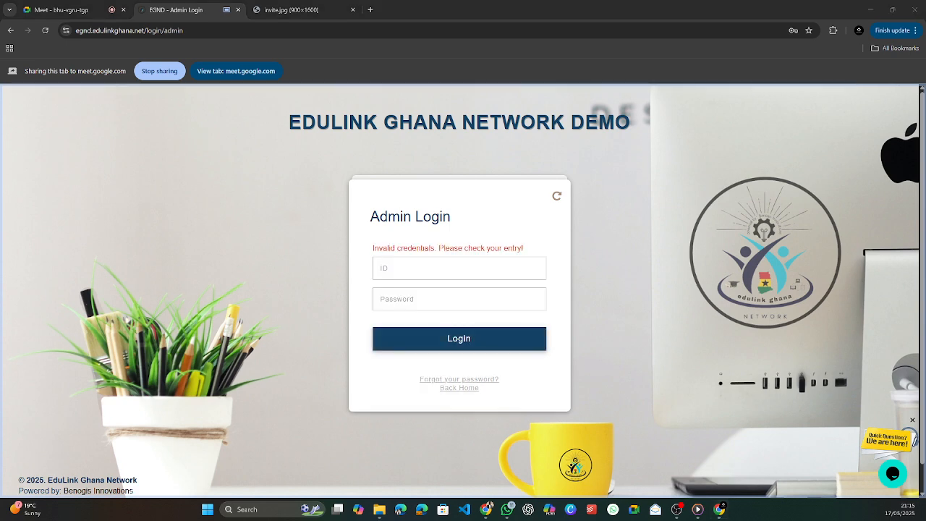
left_click(446, 268)
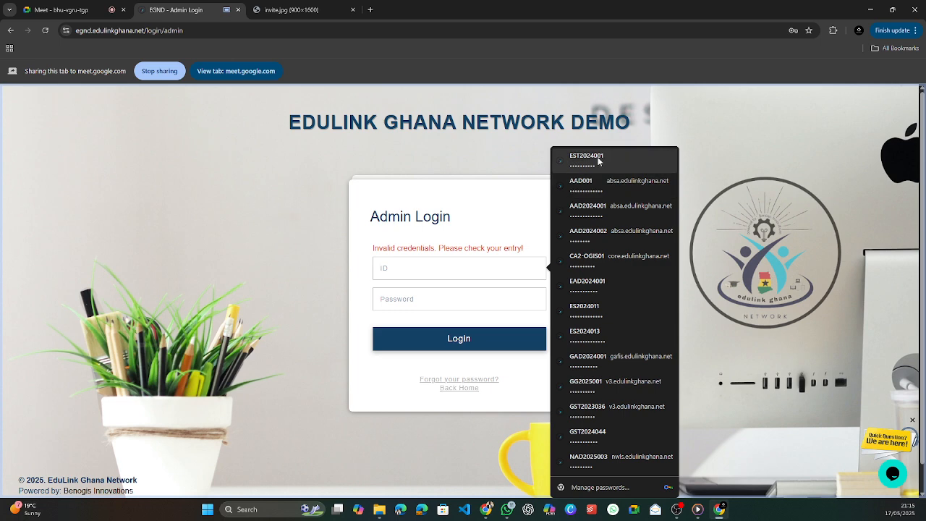
type("EAD")
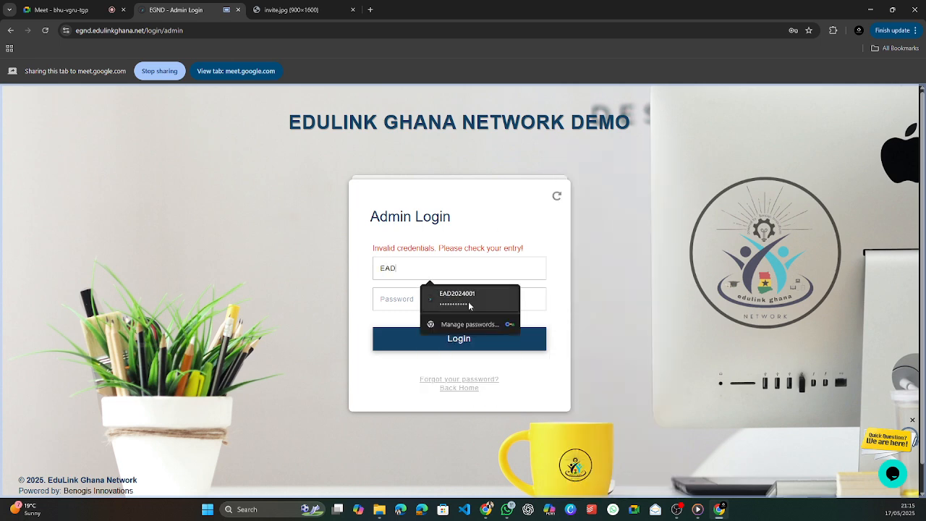
left_click(463, 298)
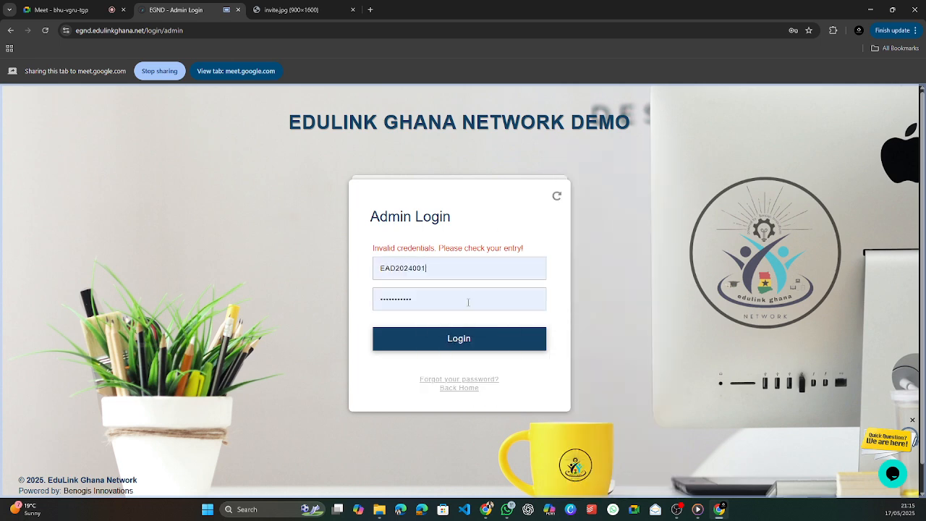
left_click(466, 345)
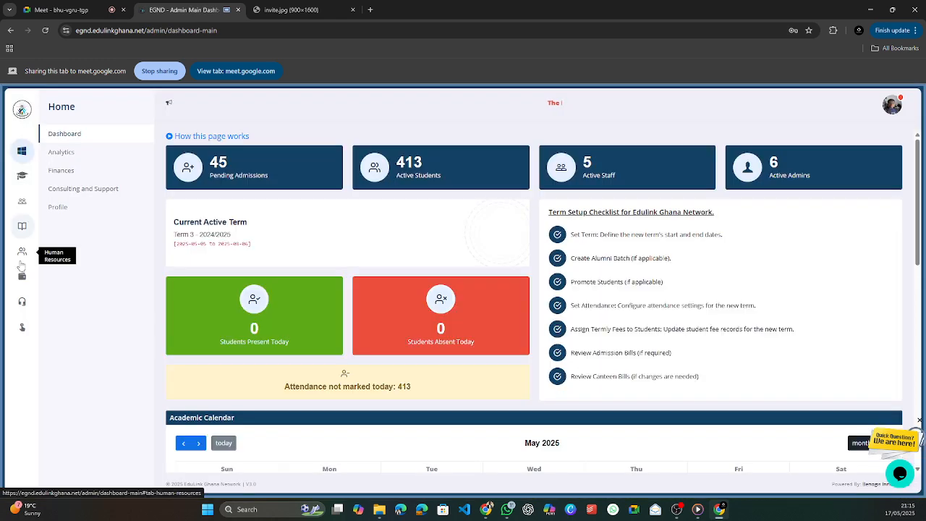
Step: Copy the staff ID of the first teaching staff member in Human Resources' Staff Management, and log out of the admin account
left_click(21, 259)
left_click(73, 135)
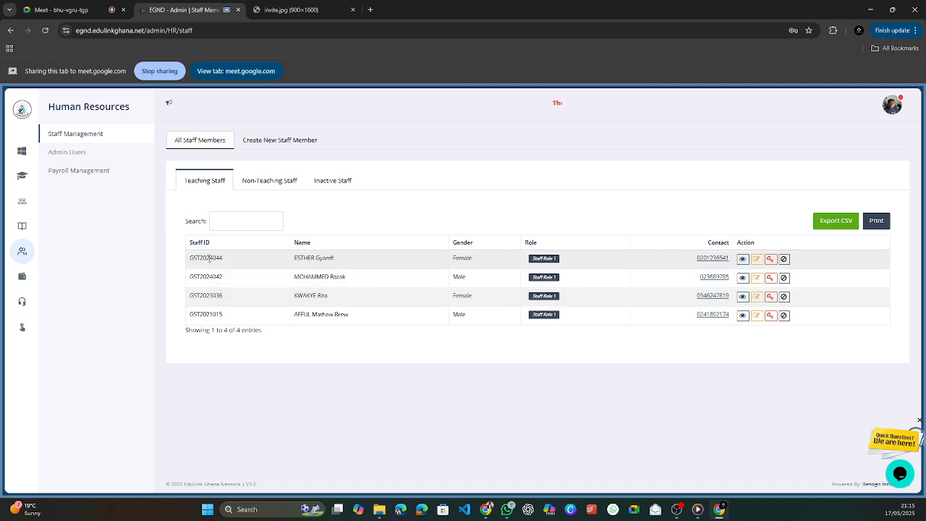
double_click(208, 260)
key("ctrl+c")
left_click(886, 110)
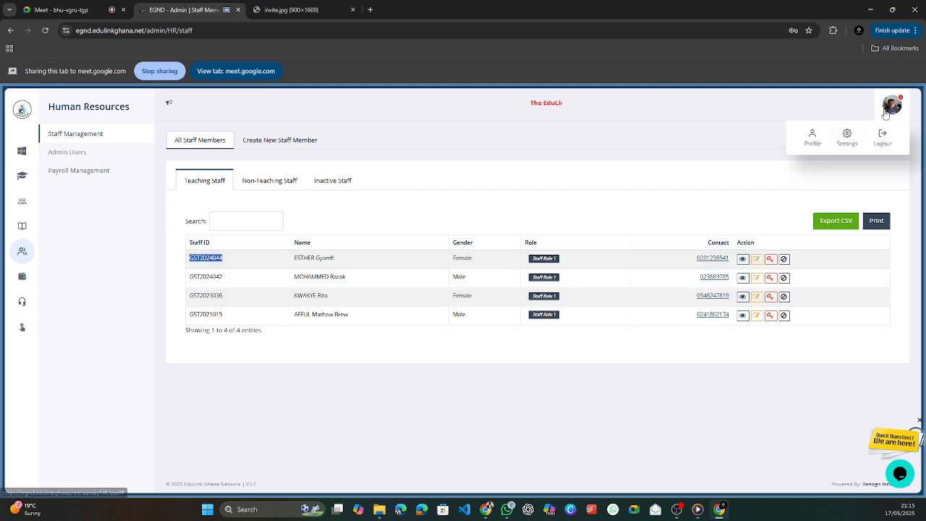
left_click(879, 138)
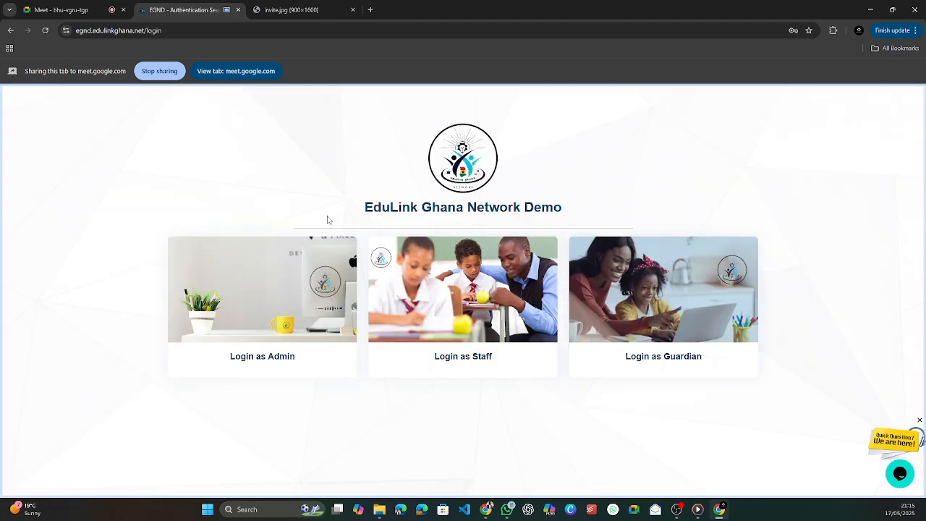
Step: Log in as staff by pasting the copied staff ID and filling in the account password
left_click(451, 317)
left_click(384, 256)
key("ctrl+v")
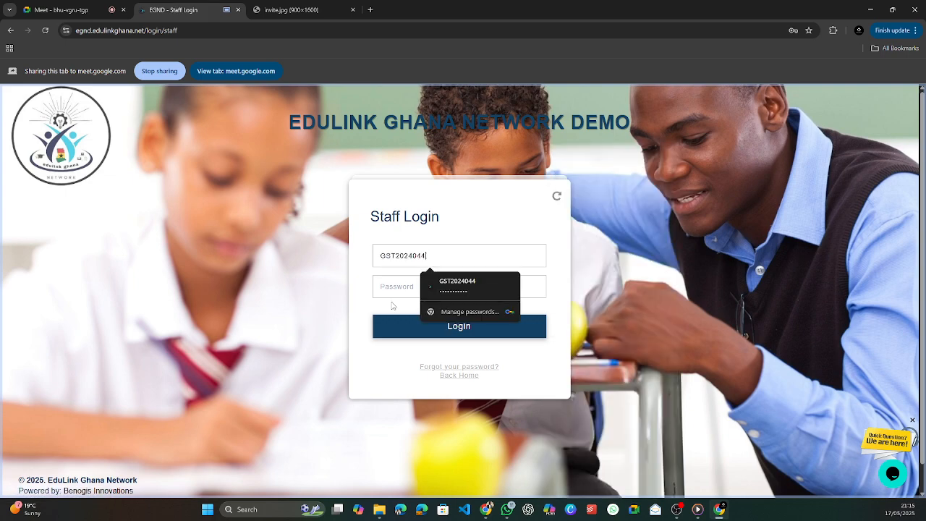
left_click(395, 289)
key("ctrl+v")
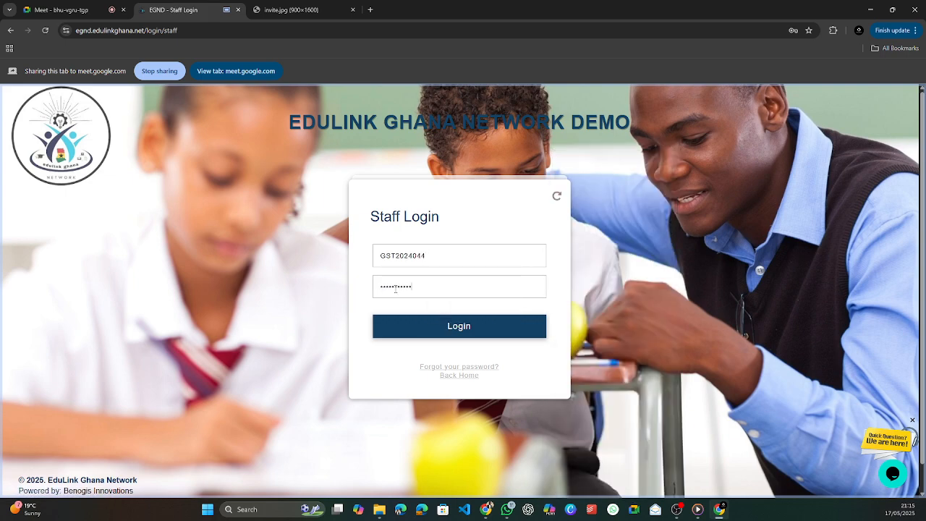
left_click(439, 329)
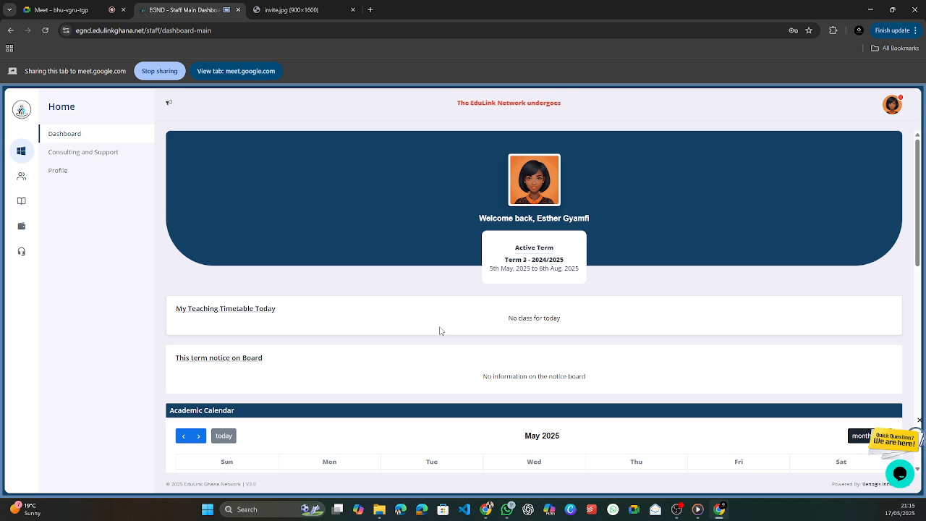
Step: Load the Mark Attendance sheet for Class 2 on 2025-05-06 and look through its student list
left_click(22, 180)
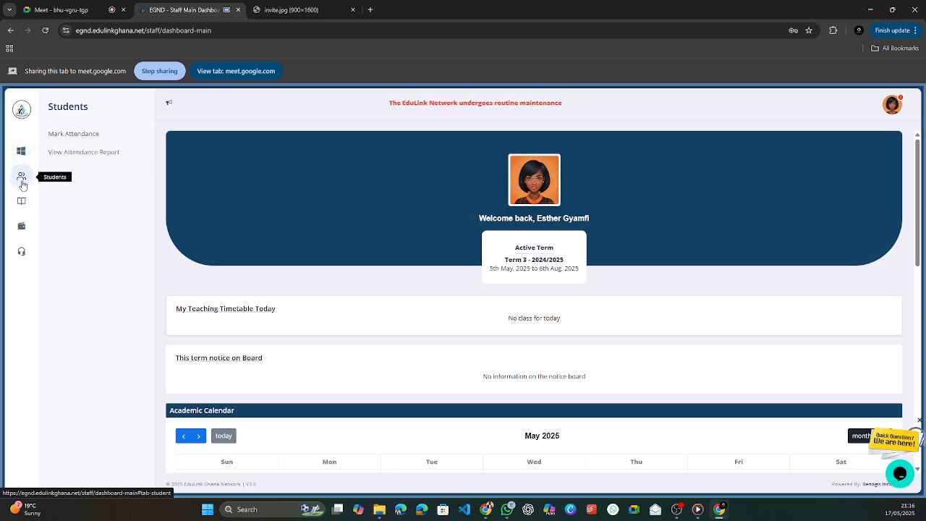
left_click(81, 140)
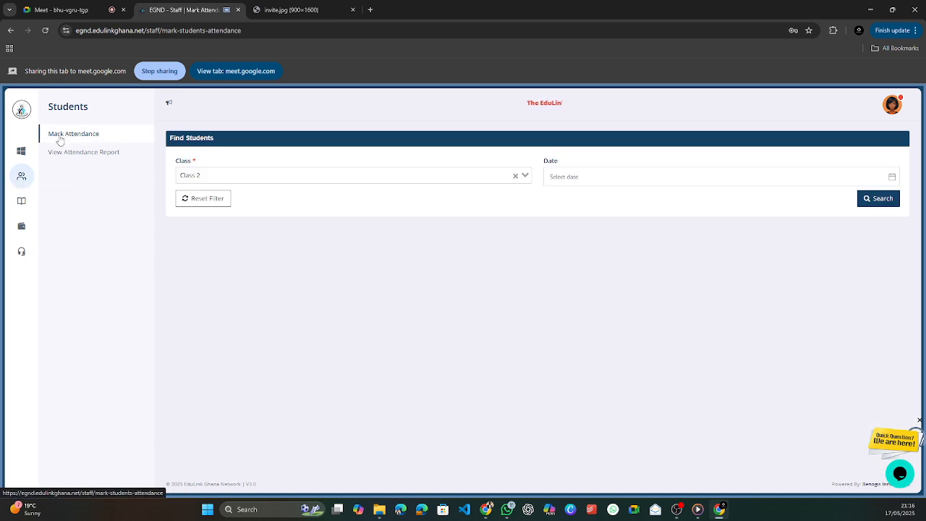
left_click(223, 176)
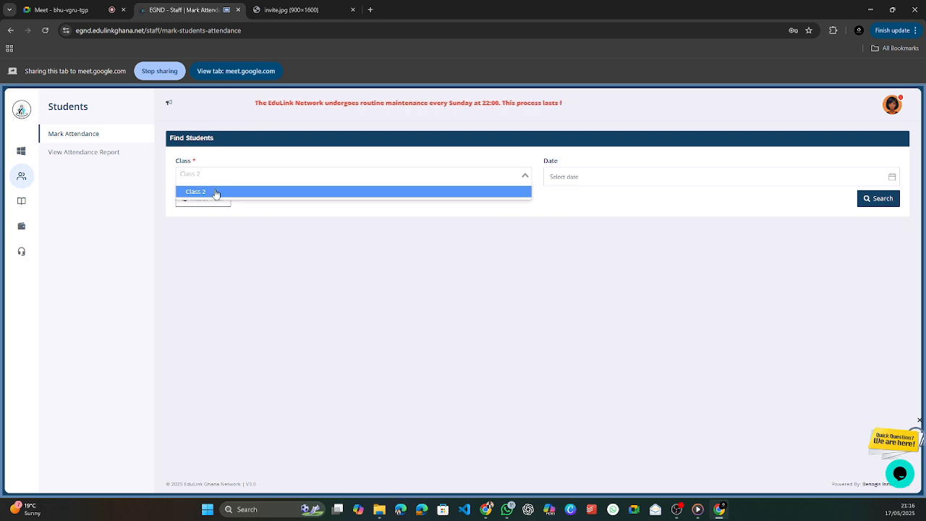
left_click(249, 193)
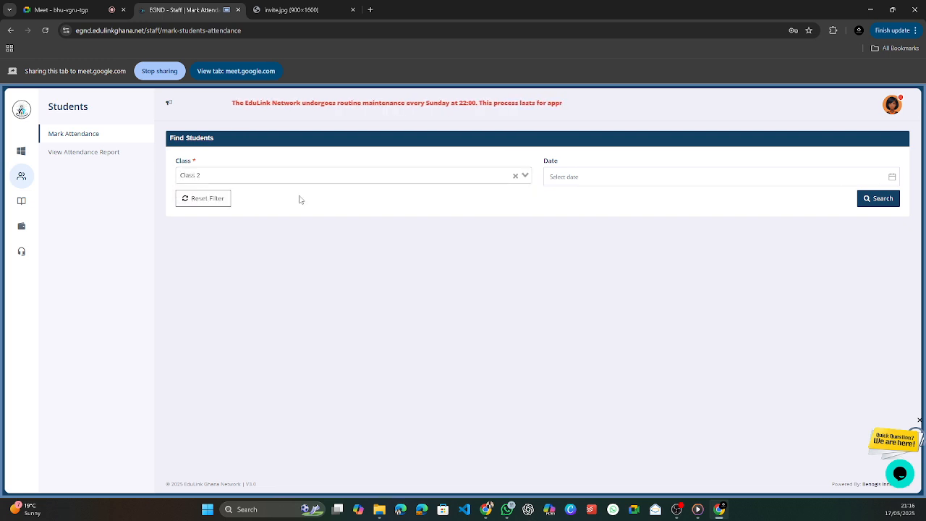
left_click(621, 182)
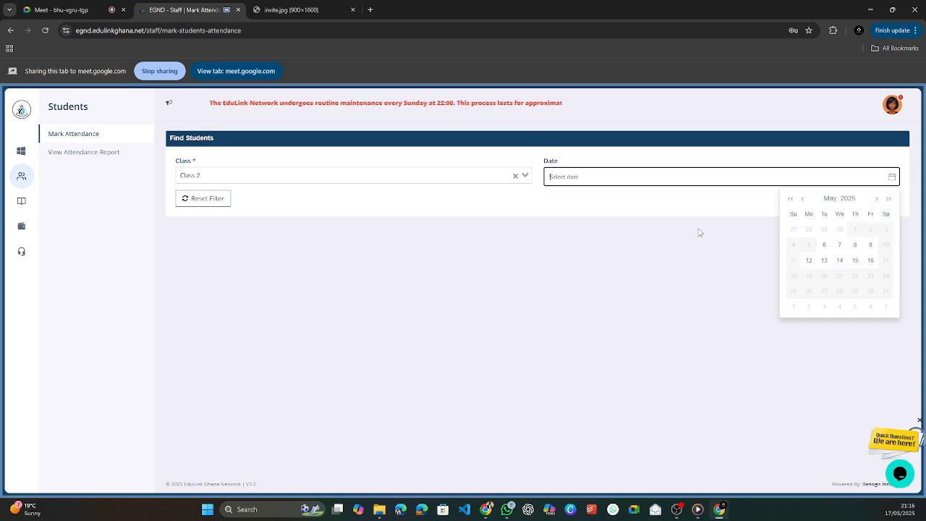
left_click(822, 246)
left_click(877, 201)
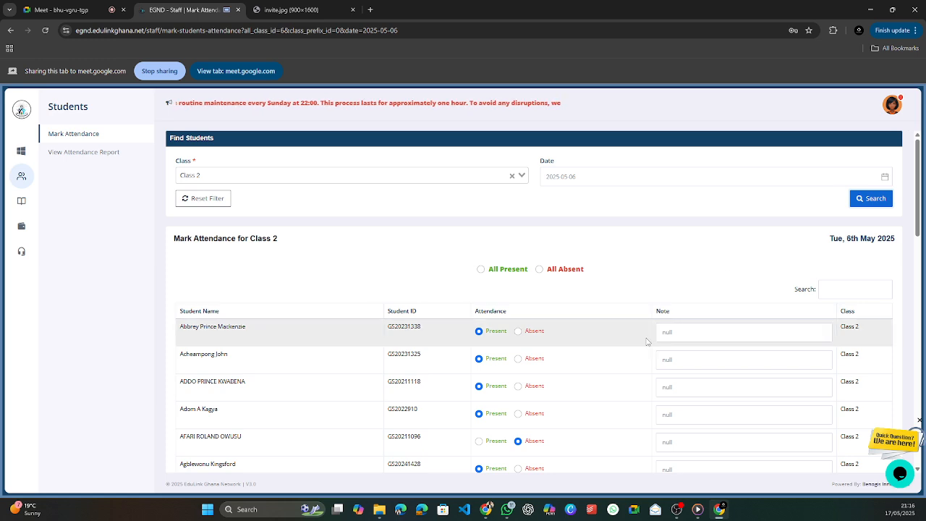
scroll(382, 353, "down", 3)
scroll(381, 356, "down", 5)
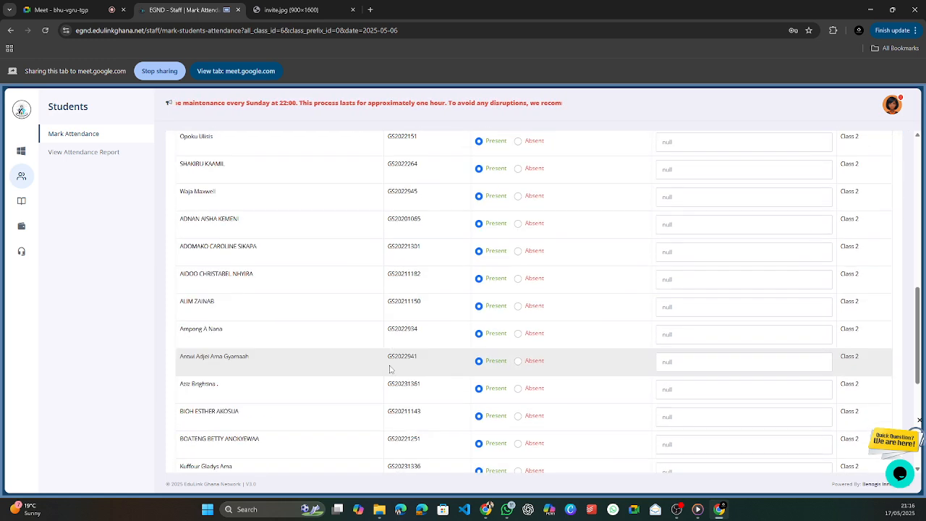
scroll(469, 354, "up", 3)
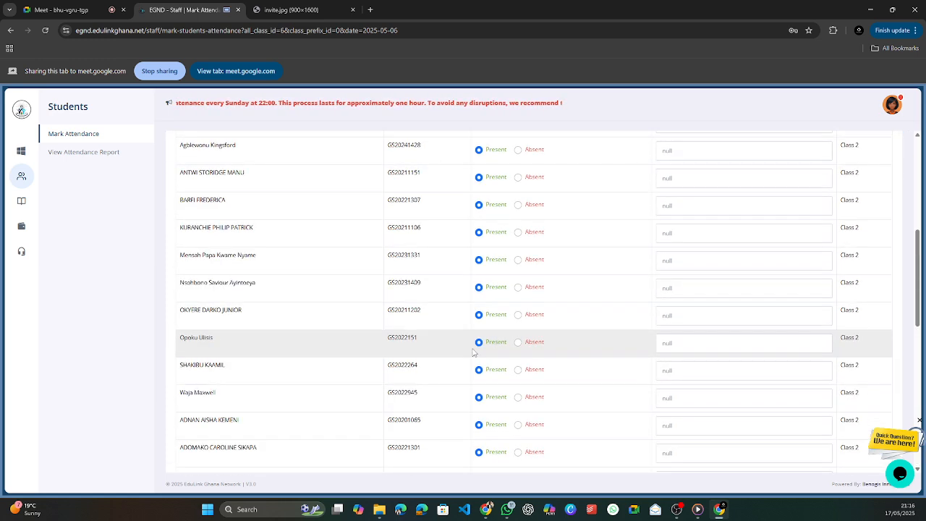
Step: Load the Class 2 attendance sheet for 2025-05-07 and glance at the list
scroll(550, 290, "up", 3)
scroll(669, 192, "up", 1)
left_click(664, 181)
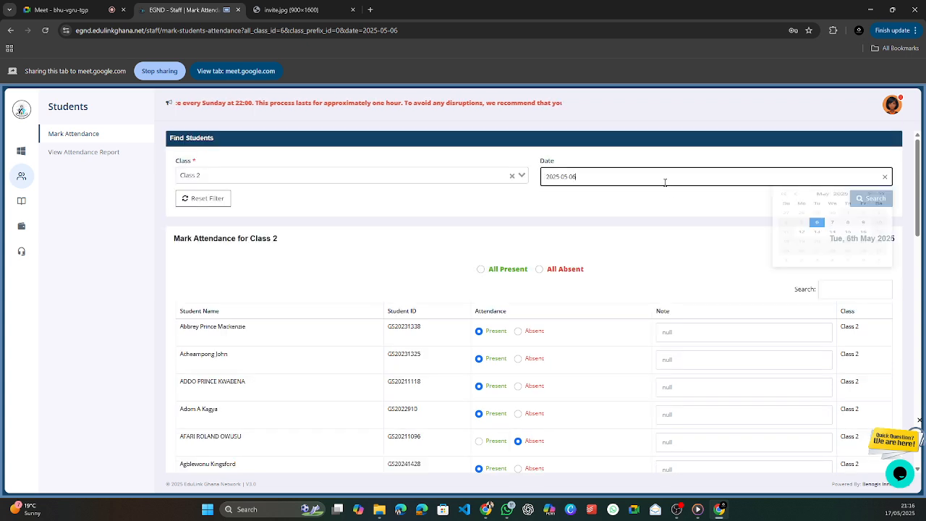
left_click(832, 243)
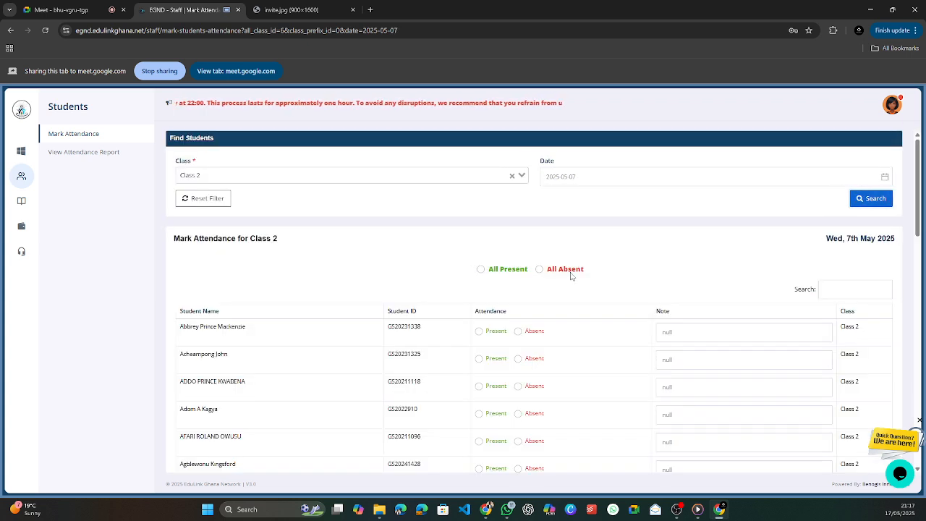
scroll(640, 156, "down", 1)
scroll(640, 156, "up", 1)
Step: Load the Class 2 attendance sheet for 2025-05-06 again and review the marks already recorded
left_click(639, 181)
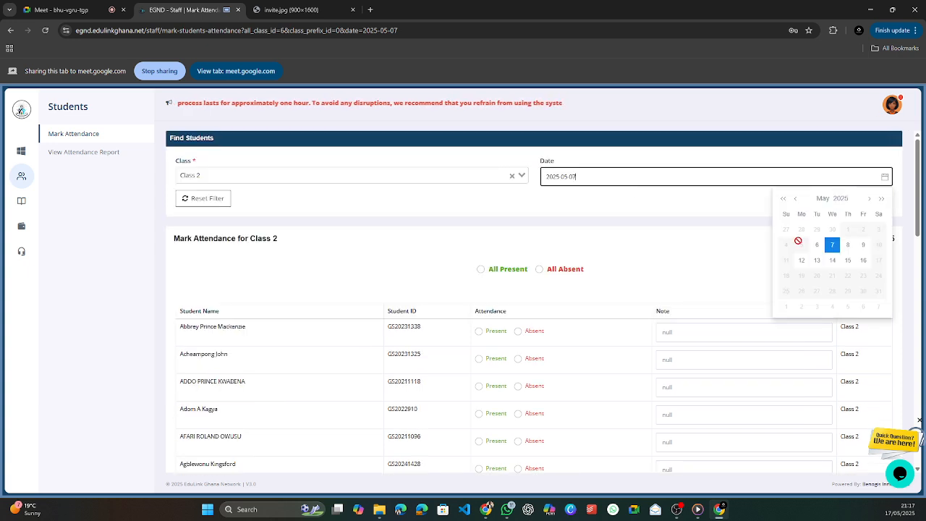
left_click(826, 245)
left_click(861, 202)
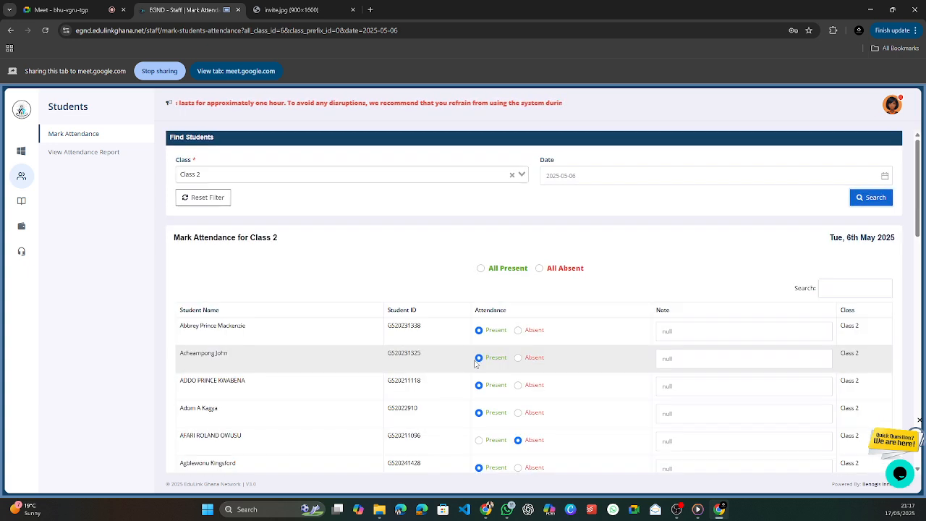
scroll(496, 200, "down", 3)
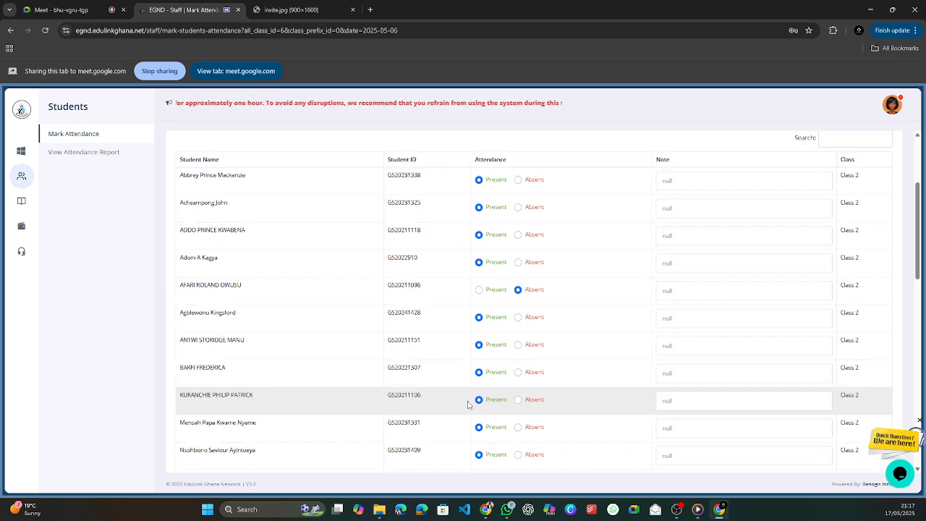
scroll(478, 354, "up", 3)
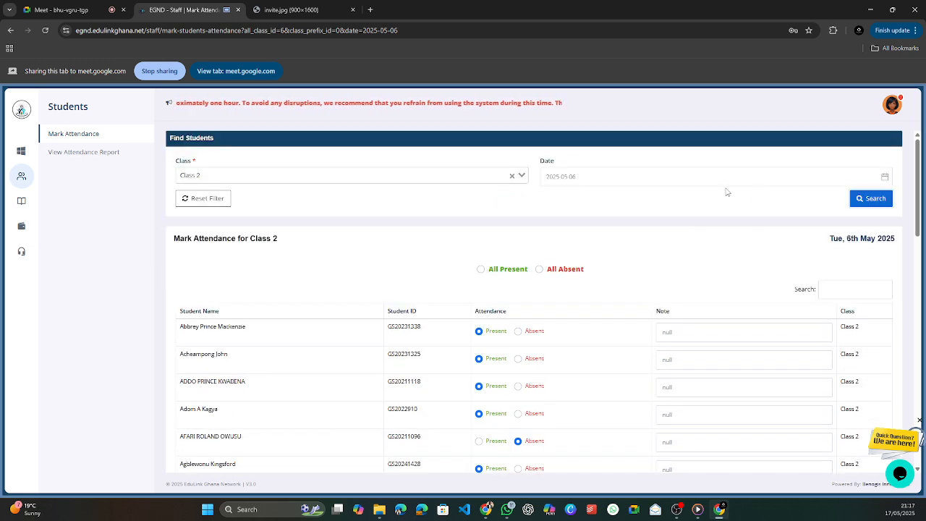
Step: Set the date back to 2025-05-07 and load that day's Class 2 attendance sheet
left_click(719, 180)
left_click(832, 244)
left_click(866, 201)
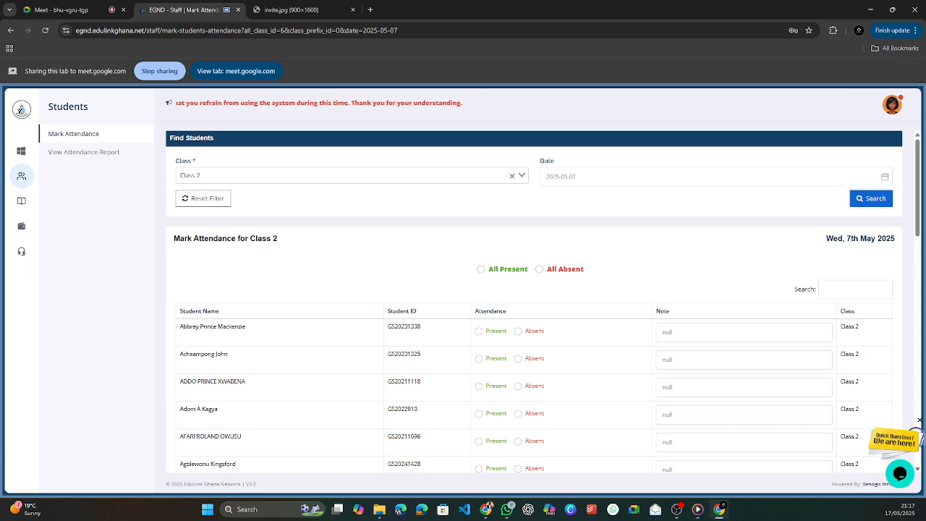
Step: Switch to the Google Meet call, show its participant list, and return to the attendance page
left_click(677, 509)
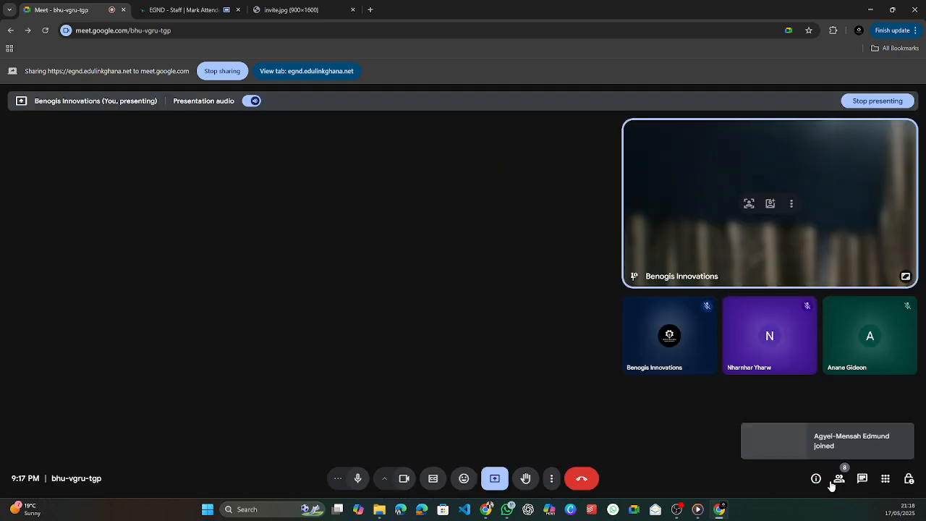
left_click(832, 482)
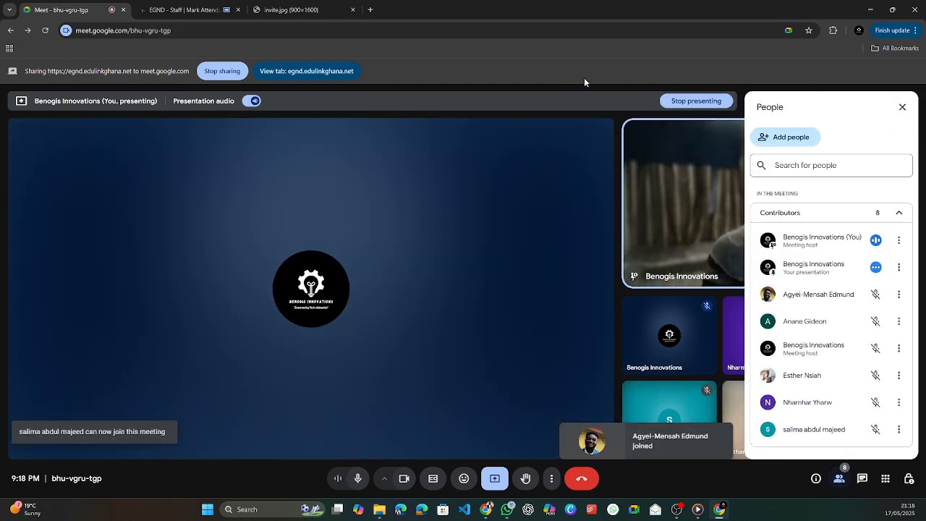
left_click(206, 10)
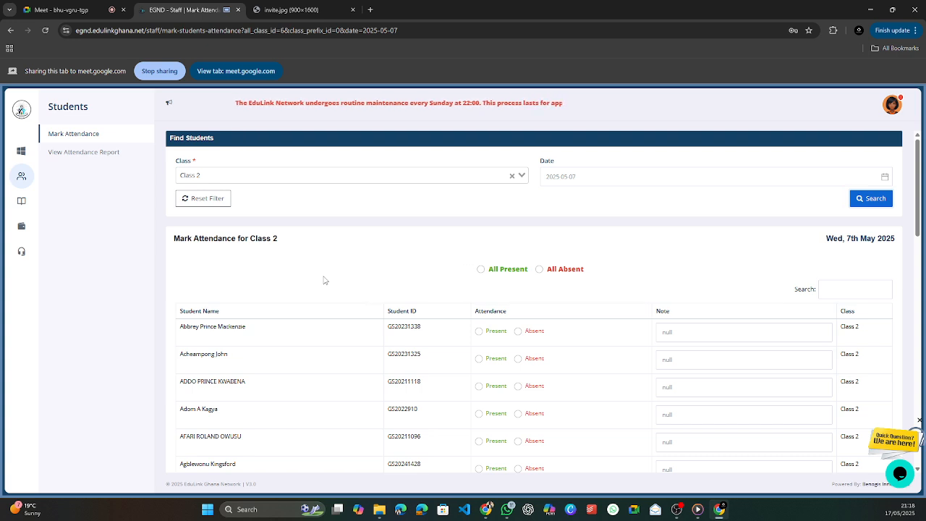
Step: Mark the first two students present individually, and set the whole class to All Present
left_click(479, 331)
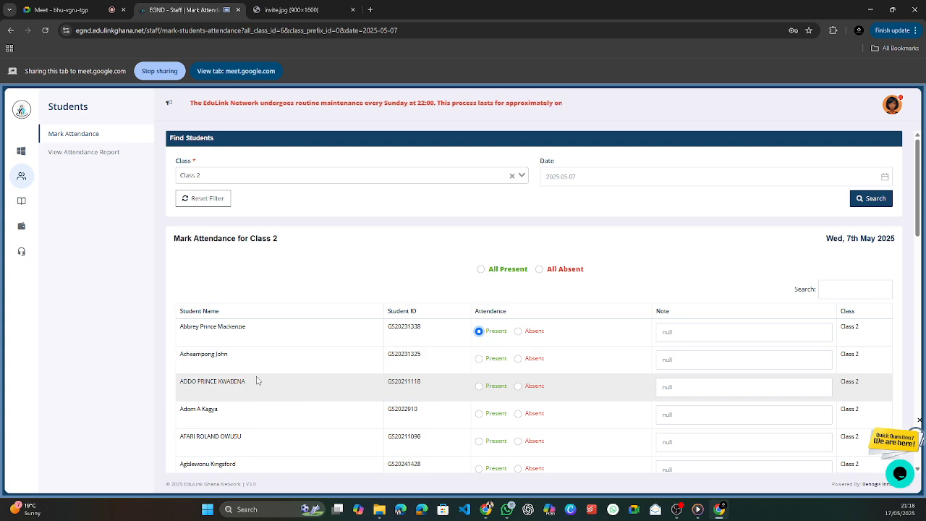
left_click(479, 358)
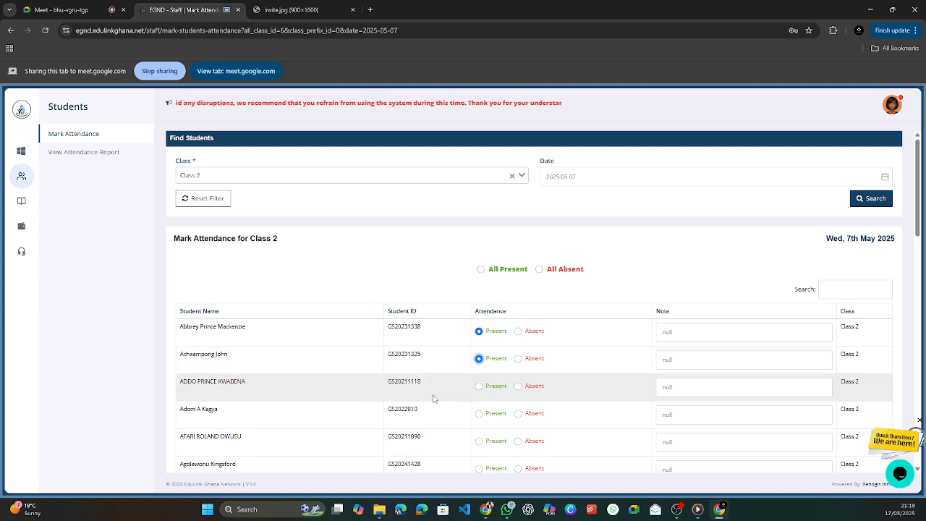
left_click(481, 269)
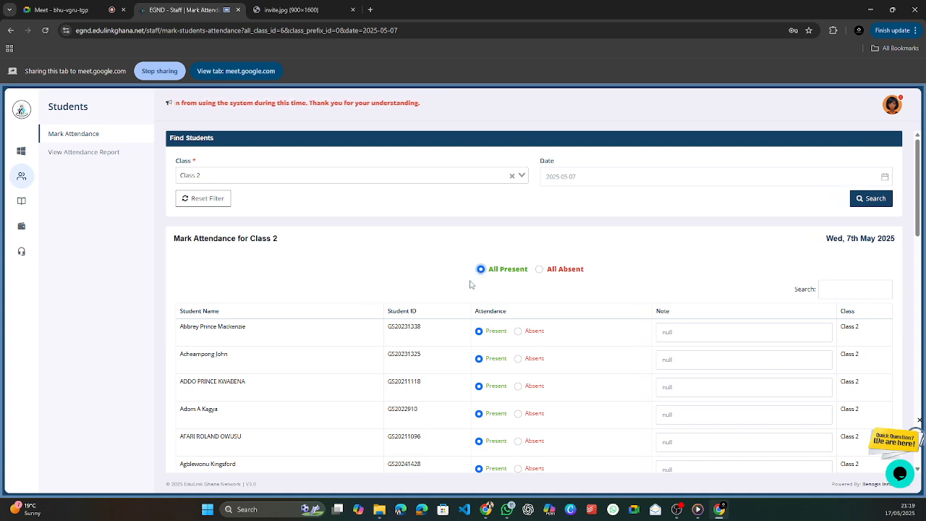
Step: Mark the tenth student in the Class 2 list as absent
scroll(468, 285, "down", 3)
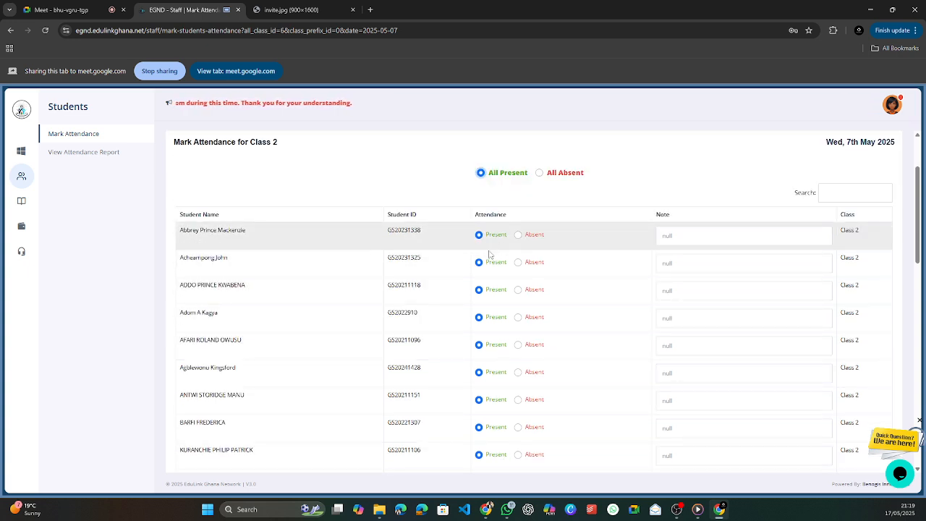
scroll(266, 325, "down", 4)
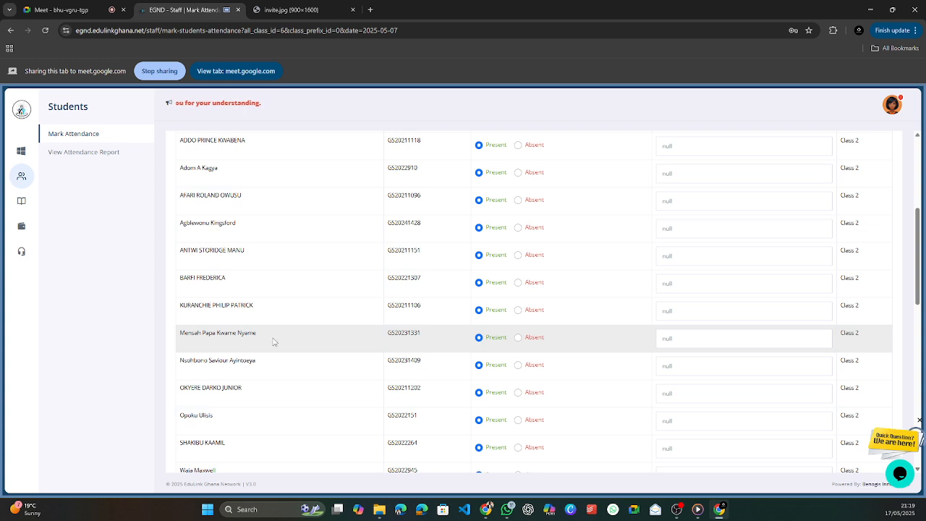
left_click(518, 337)
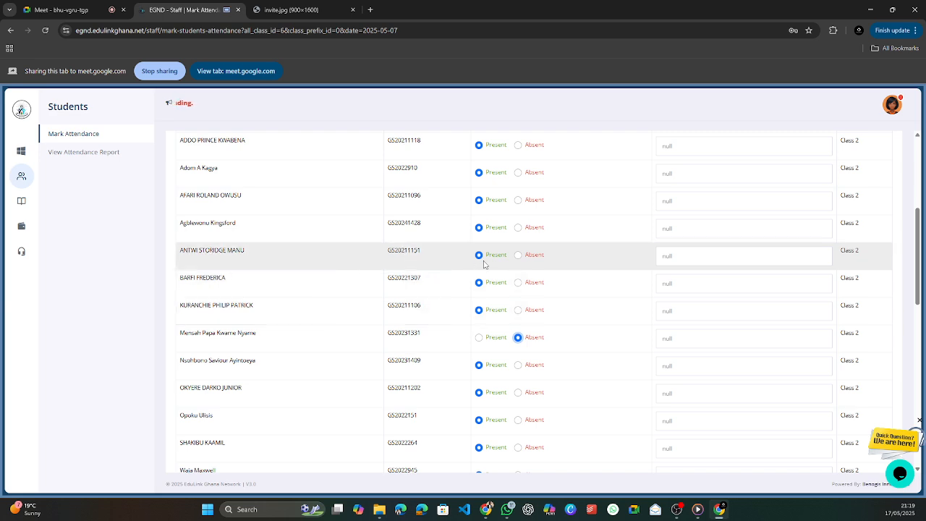
Step: Check the marks through the whole student list and record the Class 2 attendance for 2025-05-07
scroll(481, 289, "up", 3)
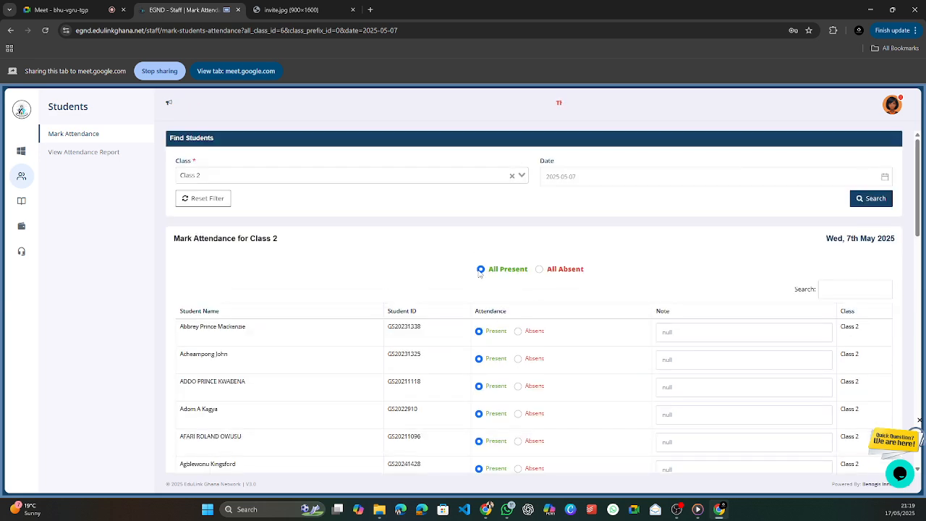
scroll(483, 289, "down", 3)
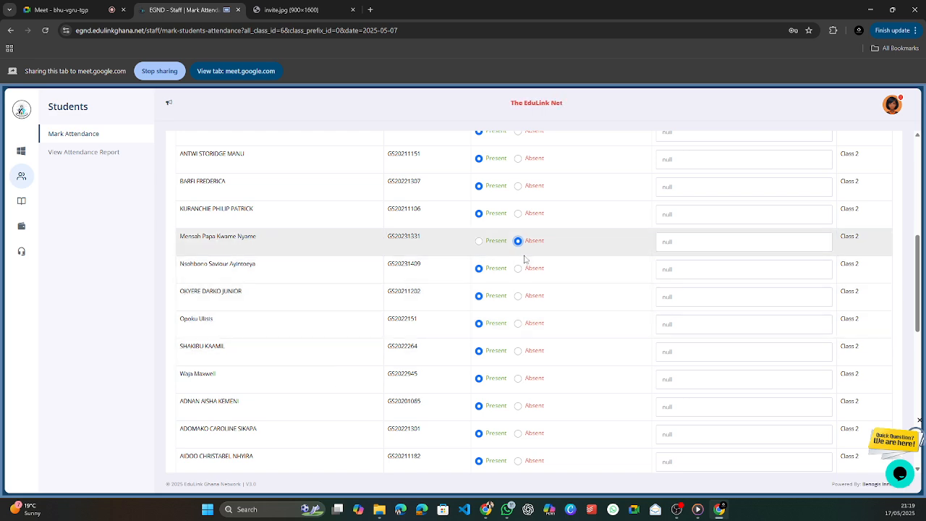
scroll(470, 391, "down", 5)
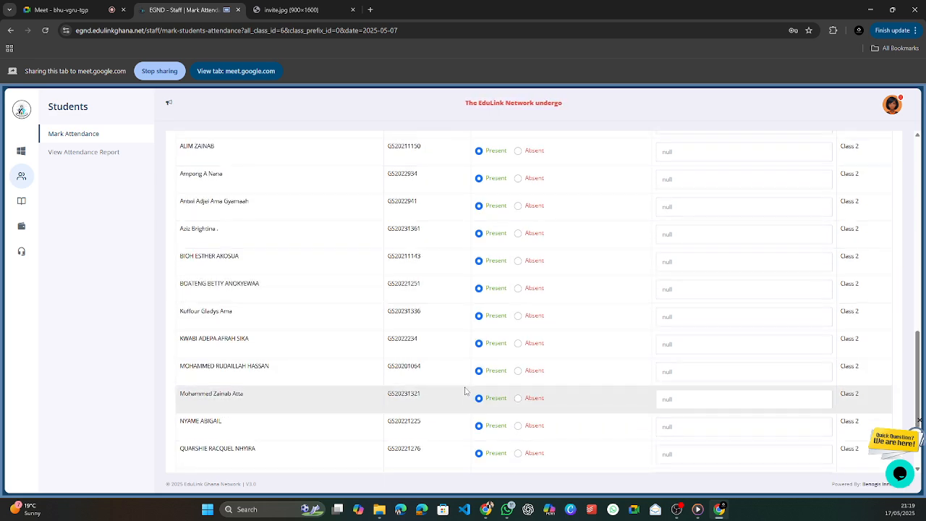
scroll(470, 387, "down", 3)
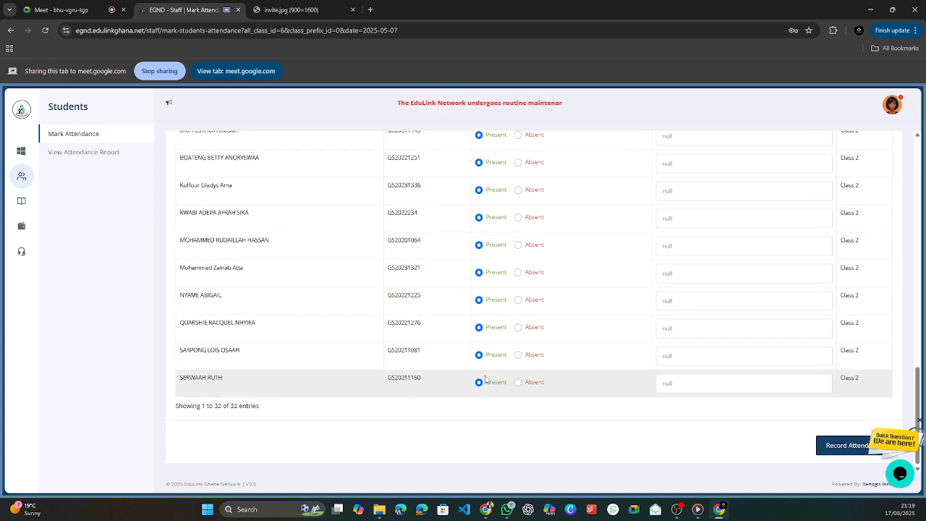
scroll(480, 378, "up", 8)
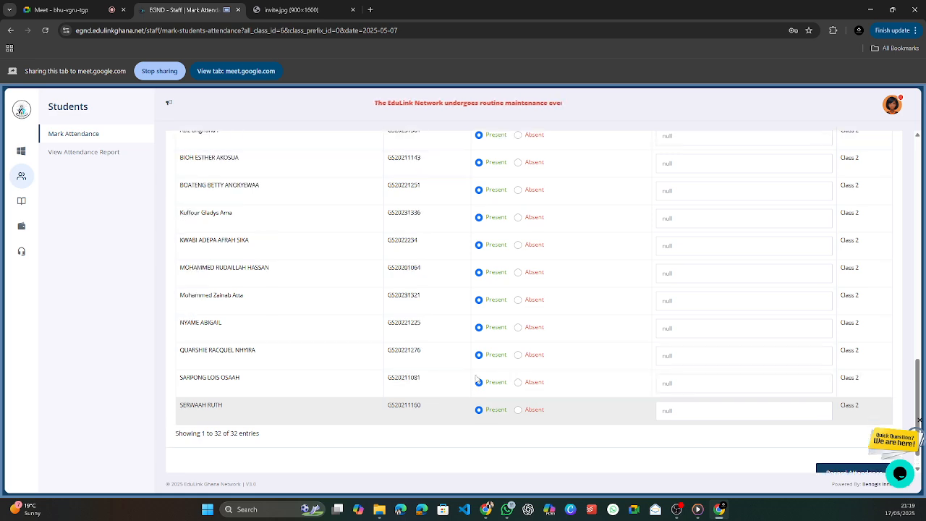
scroll(480, 378, "up", 3)
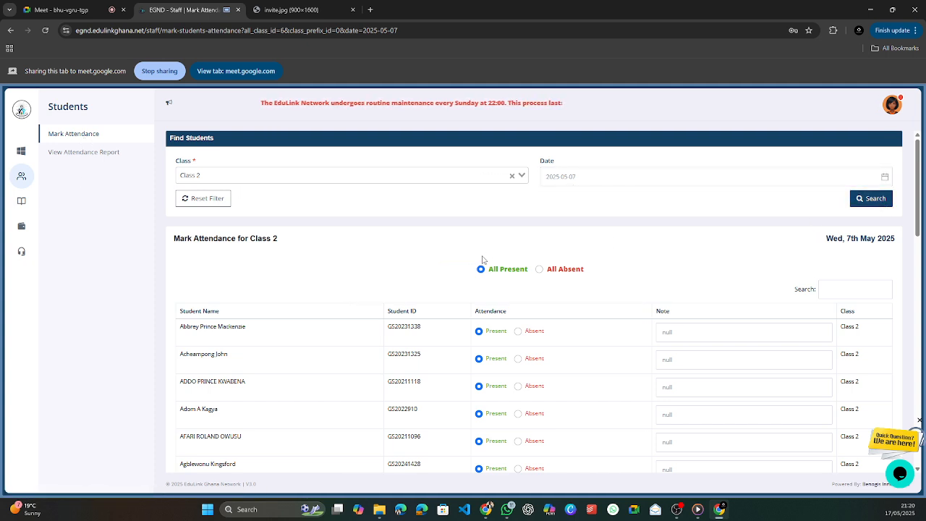
scroll(497, 282, "down", 3)
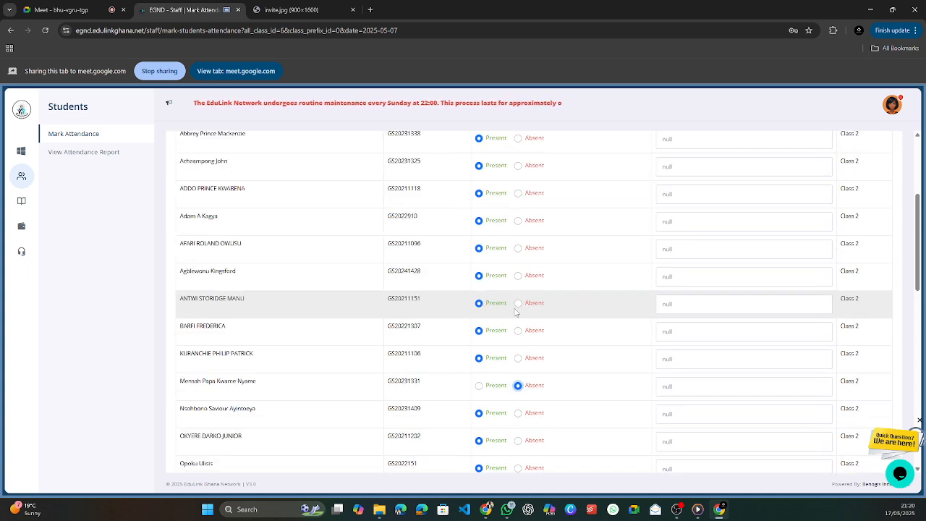
scroll(518, 313, "down", 5)
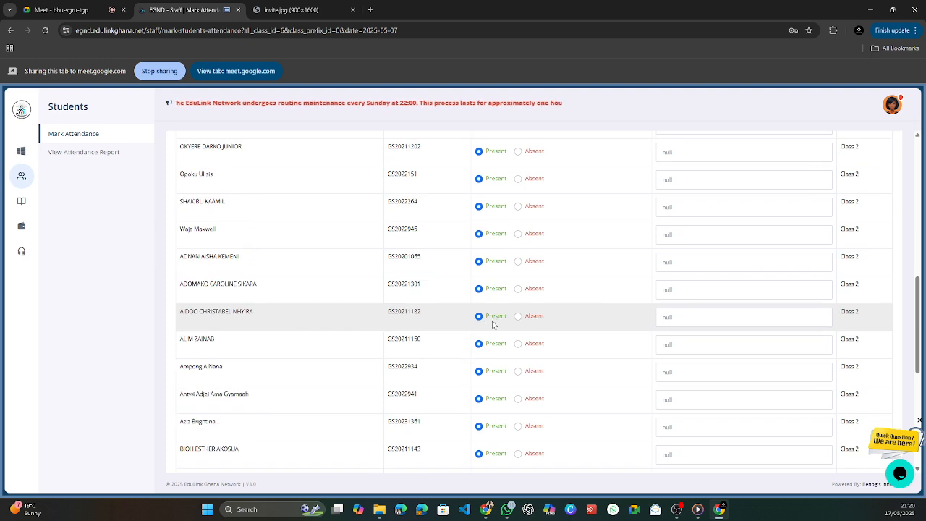
scroll(499, 326, "down", 5)
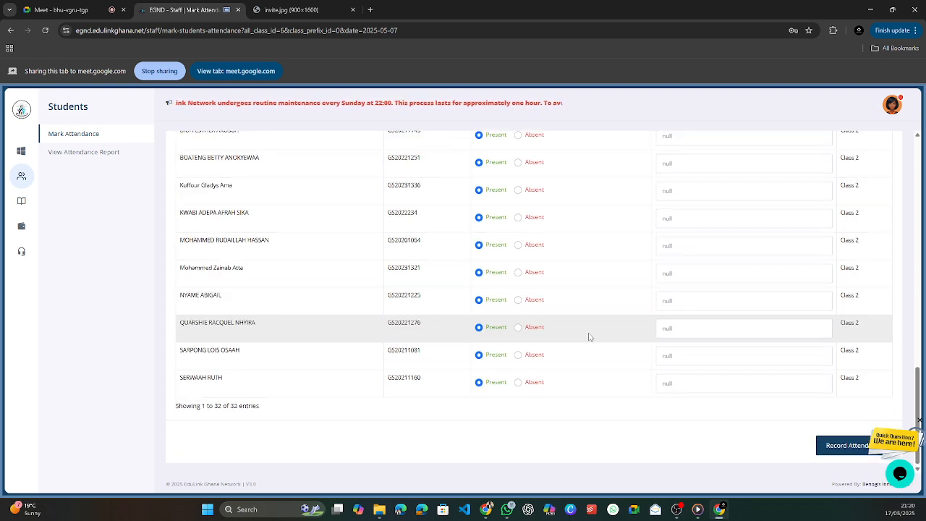
left_click(839, 445)
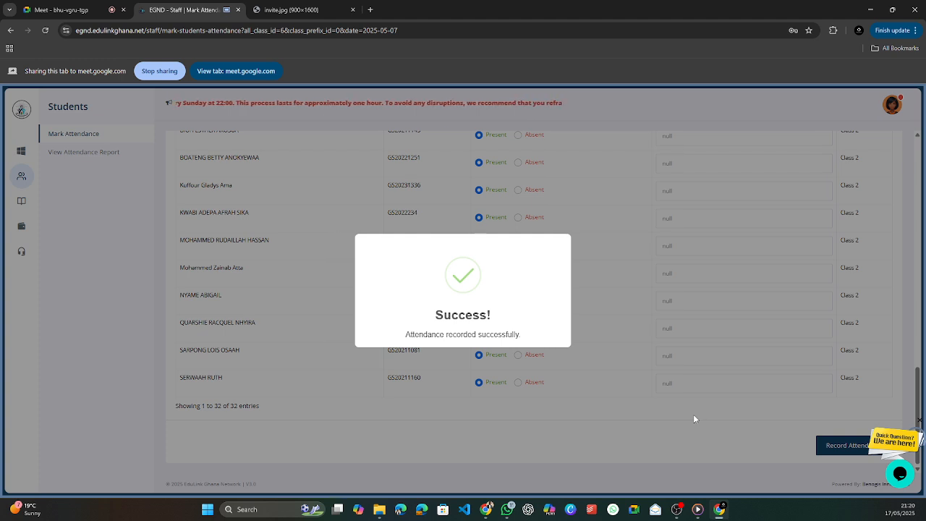
left_click(594, 371)
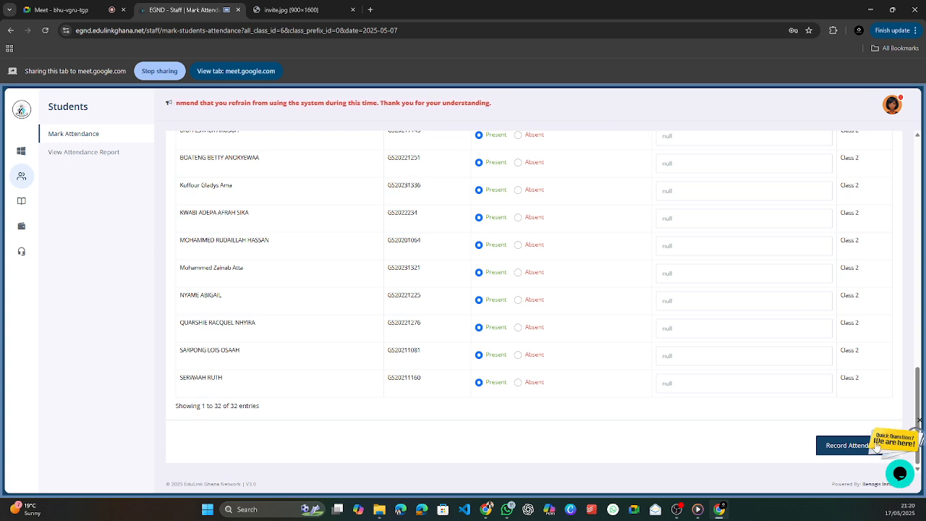
Step: Close the "Quick Question? We are here!" chat banner with the page enlarged, and reset the browser zoom
key("ctrl+plus")
key("ctrl+plus")
key("ctrl+plus")
key("ctrl+plus")
key("ctrl+plus")
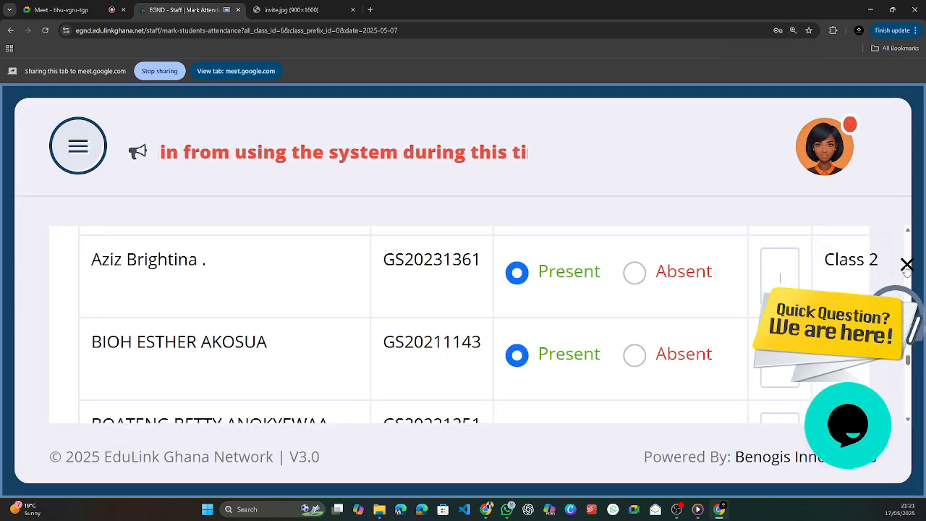
left_click(906, 266)
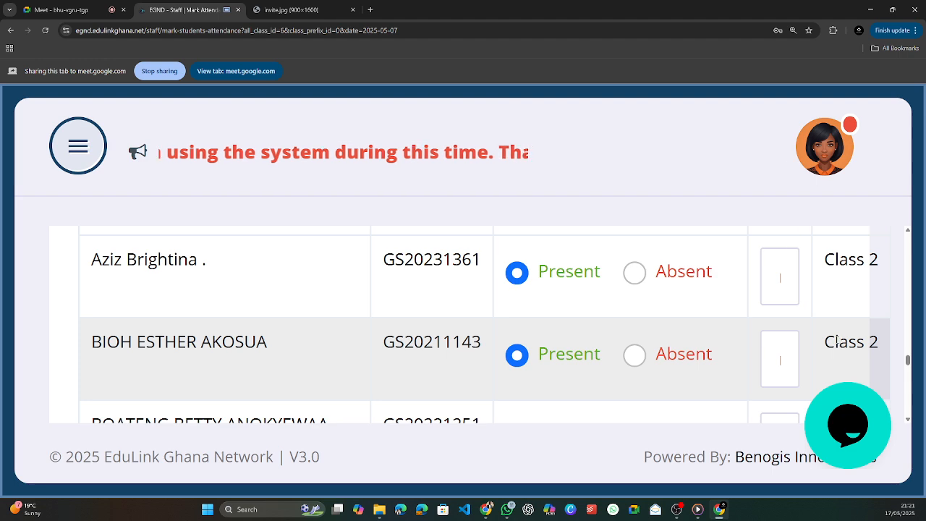
key("ctrl+minus")
key("ctrl+minus")
key("ctrl+minus")
key("ctrl+minus")
key("ctrl+minus")
key("ctrl+minus")
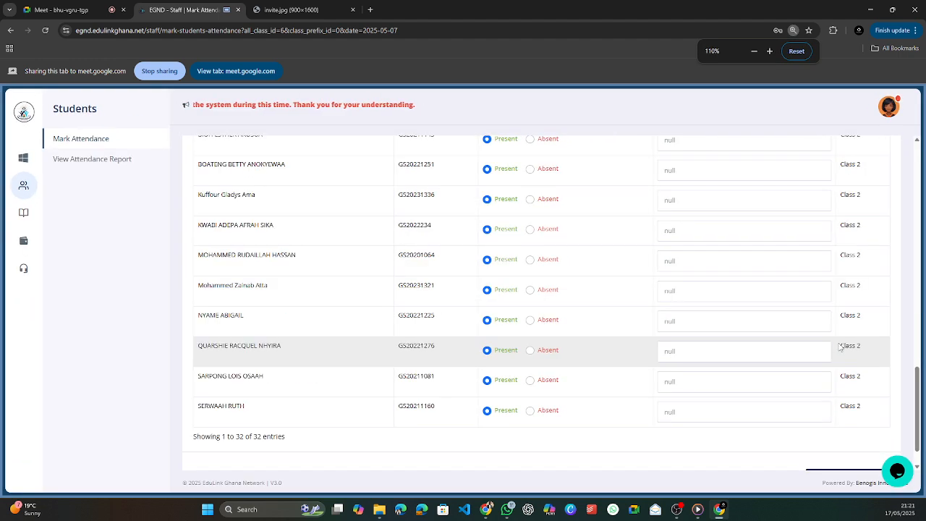
left_click(796, 51)
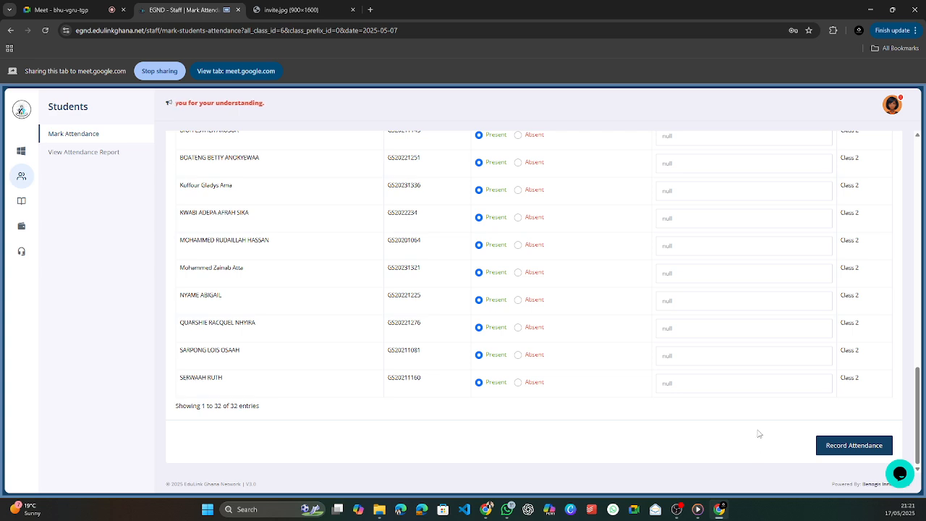
Step: Set the attendance date to 2025-05-08 for Class 2 and search for that day's sheet
scroll(775, 431, "up", 3)
scroll(776, 431, "up", 10)
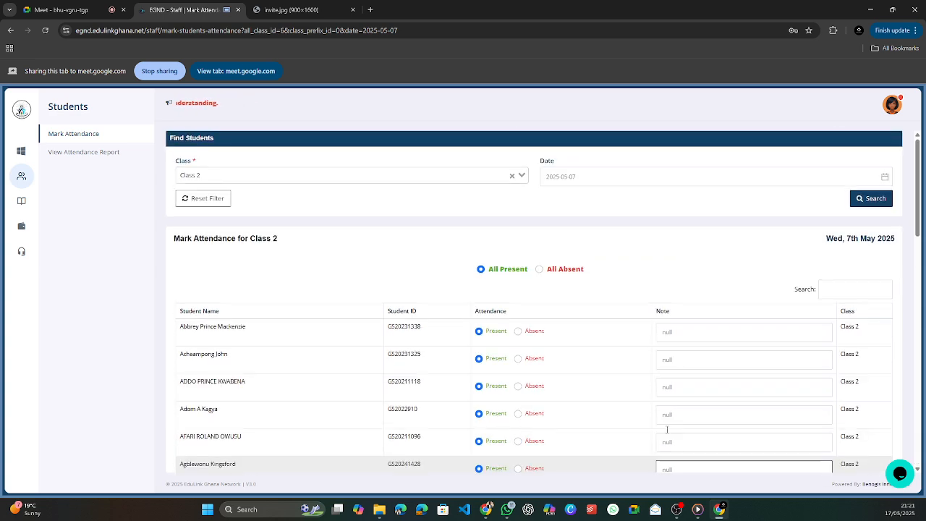
left_click(693, 183)
left_click(848, 246)
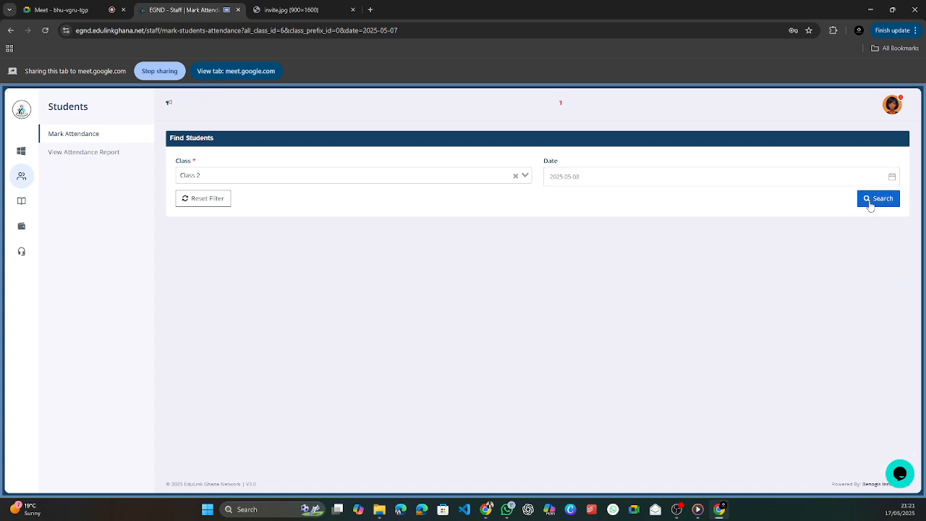
left_click(865, 209)
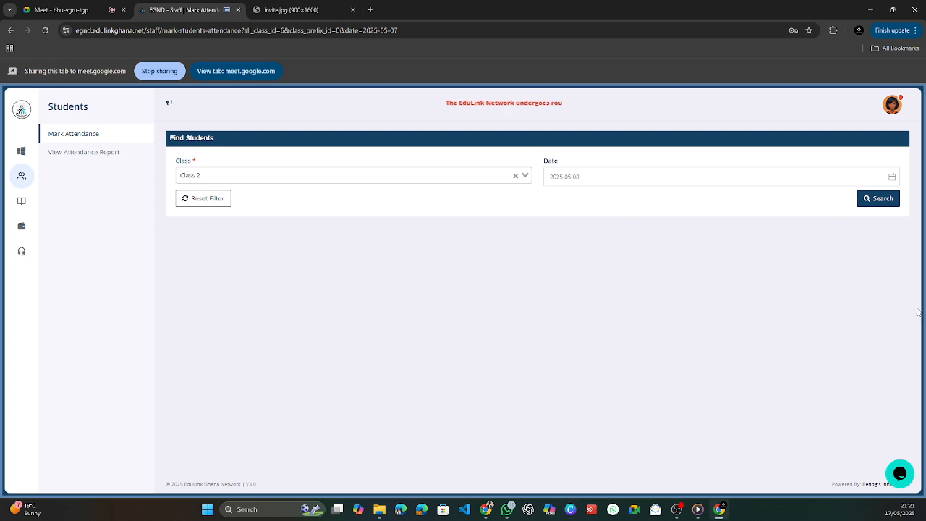
Step: Stop sharing the portal tab with the meeting
left_click(168, 74)
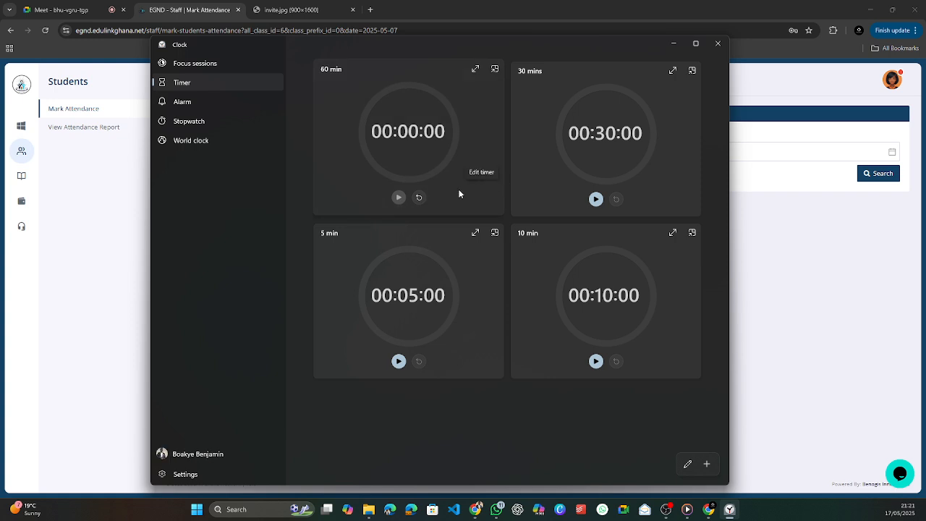
Step: In the Clock app, open the stopwatch as a compact always-on-top window and reset it to zero
left_click(412, 159)
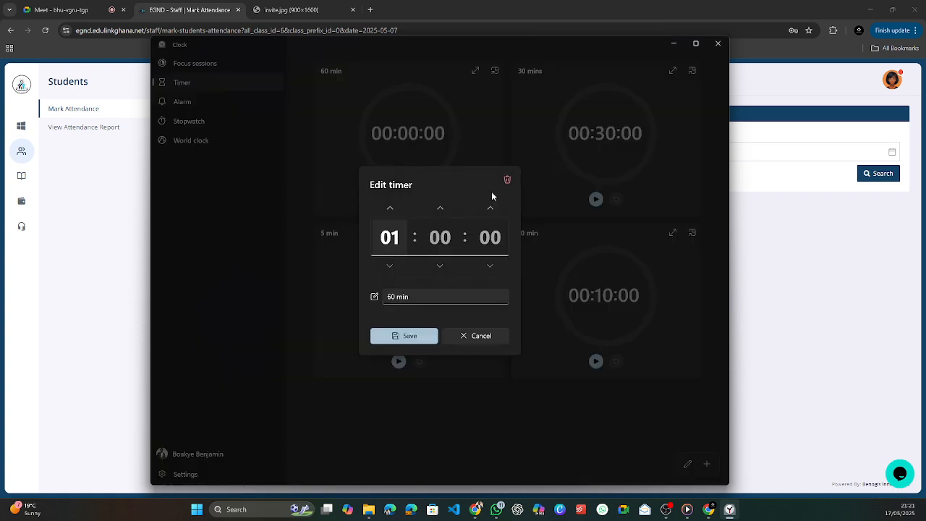
left_click(486, 330)
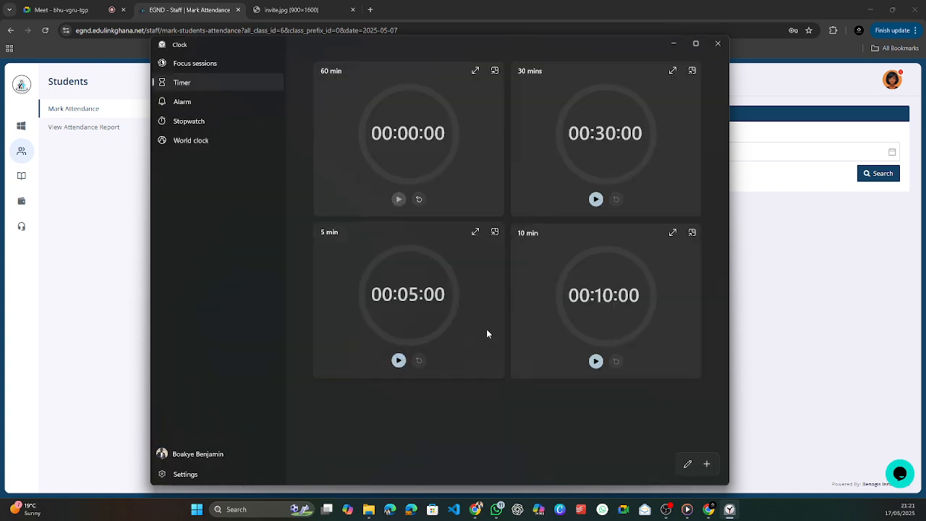
left_click(187, 120)
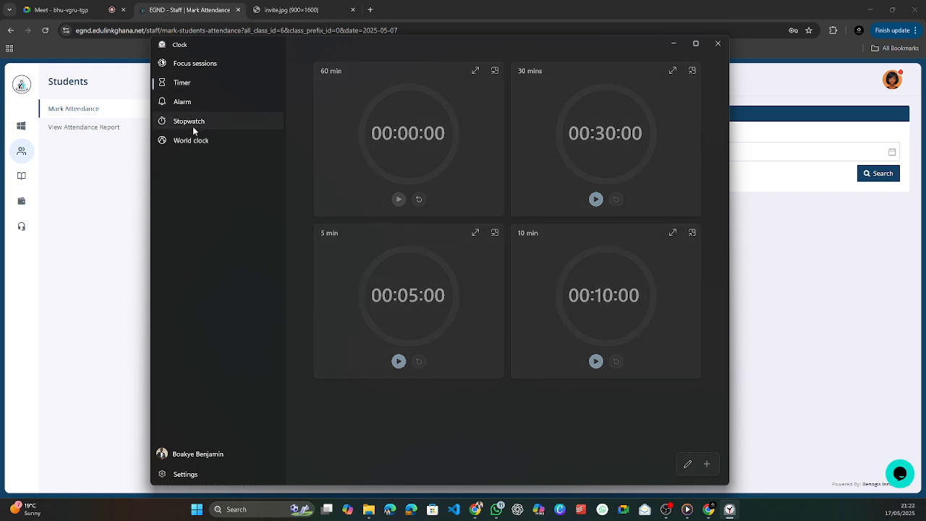
left_click(623, 124)
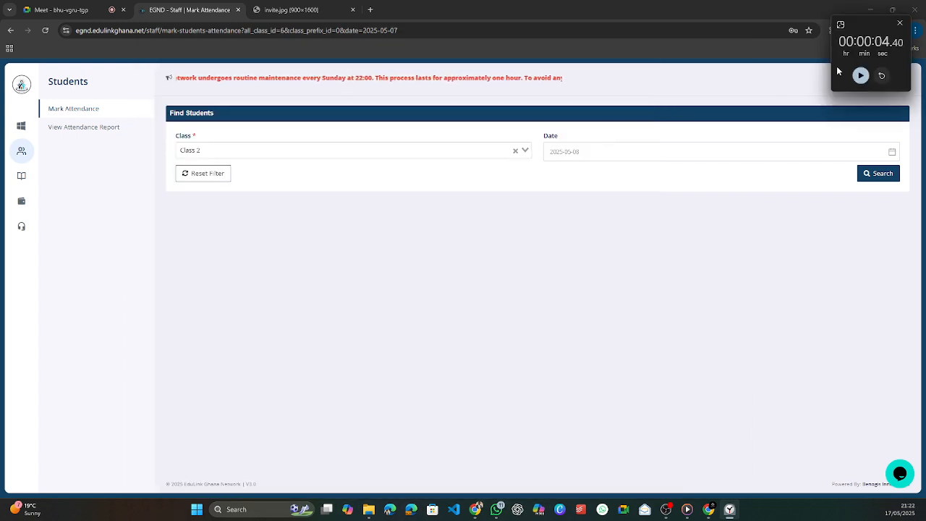
left_click(881, 76)
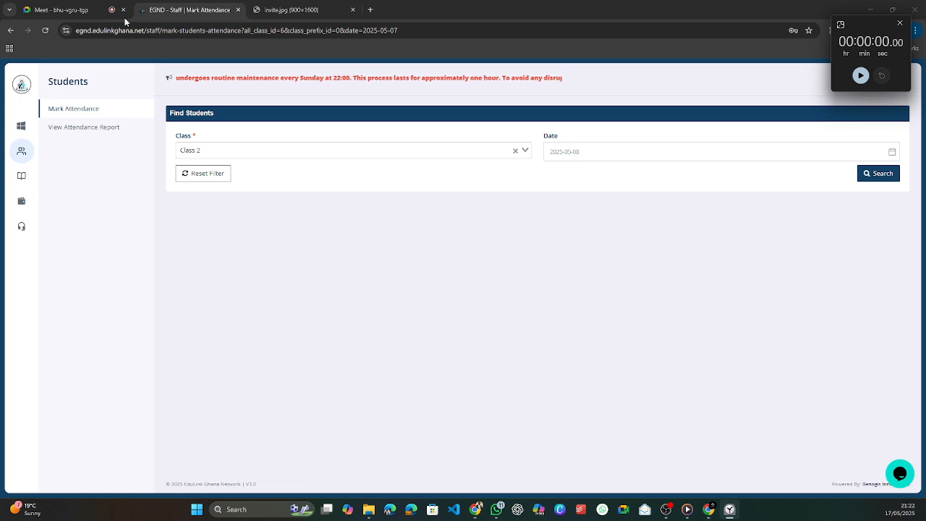
Step: Switch to the Google Meet call and present the entire Screen 2 to the participants
left_click(73, 10)
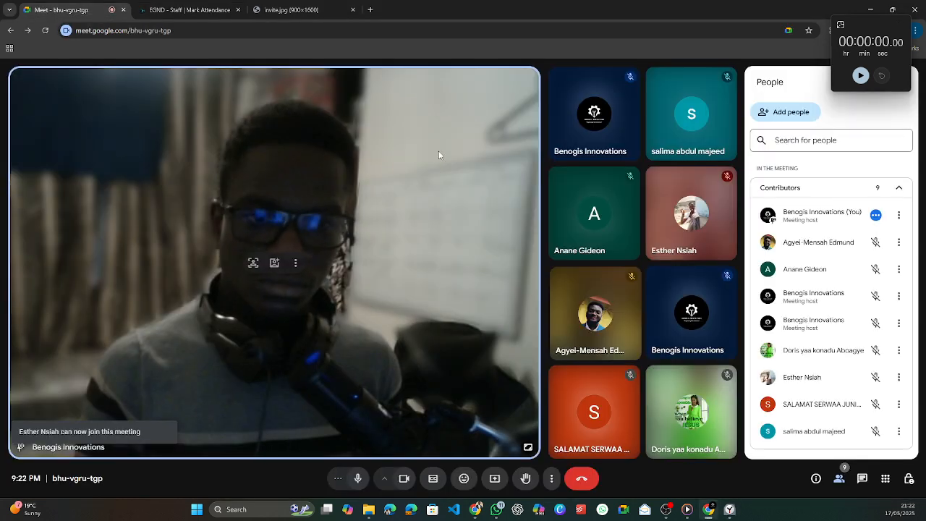
left_click(494, 478)
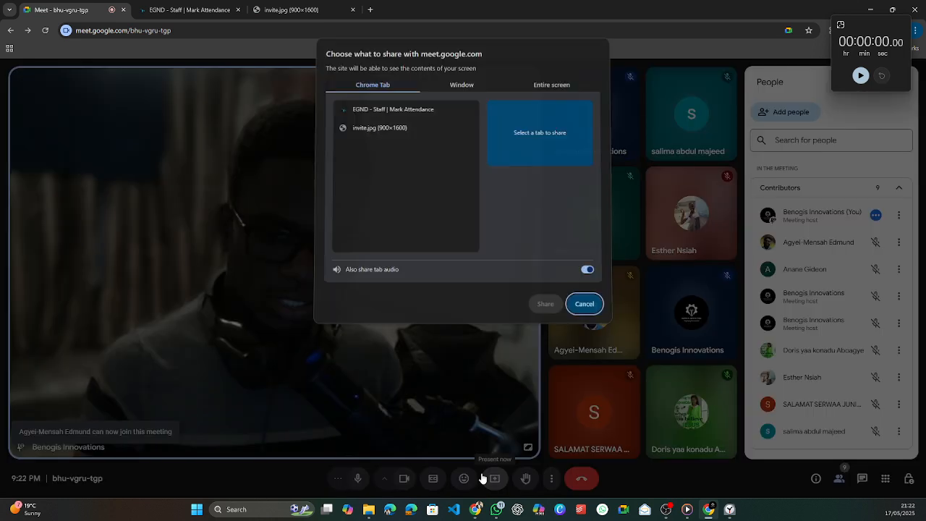
left_click(452, 88)
left_click(547, 91)
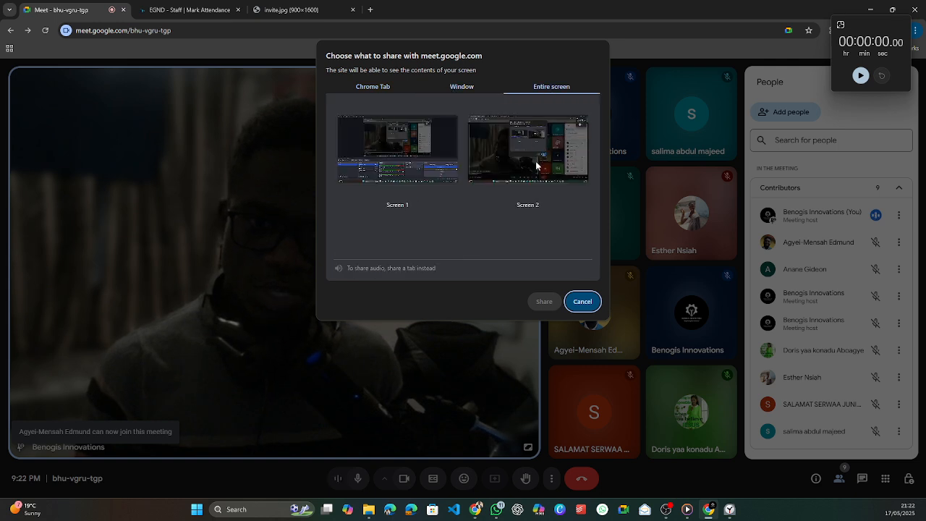
left_click(494, 168)
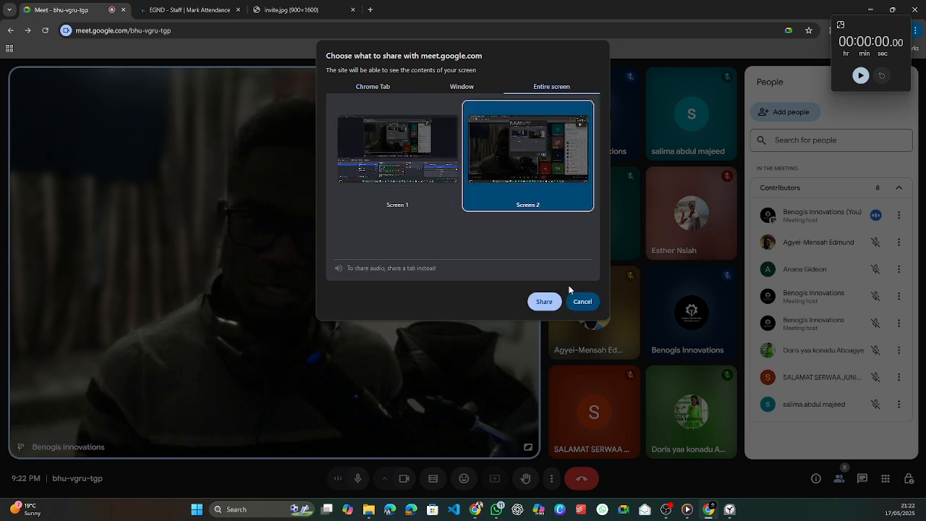
left_click(544, 302)
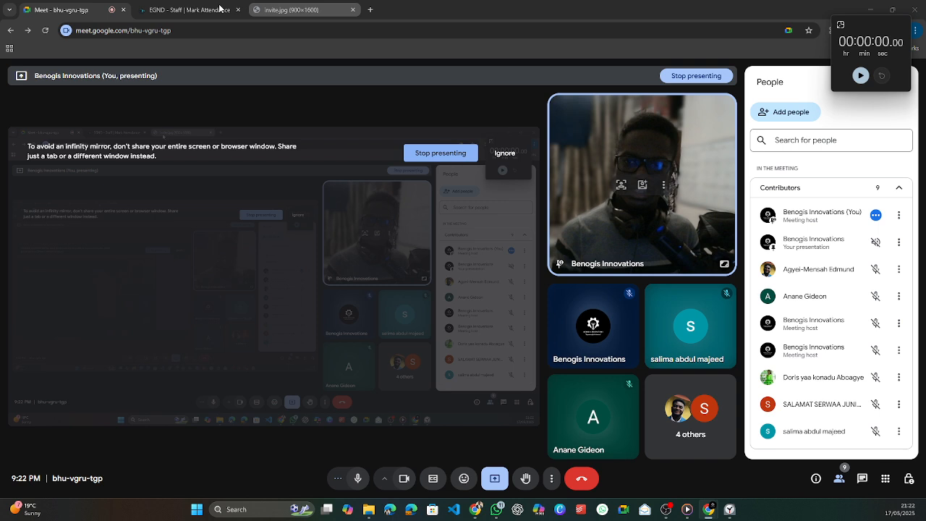
Step: Return to the staff portal's main dashboard and start the stopwatch
left_click(222, 9)
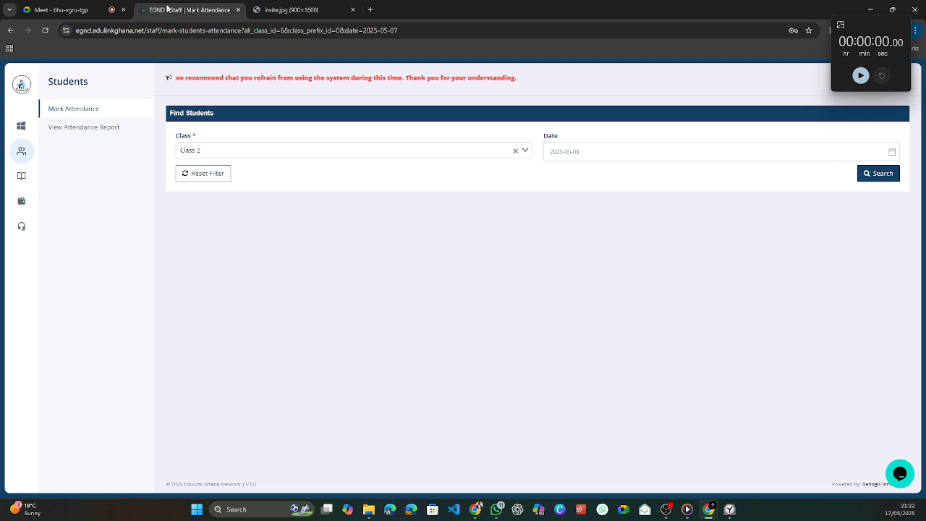
left_click(21, 125)
left_click(75, 113)
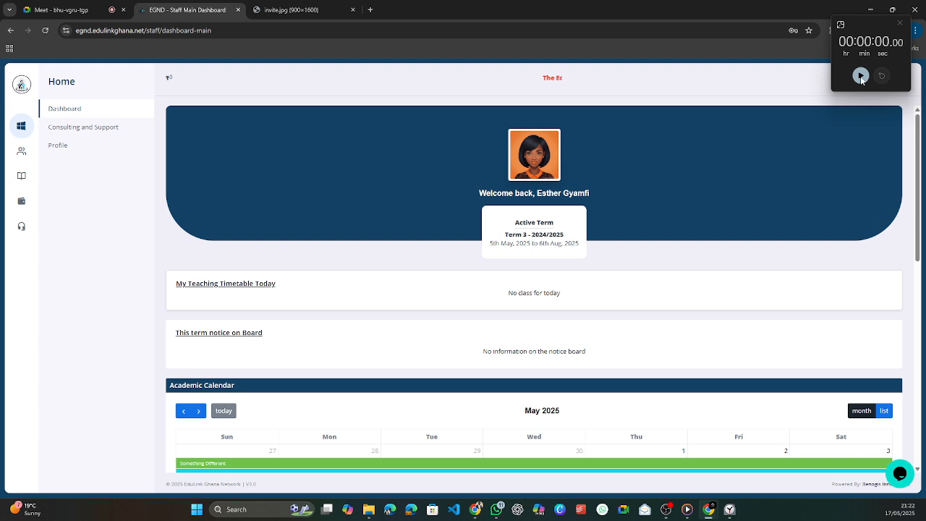
left_click(860, 76)
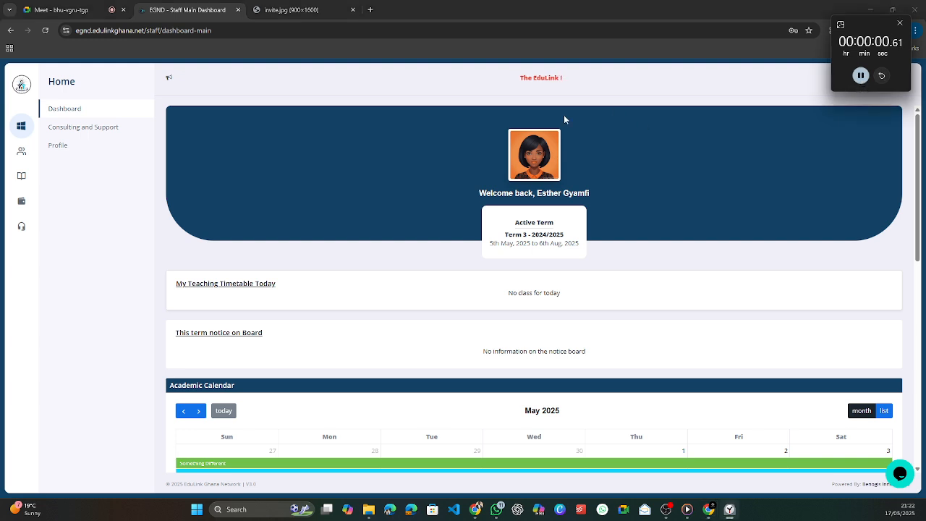
Step: Open the Class 2 attendance marking sheet for 2025-05-08 from the student section
left_click(20, 151)
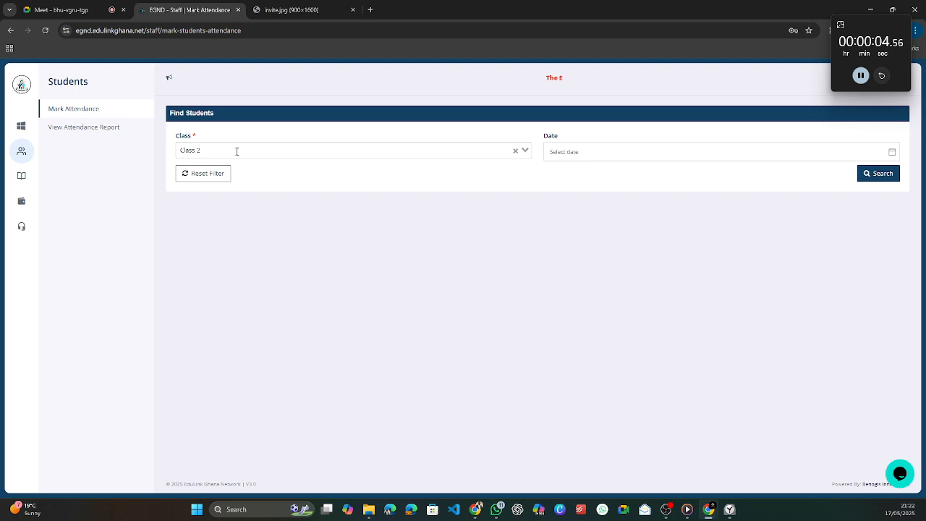
left_click(564, 153)
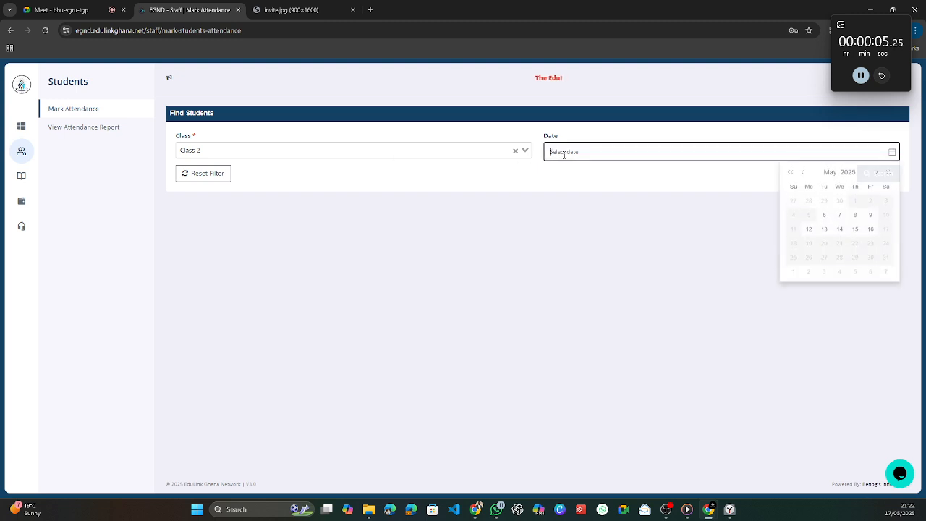
left_click(856, 225)
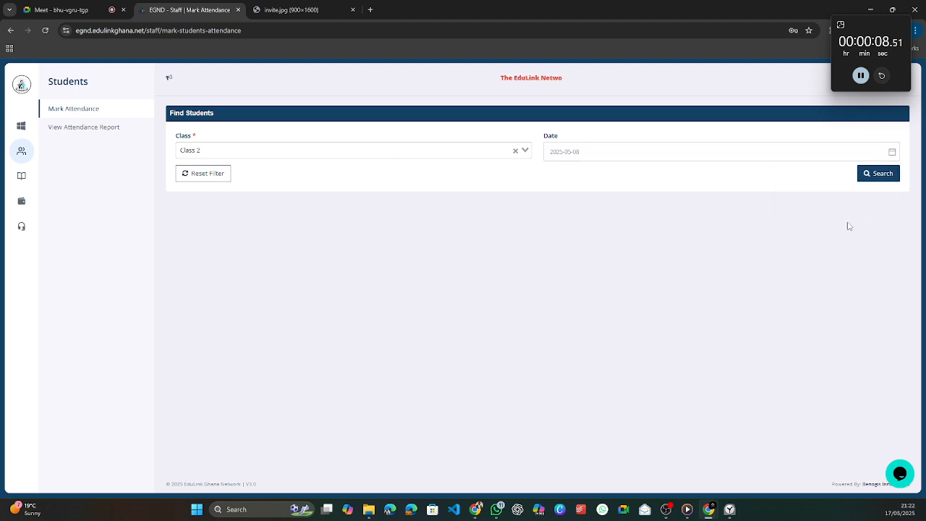
left_click(876, 174)
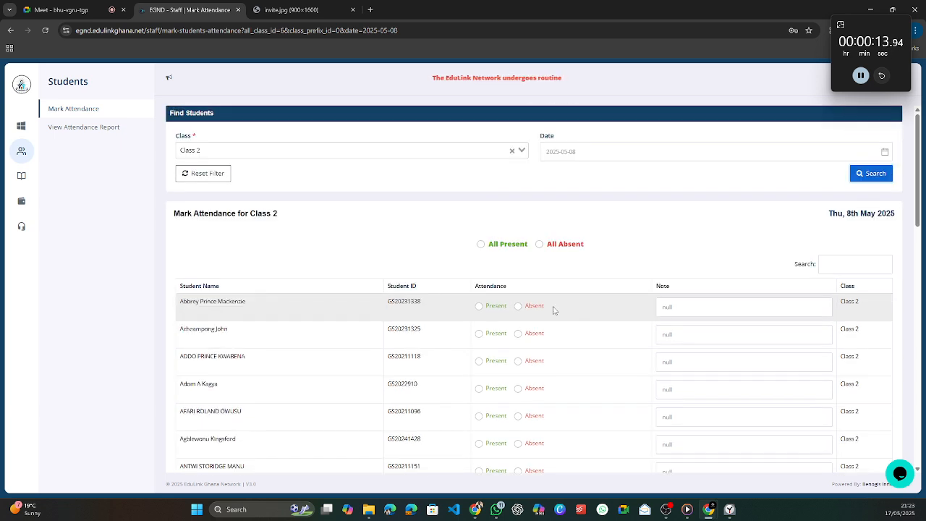
Step: Mark all Class 2 students present, except the third and fifth students in the list, who are marked absent
left_click(497, 248)
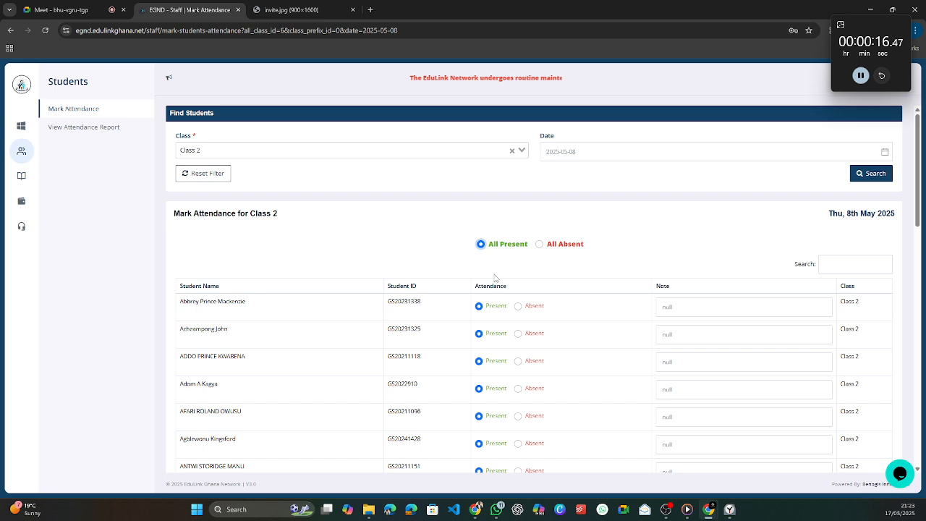
scroll(434, 297, "down", 1)
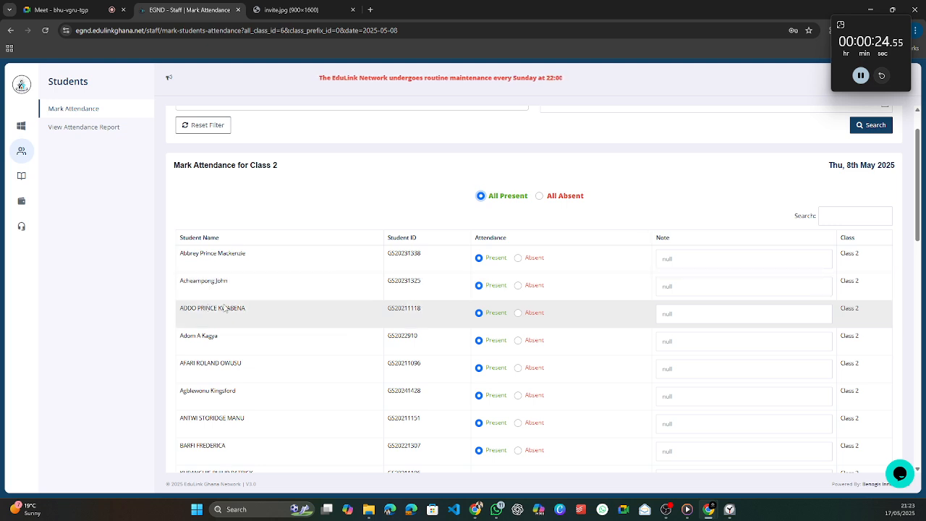
left_click(517, 314)
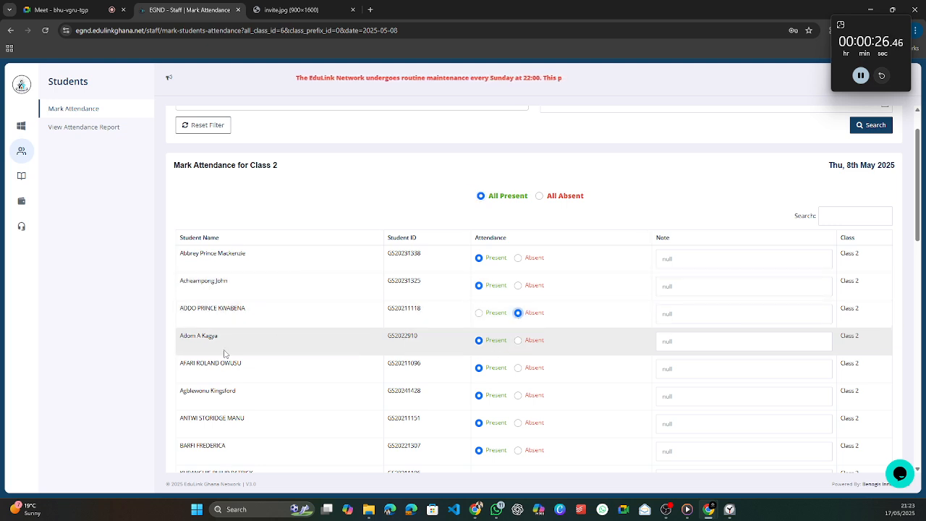
scroll(231, 351, "down", 1)
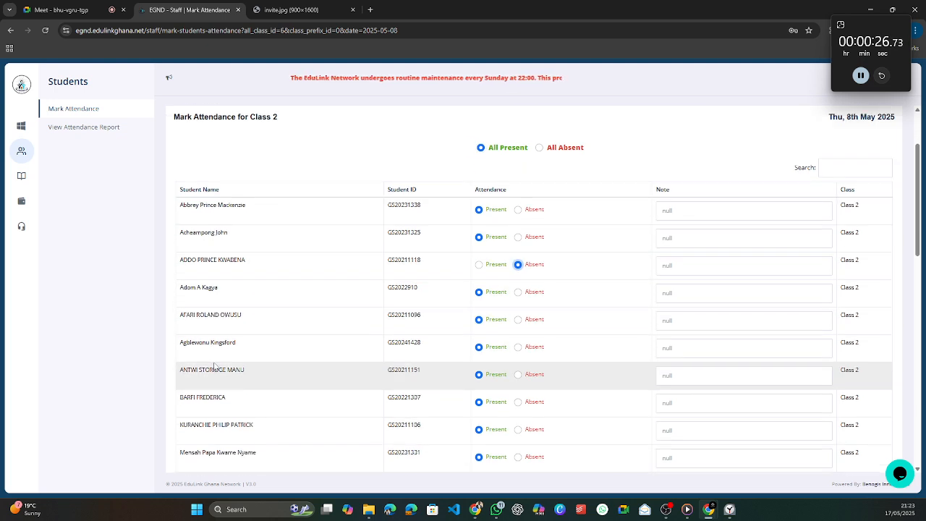
left_click(517, 320)
scroll(288, 381, "down", 2)
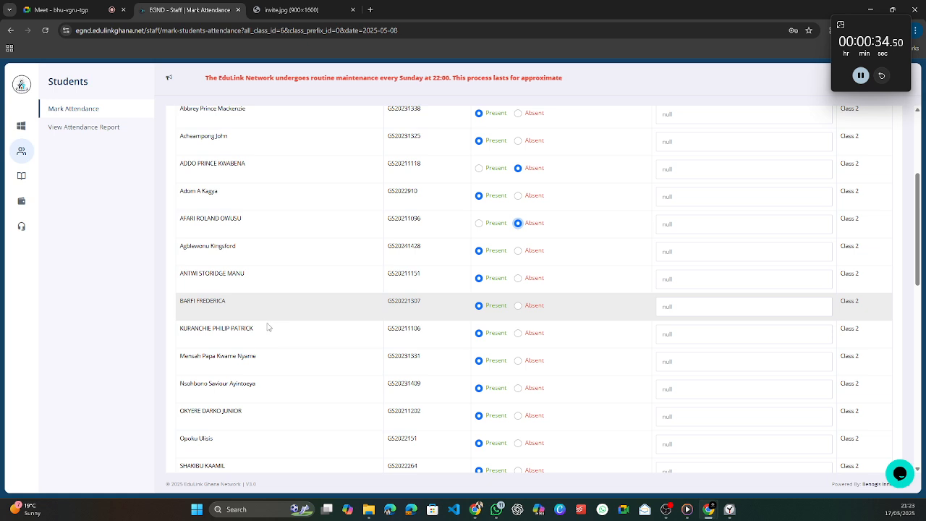
Step: Check the rest of the student list, record the Class 2 attendance for 2025-05-08, and stop the stopwatch
scroll(293, 312, "down", 1)
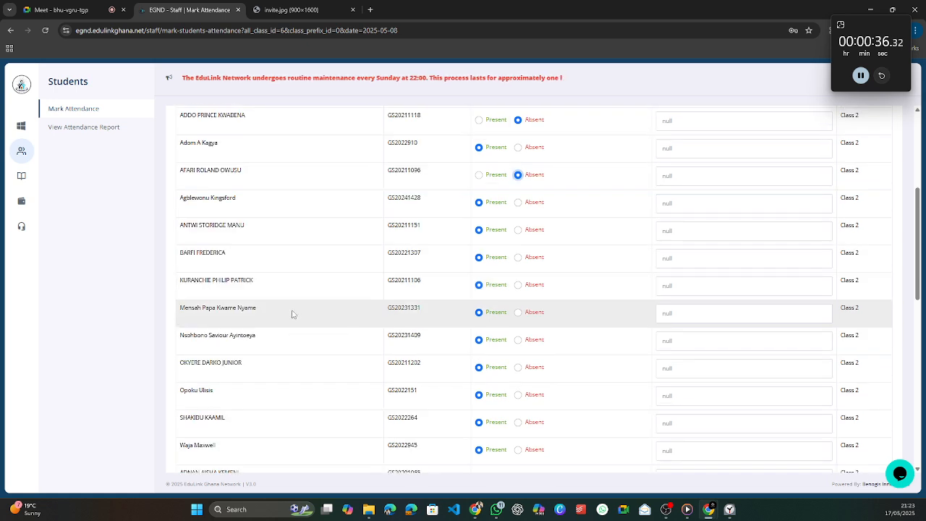
scroll(365, 369, "down", 1)
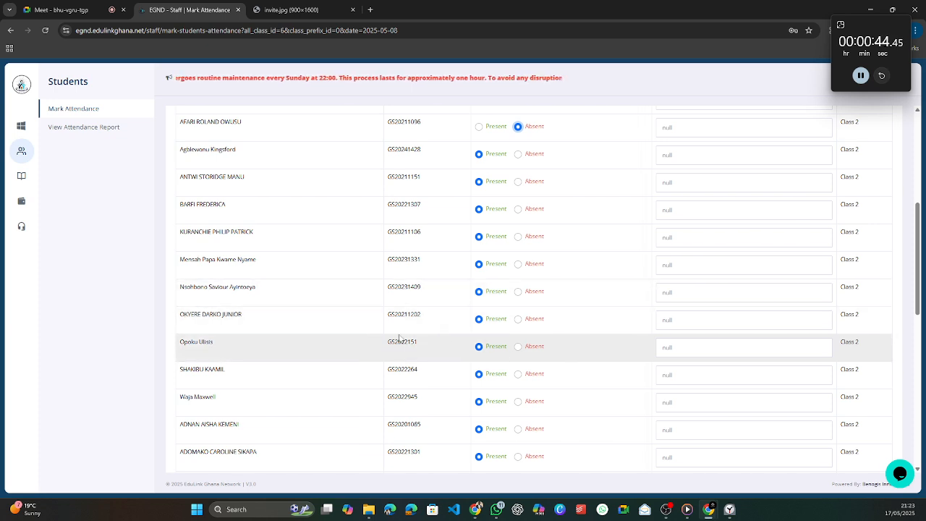
scroll(543, 311, "down", 3)
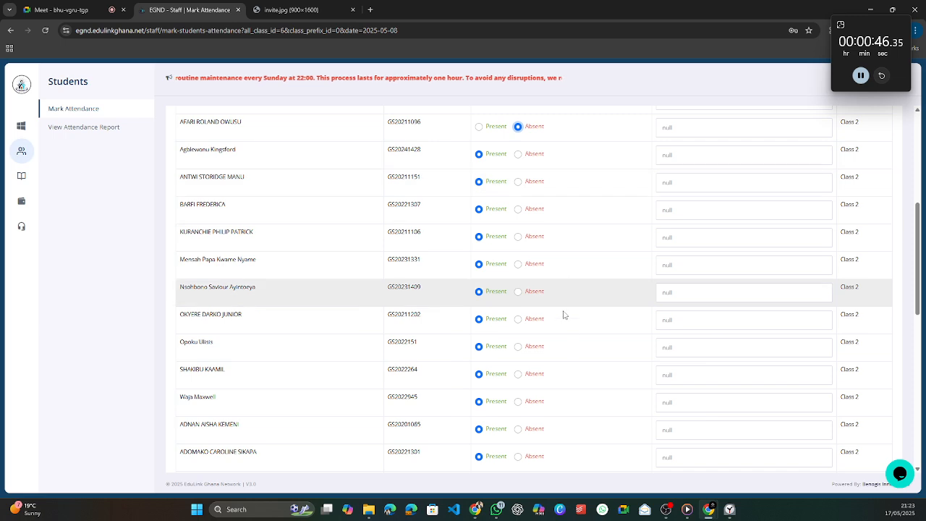
scroll(517, 311, "down", 5)
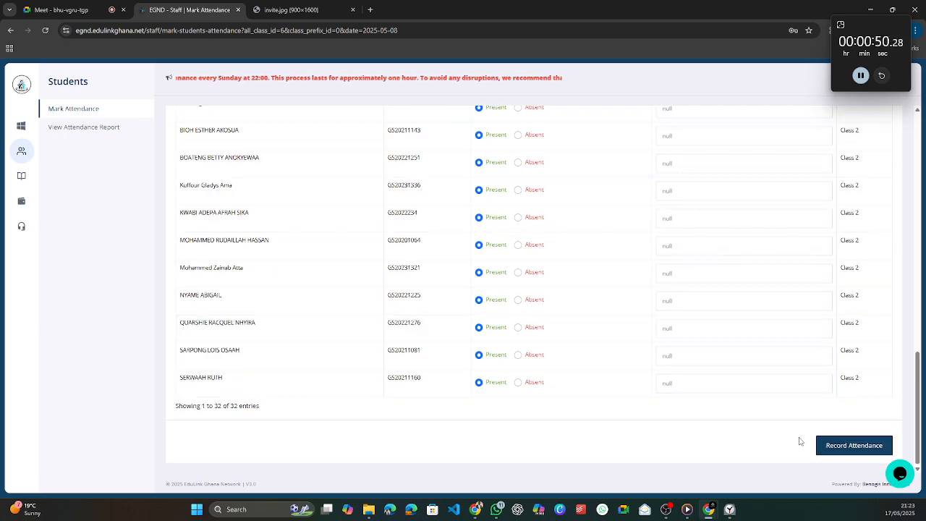
left_click(828, 445)
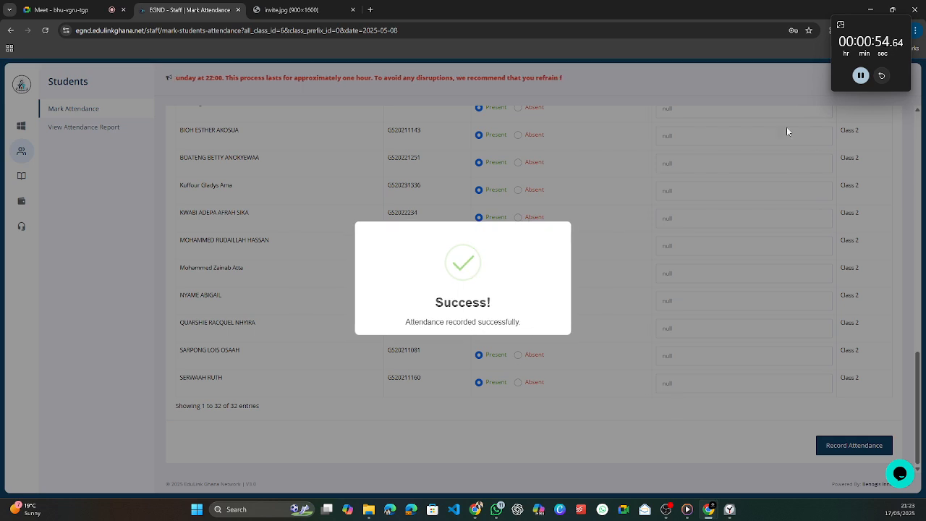
left_click(861, 76)
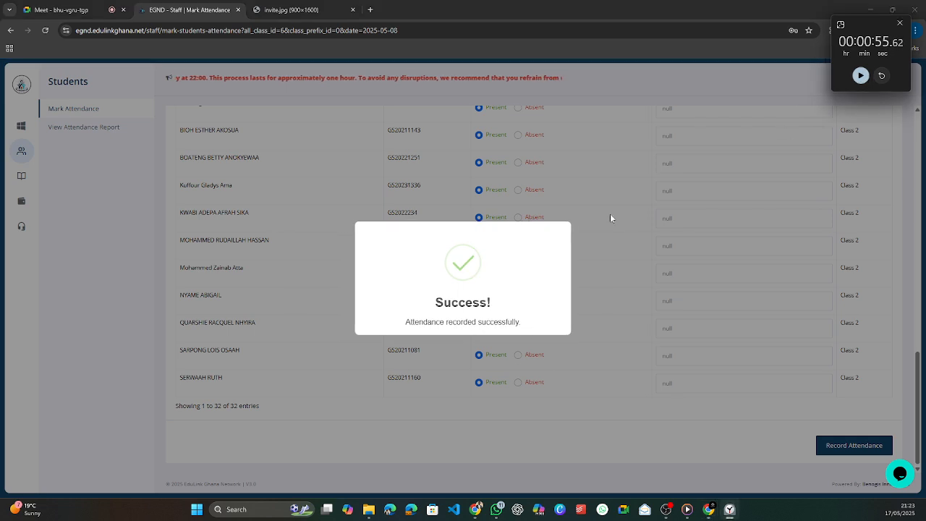
left_click(606, 279)
Step: Mark all Class 2 students absent on the 2025-05-08 sheet, except the first student, who is marked present
scroll(588, 289, "up", 3)
scroll(588, 289, "up", 10)
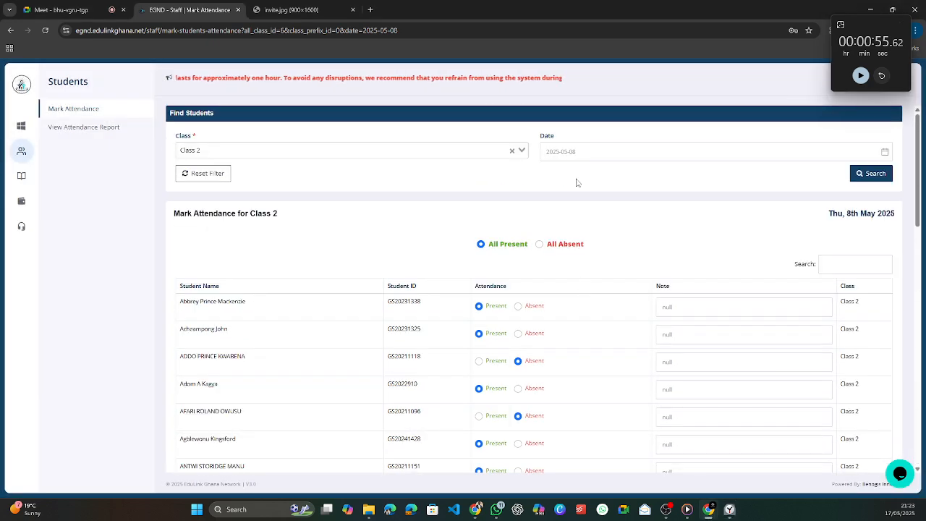
left_click(602, 155)
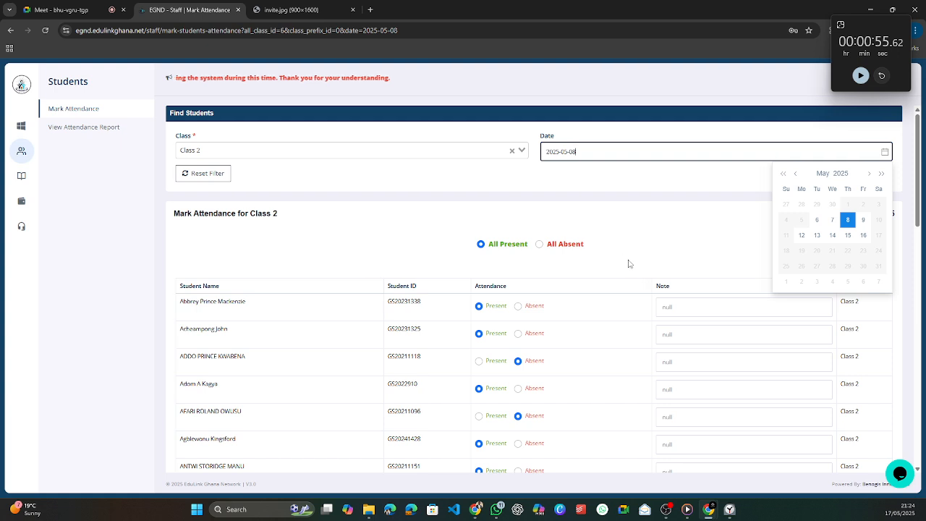
left_click(596, 248)
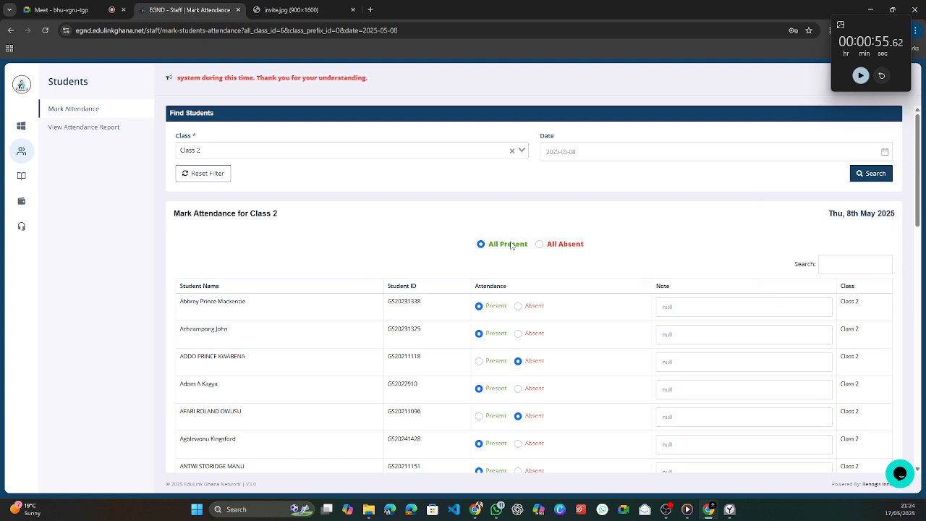
left_click(565, 245)
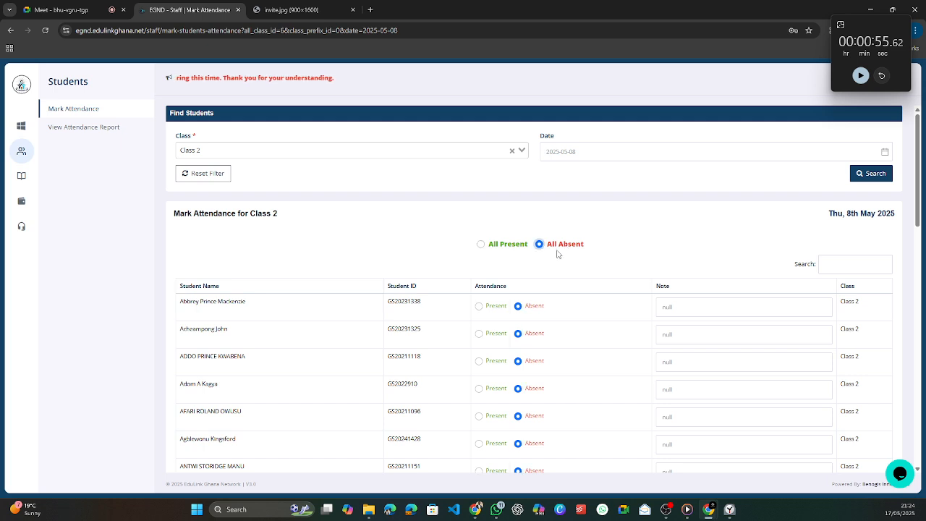
left_click(479, 306)
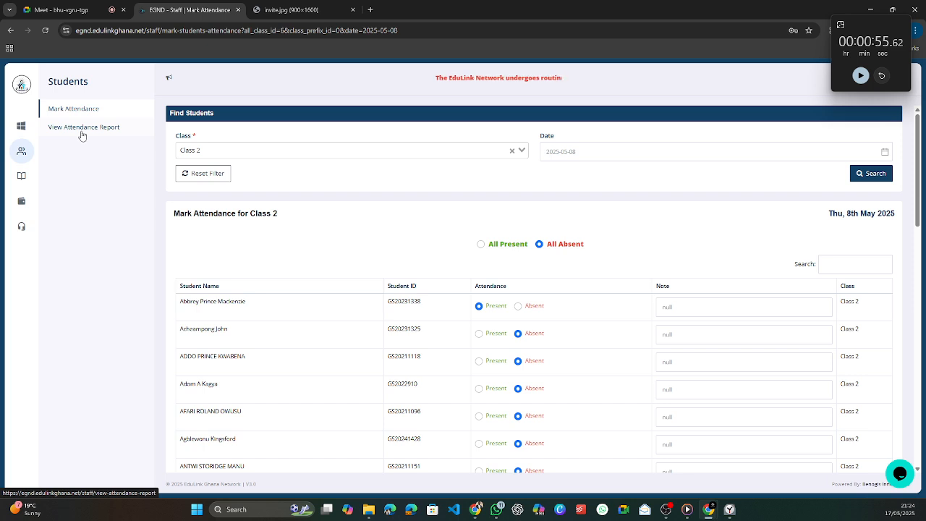
Step: Display the students' attendance report for Class 2 in Term 3 - 2024/2025
left_click(81, 127)
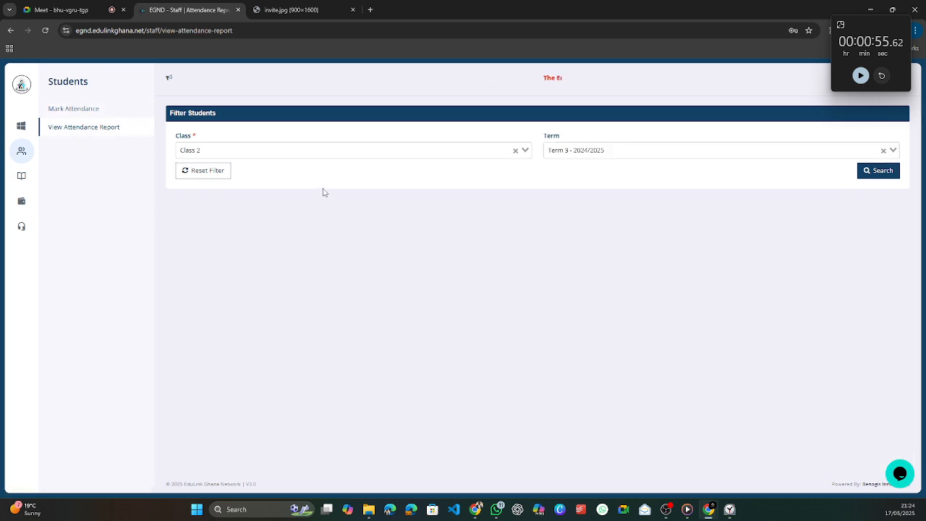
left_click(874, 173)
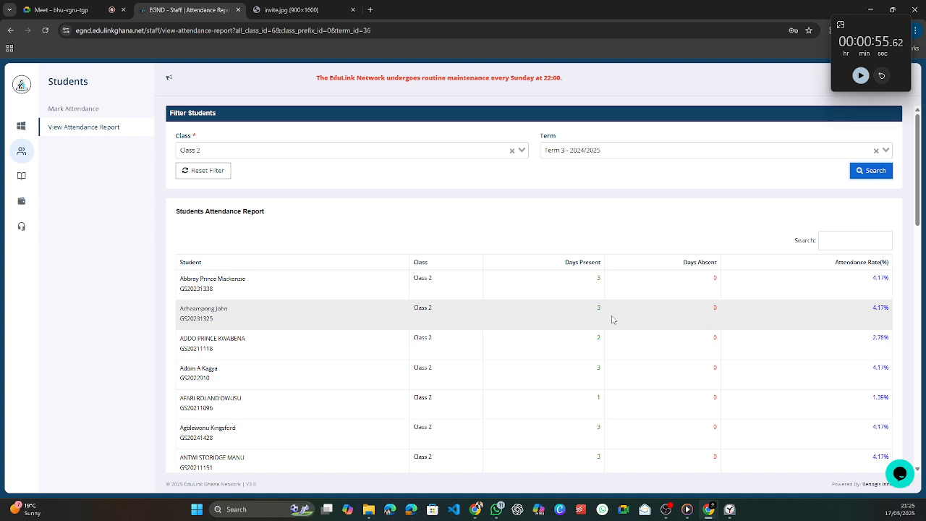
Step: Review the days present, days absent and attendance rates of the students in the Class 2 attendance report
scroll(563, 342, "down", 1)
scroll(562, 342, "down", 2)
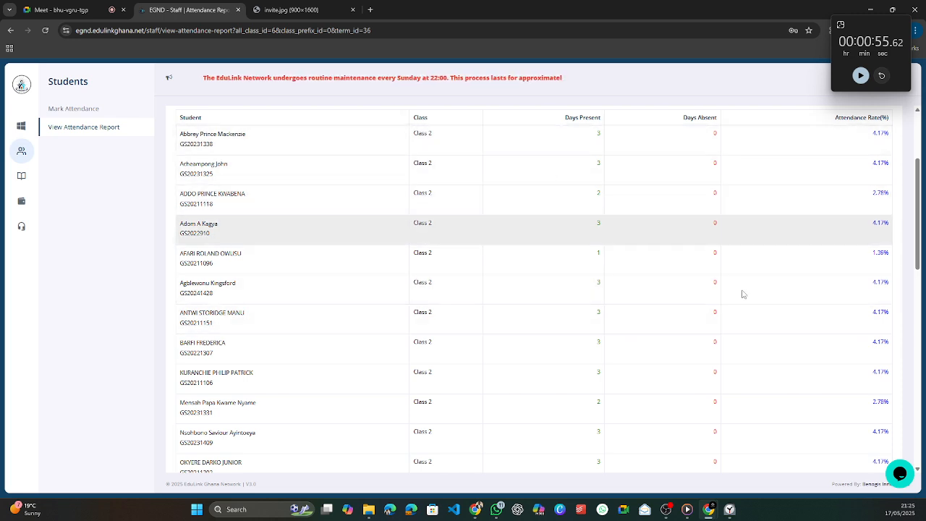
scroll(859, 332, "down", 10)
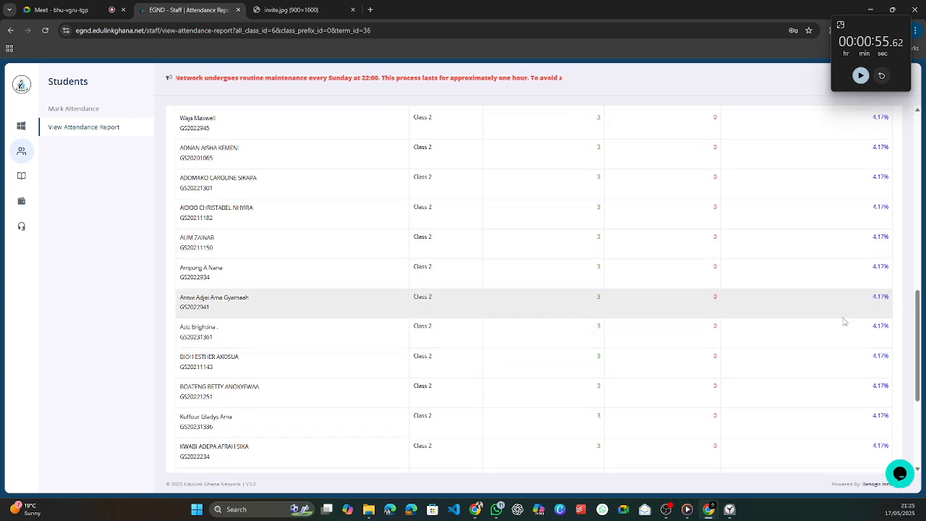
scroll(844, 321, "down", 1)
scroll(839, 323, "up", 5)
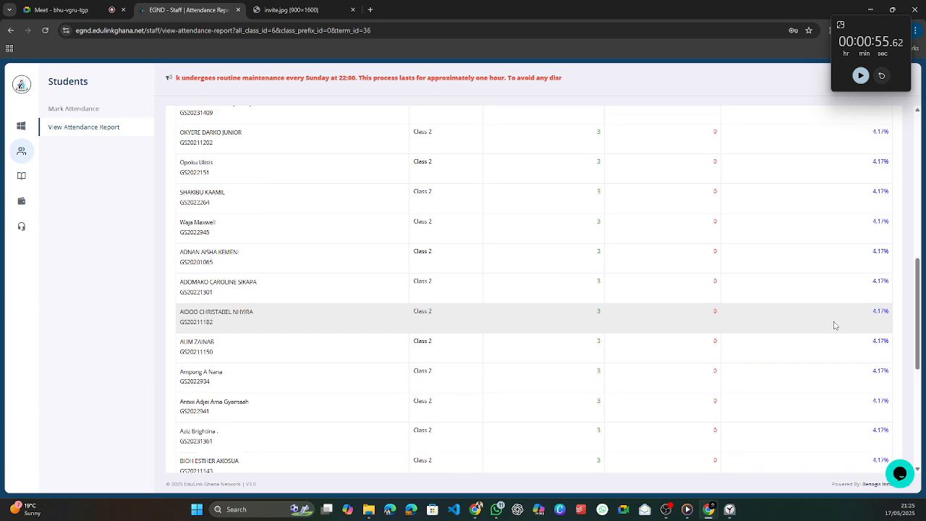
scroll(836, 325, "up", 3)
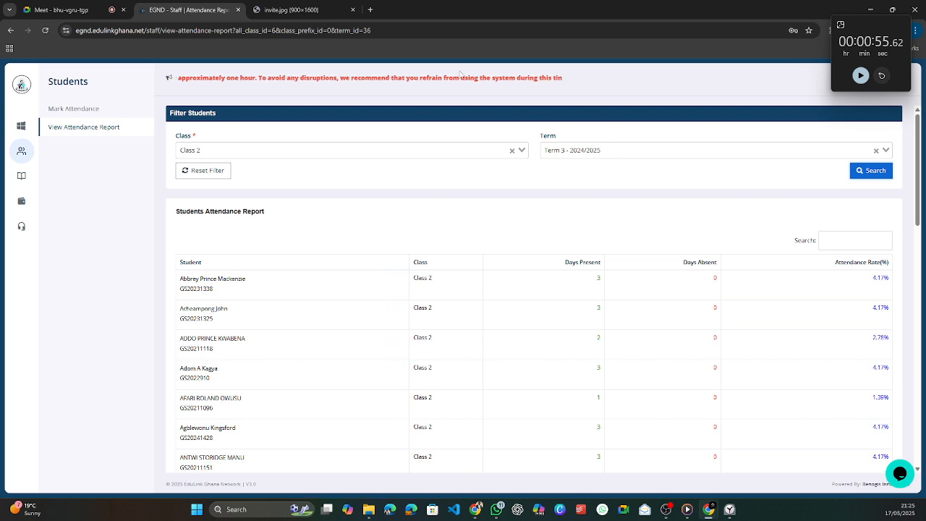
Step: View the theme of the session on the invite.jpg flyer, and return to the staff portal
left_click(286, 9)
scroll(459, 323, "down", 2)
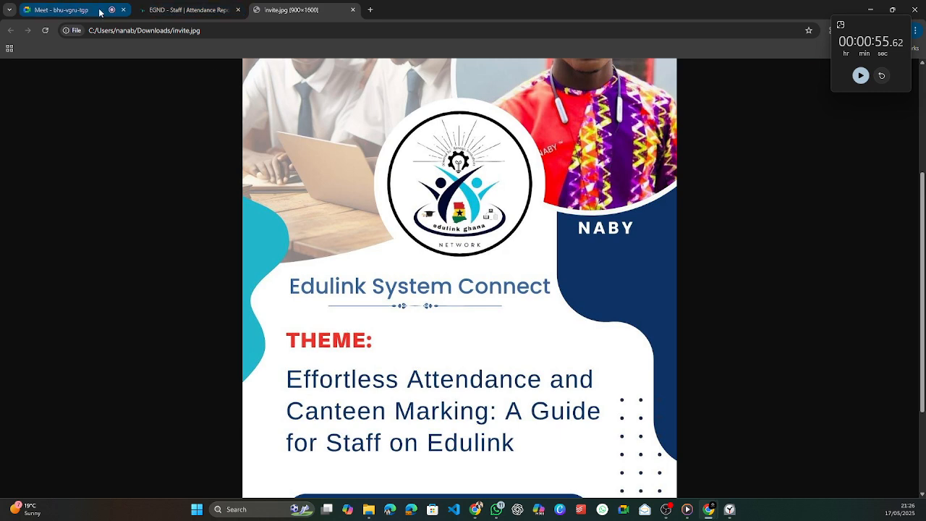
left_click(196, 11)
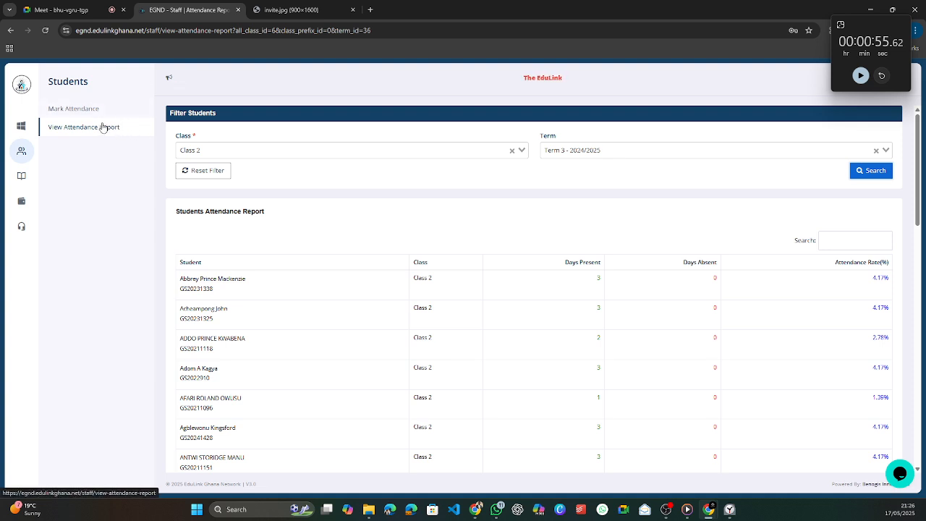
Step: Open the students' canteen submission under Finances and display the Class 2 group collection for Term 3 - 2024/2025 on 2025-05-05
left_click(17, 128)
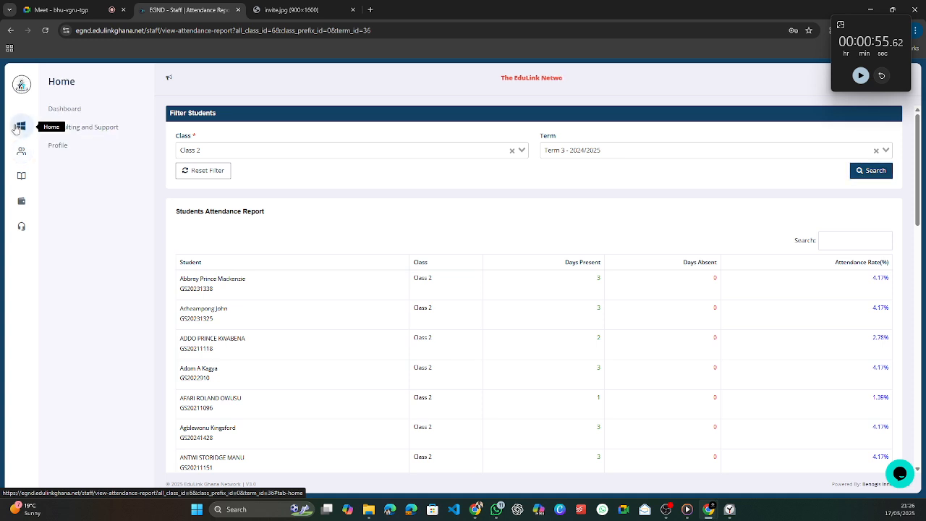
left_click(21, 203)
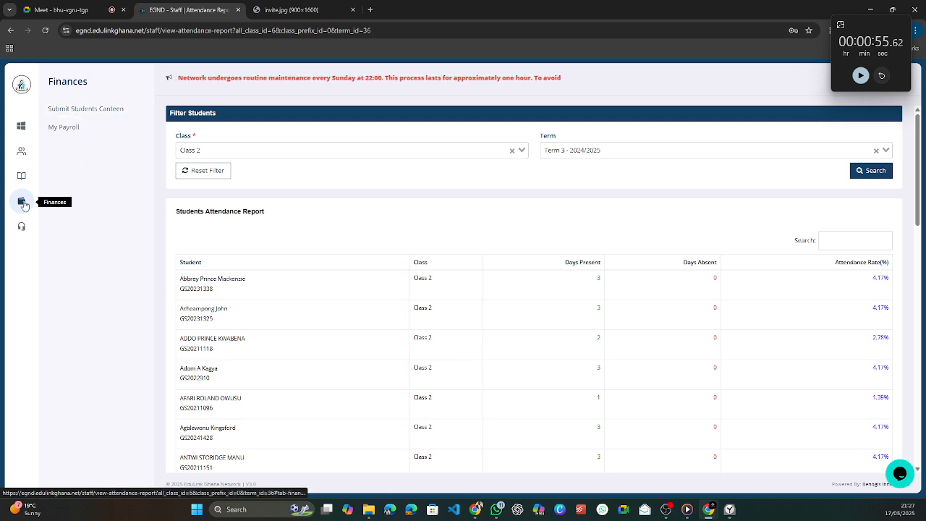
left_click(92, 109)
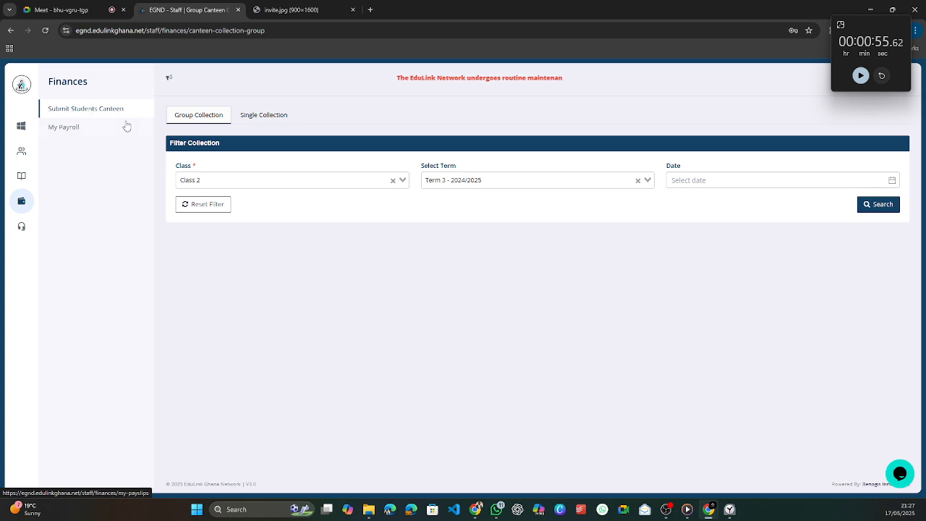
left_click(199, 182)
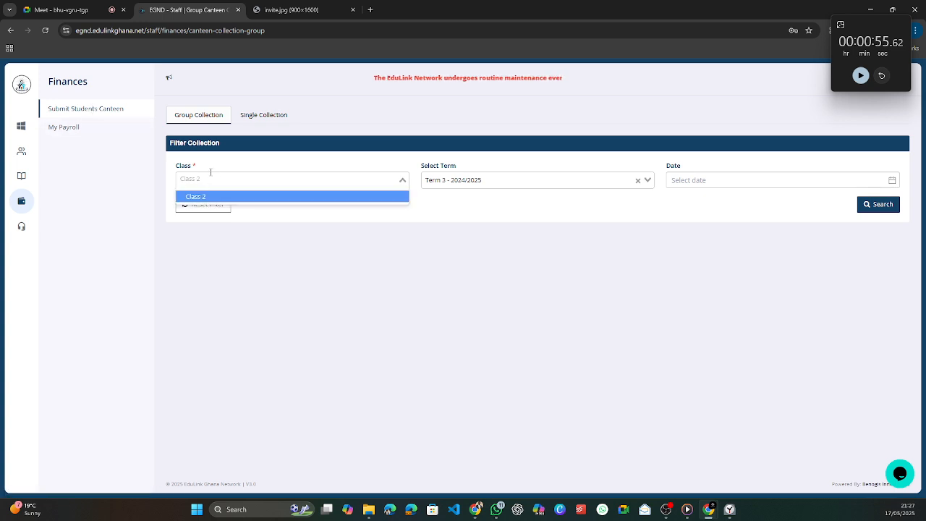
left_click(210, 174)
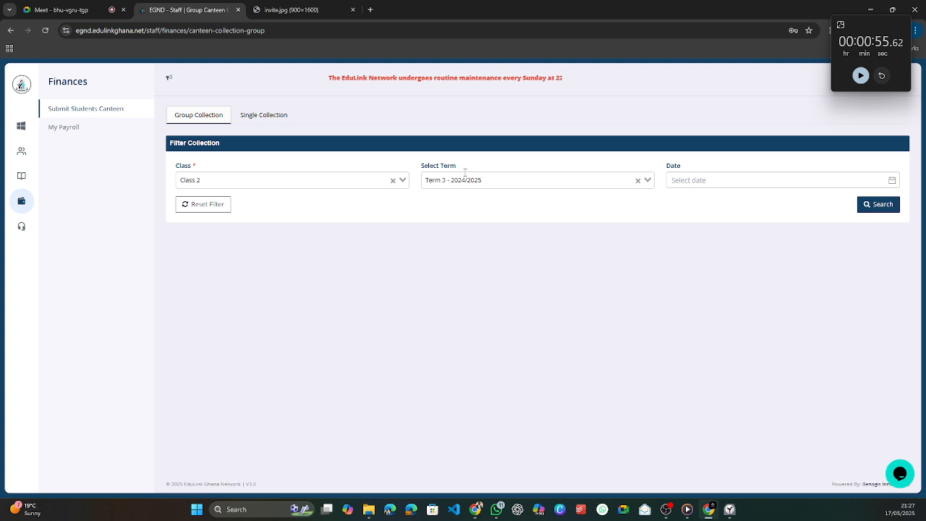
left_click(684, 184)
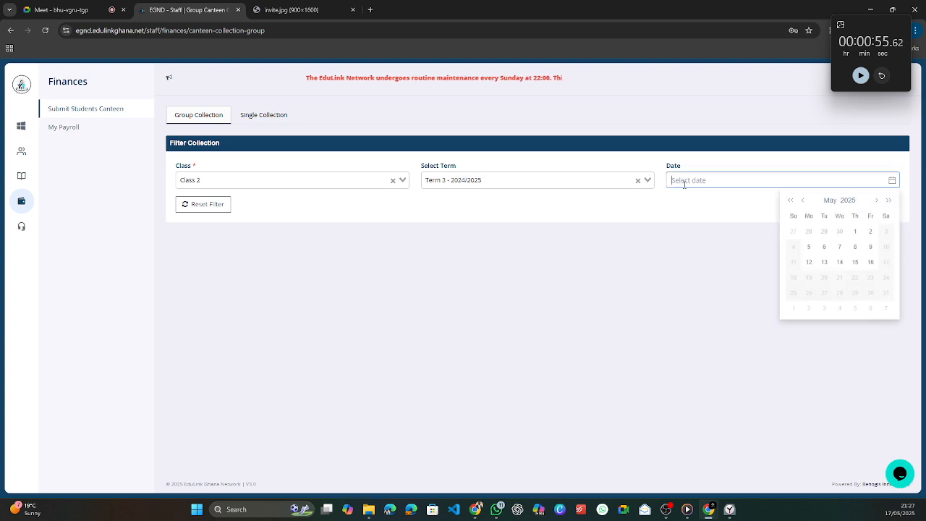
left_click(809, 248)
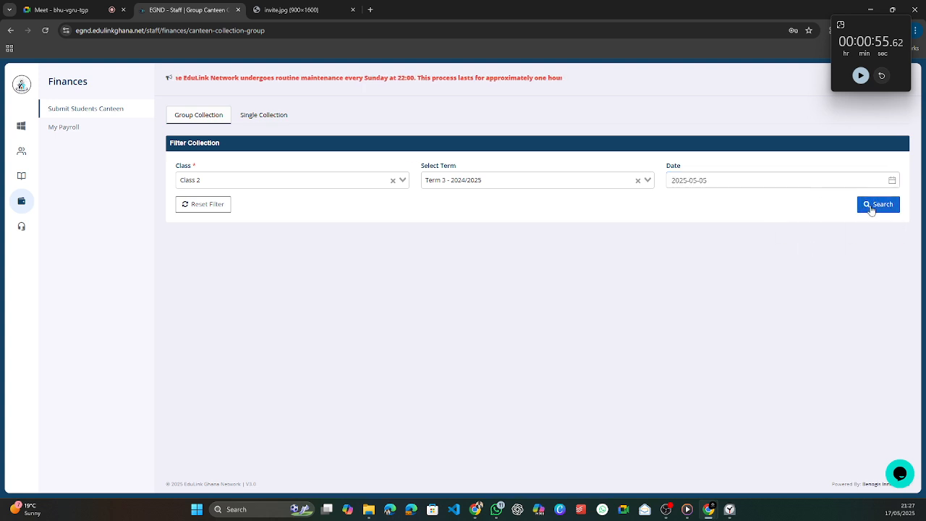
left_click(875, 203)
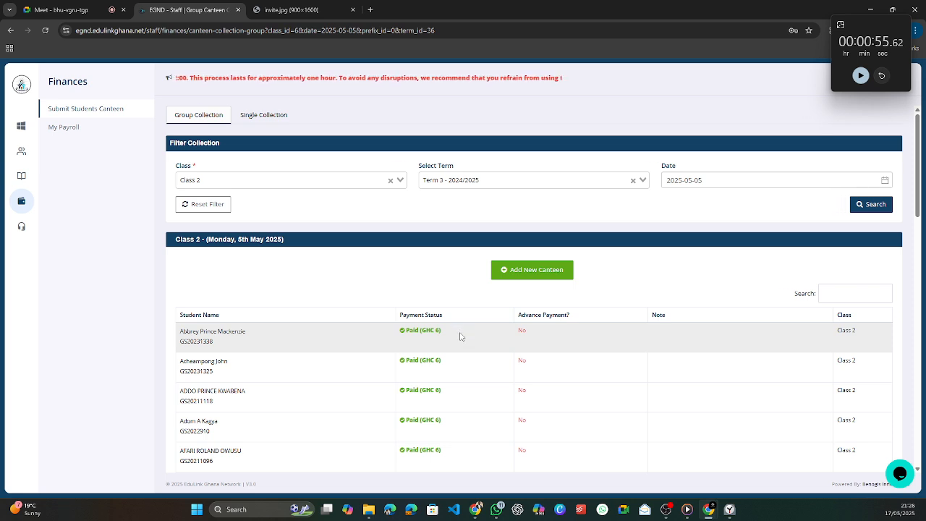
Step: Review the payment status, advance payment and note of each Class 2 student in the 2025-05-05 canteen collection
scroll(460, 336, "down", 5)
scroll(463, 333, "down", 5)
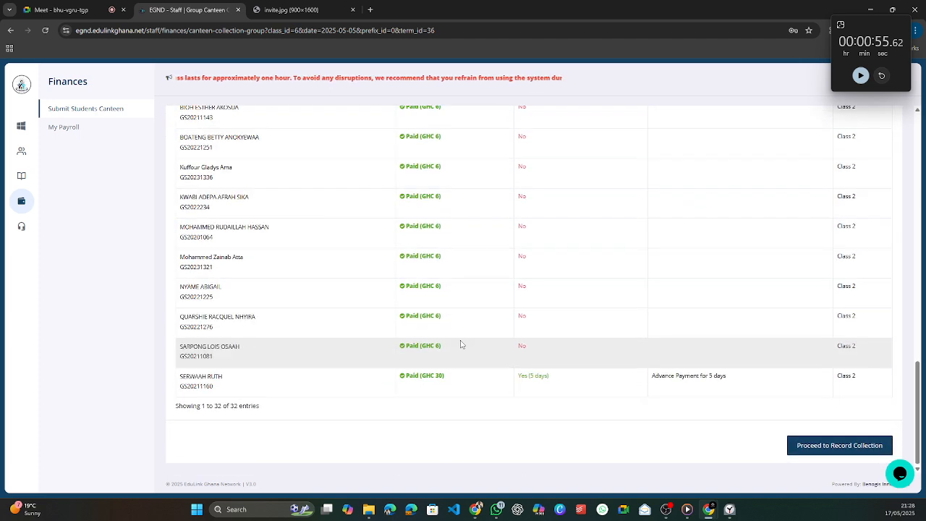
scroll(461, 345, "up", 10)
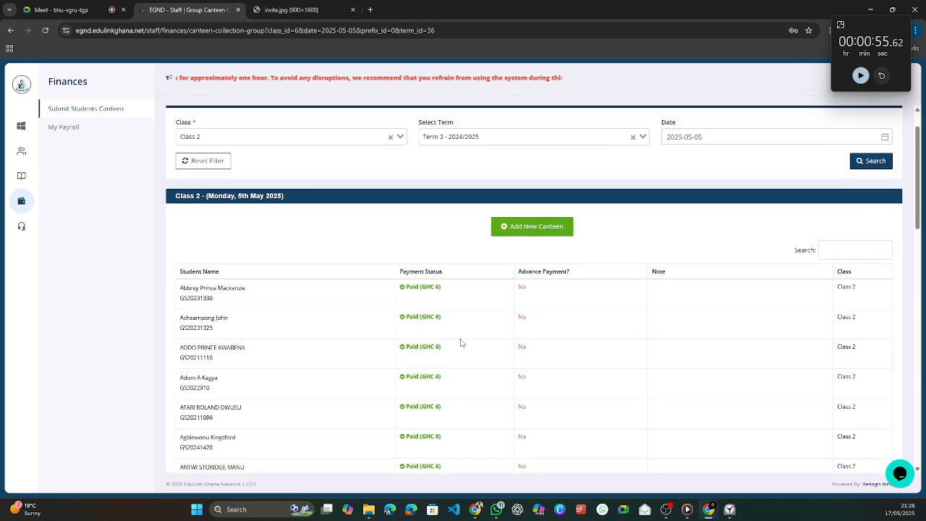
scroll(462, 343, "up", 1)
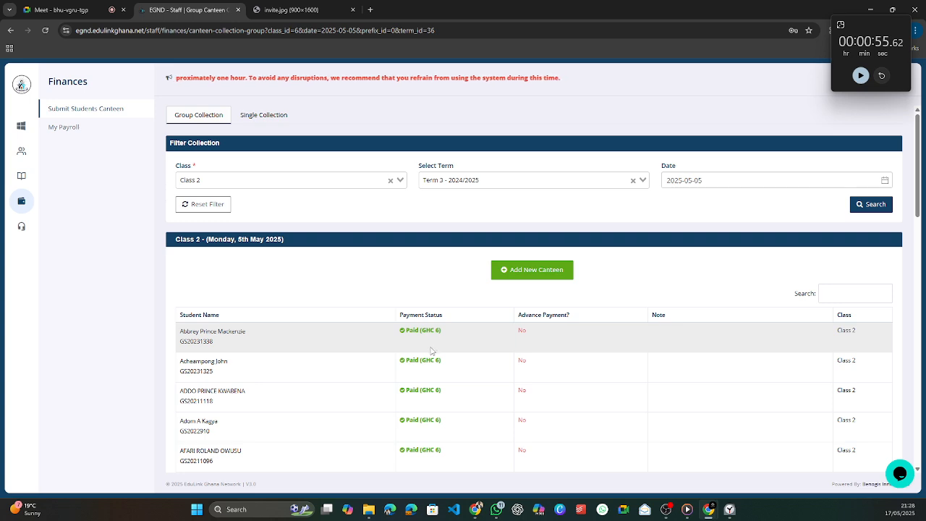
scroll(434, 347, "down", 5)
scroll(420, 364, "down", 5)
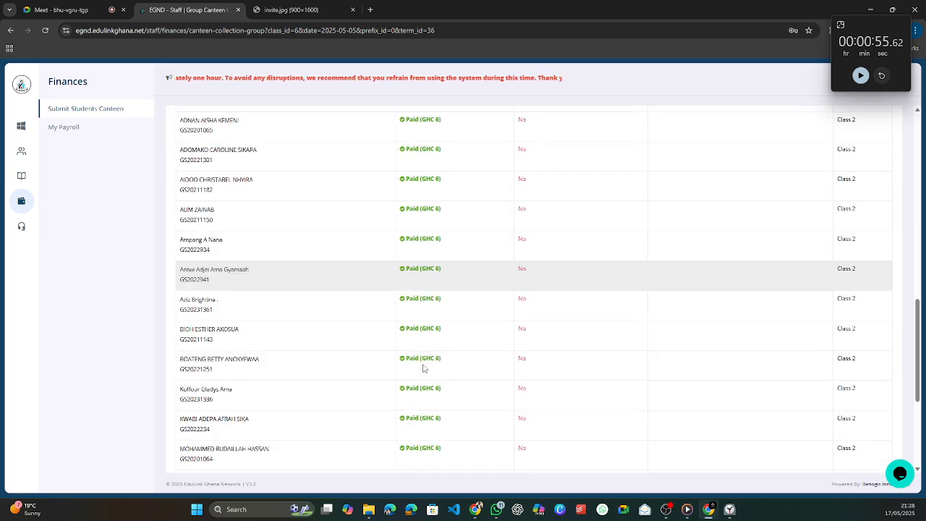
scroll(502, 330, "up", 10)
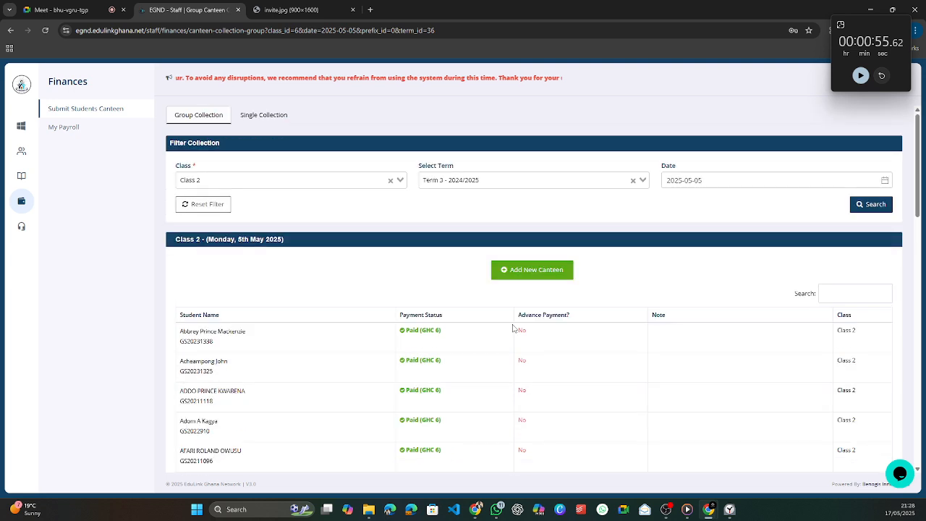
Step: Display the Class 2 canteen collection for 2025-05-06
left_click(752, 184)
left_click(815, 246)
left_click(864, 206)
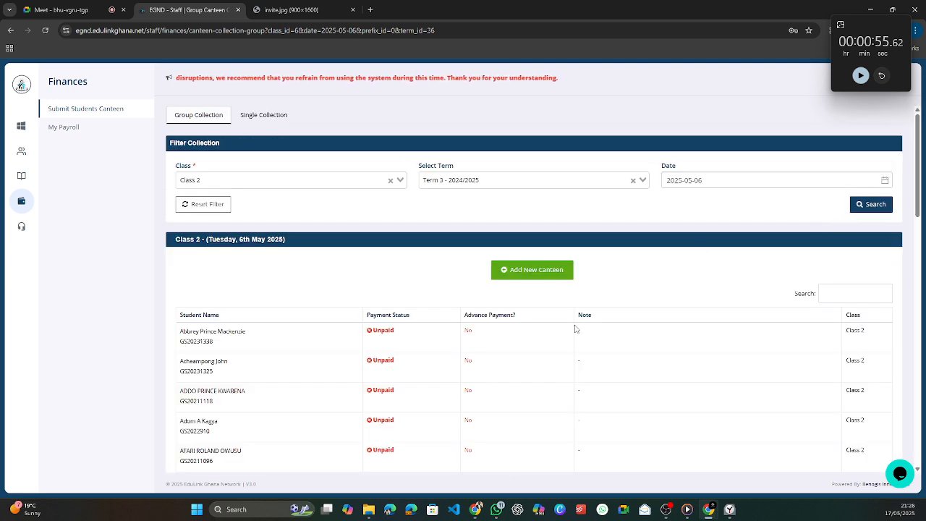
Step: Examine the 2025-05-06 canteen collection for unpaid students and for advance payments carried over from the previous day
scroll(525, 337, "down", 7)
scroll(497, 338, "down", 3)
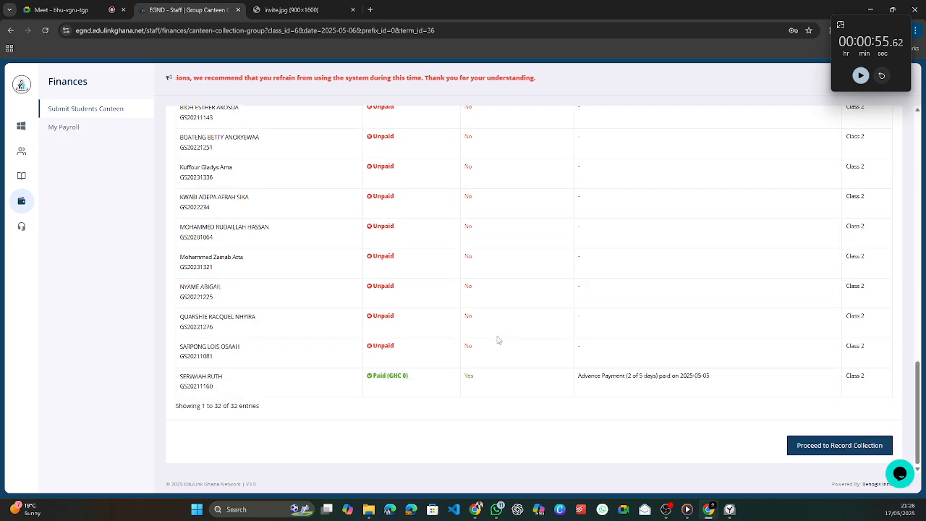
scroll(494, 342, "up", 1)
scroll(491, 344, "down", 2)
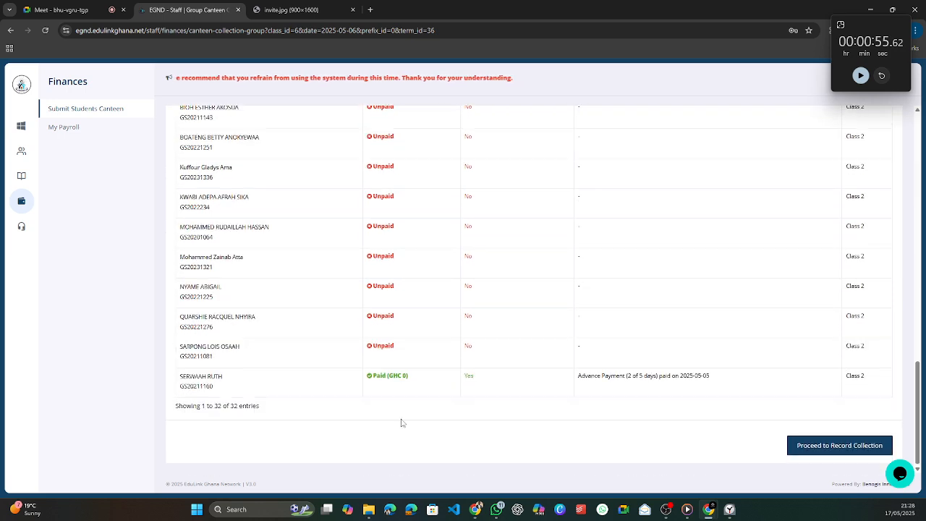
scroll(502, 257, "up", 10)
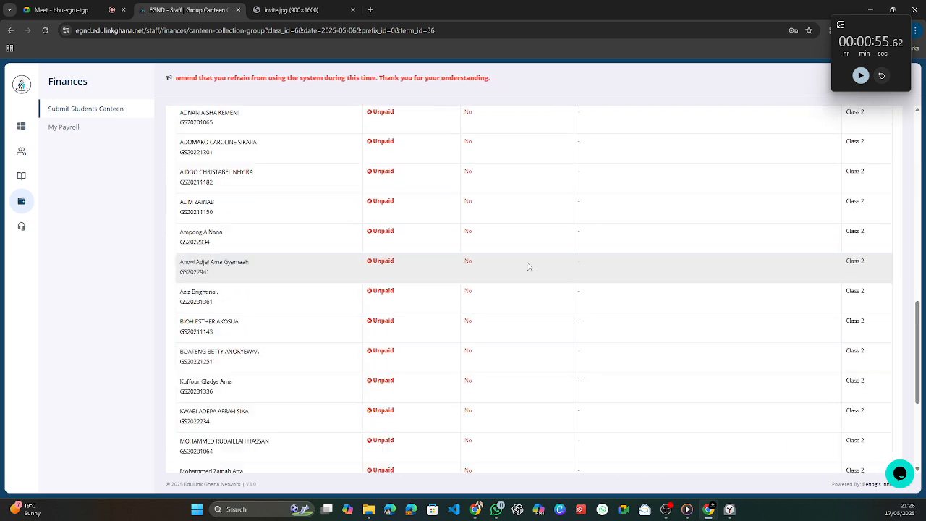
scroll(491, 257, "up", 2)
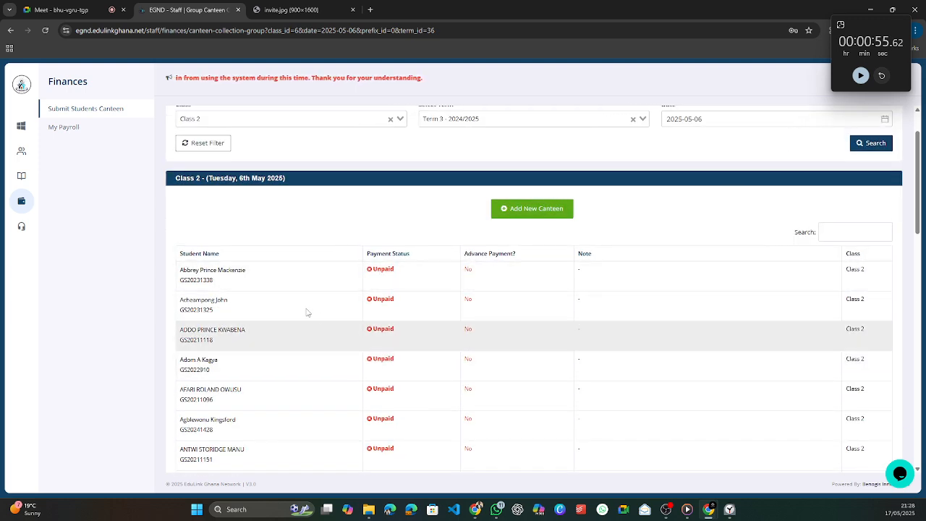
scroll(374, 325, "down", 4)
scroll(423, 325, "up", 5)
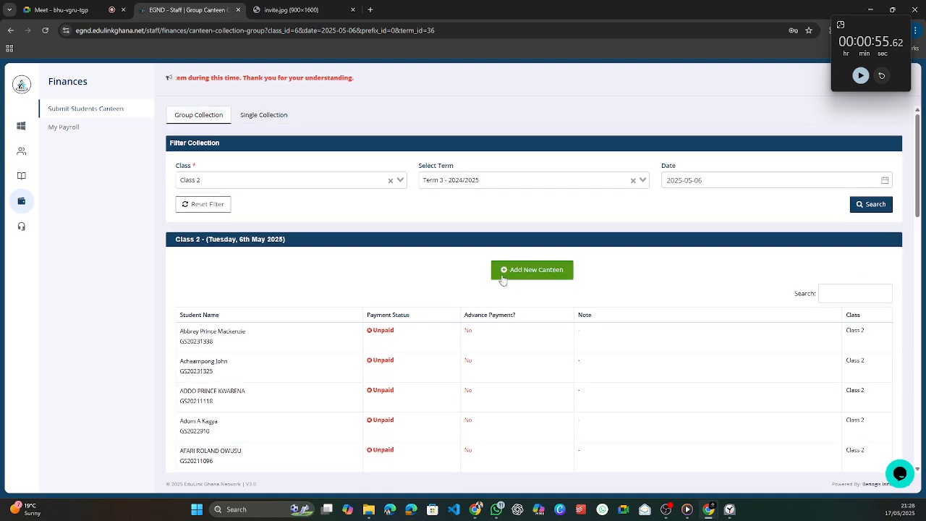
Step: Add a canteen collection on 2025-05-06 for the first student in the list, paying in advance for 4 days
left_click(502, 279)
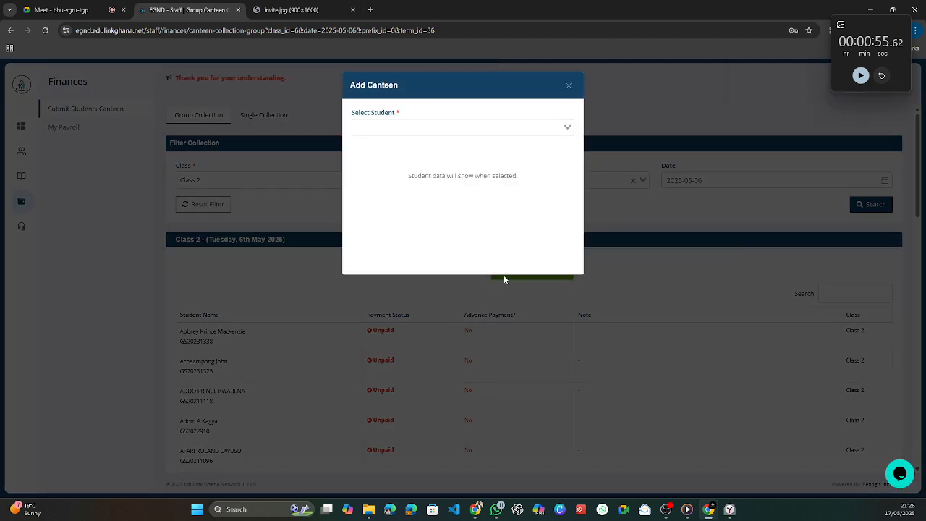
left_click(483, 126)
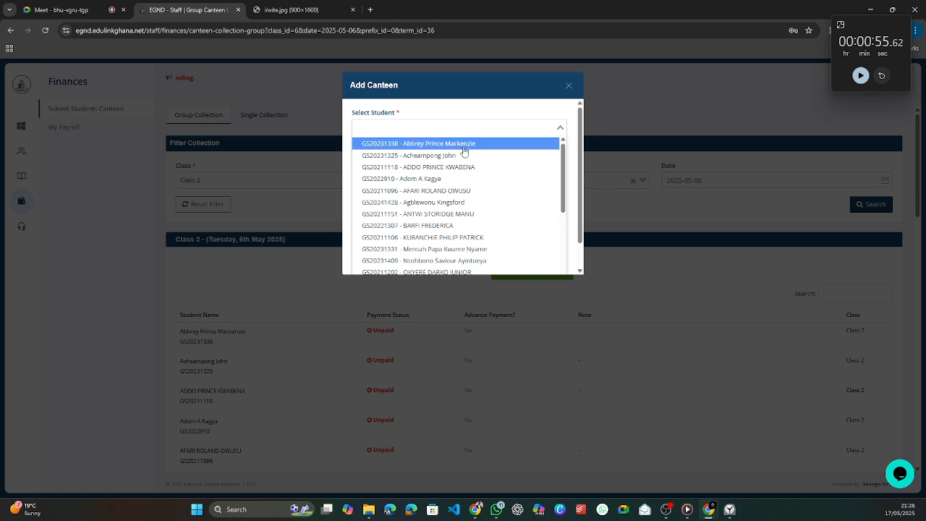
left_click(464, 150)
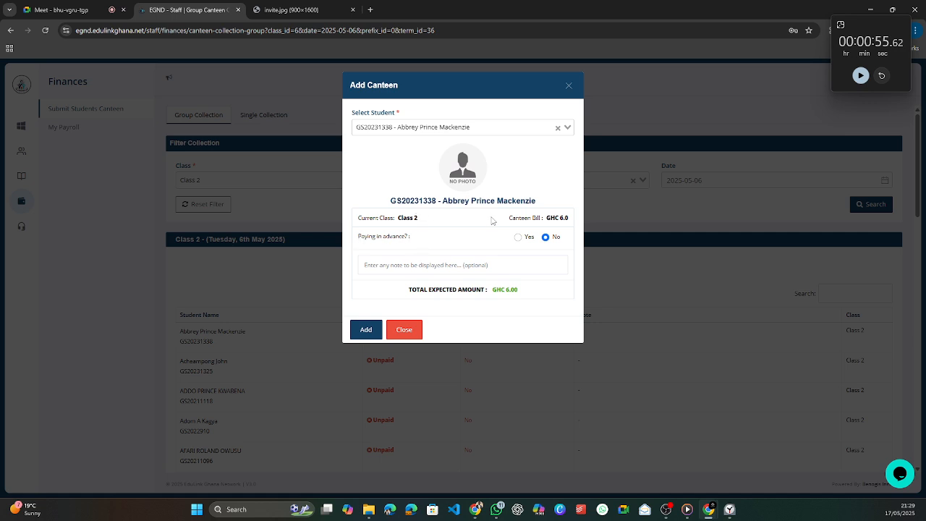
left_click(518, 237)
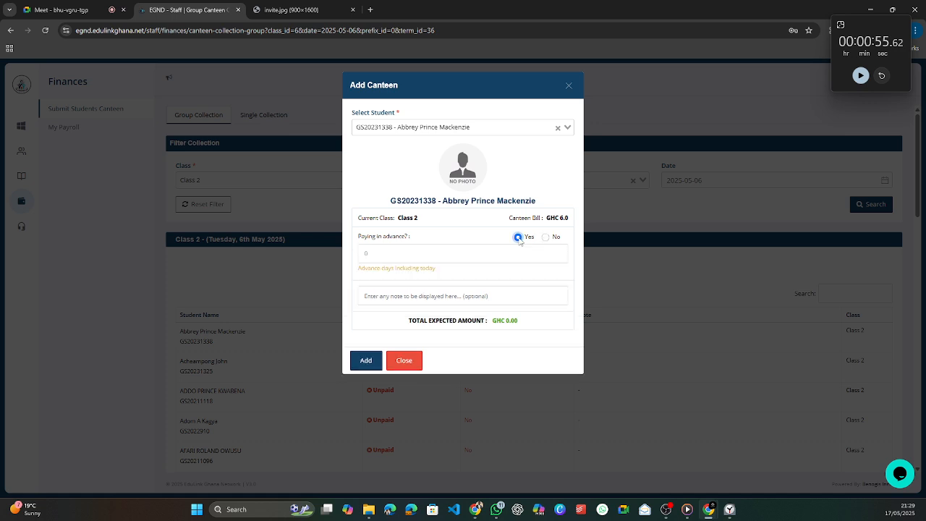
left_click(403, 249)
left_click(403, 250)
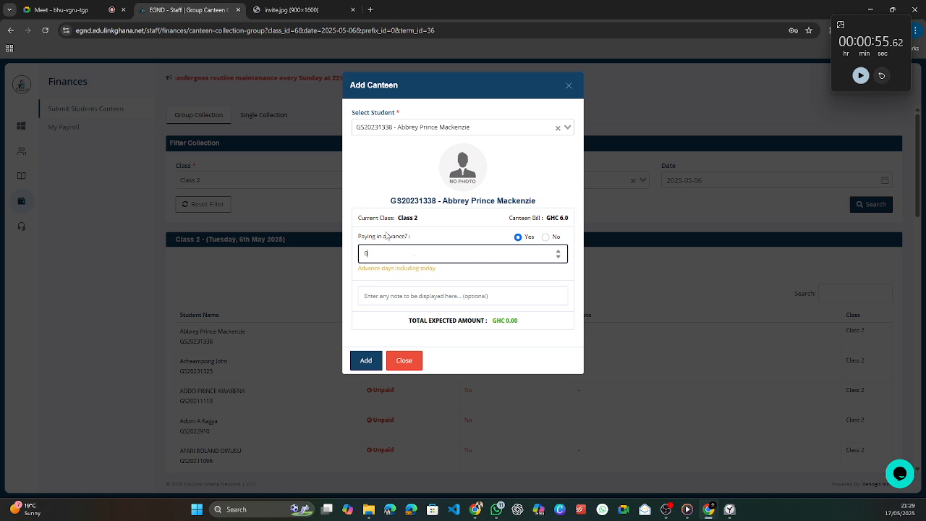
type("4")
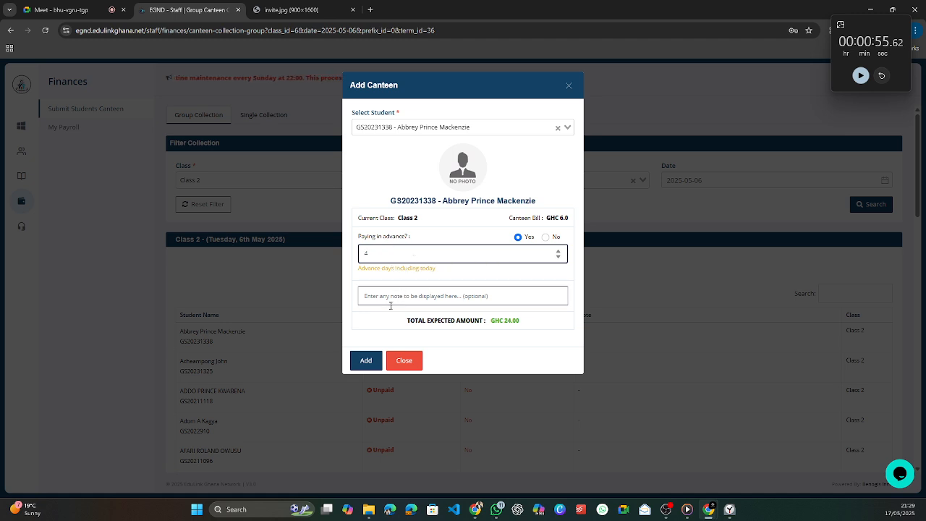
left_click(367, 360)
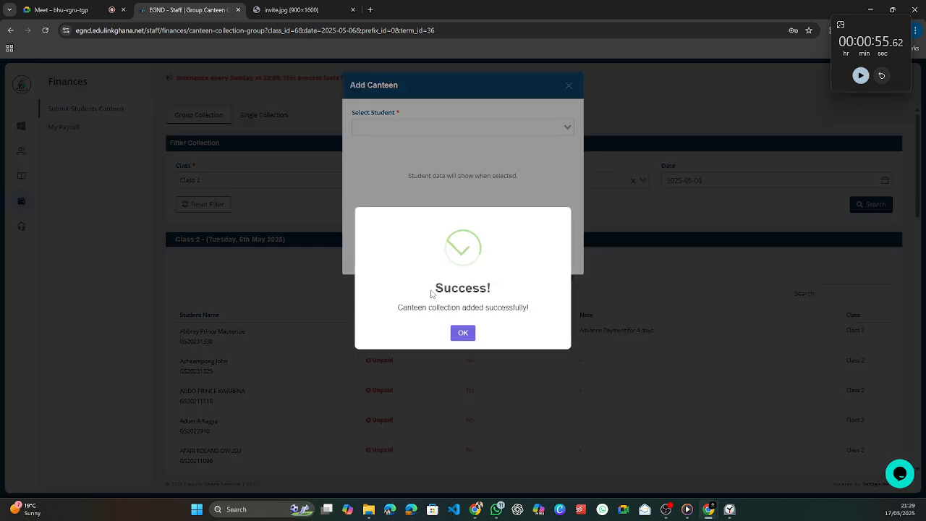
left_click(461, 334)
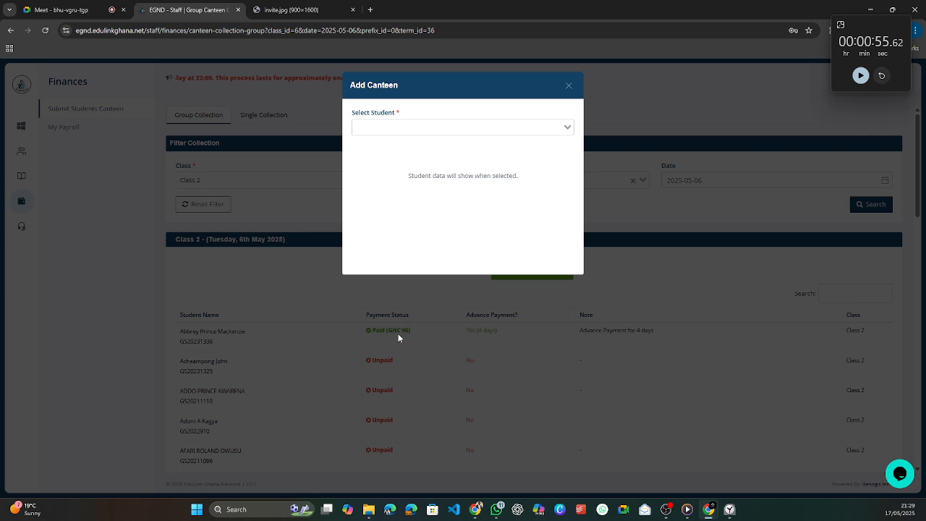
Step: Add one-day canteen collections without advance payment on 2025-05-06 for the second, third and fourth students in the Class 2 list
left_click(420, 127)
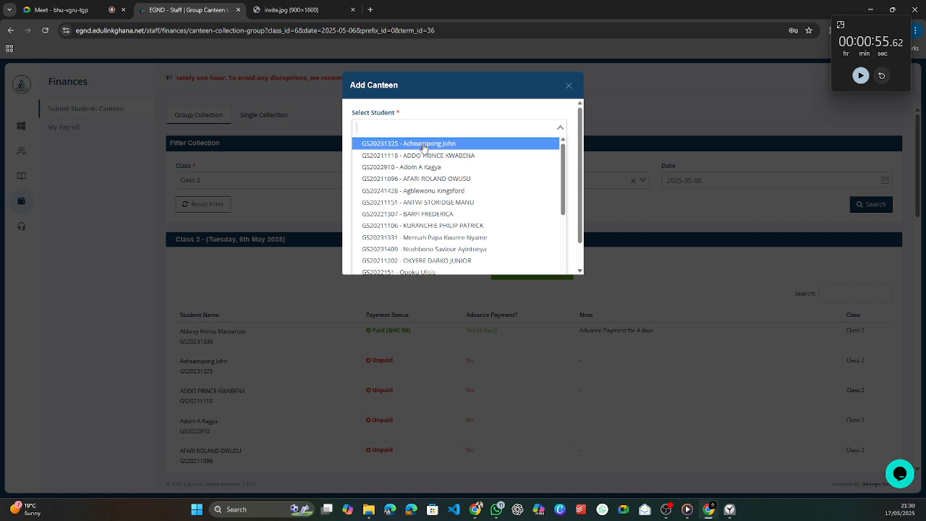
left_click(423, 147)
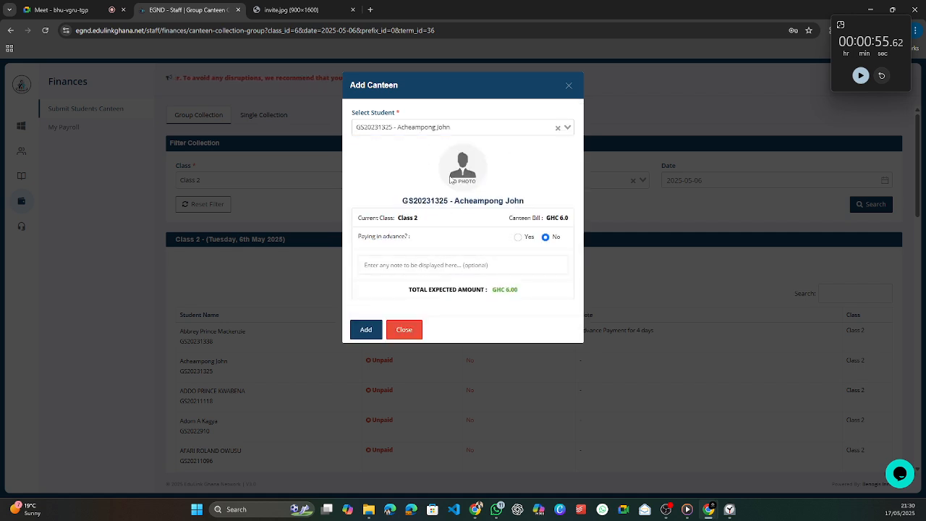
left_click(366, 331)
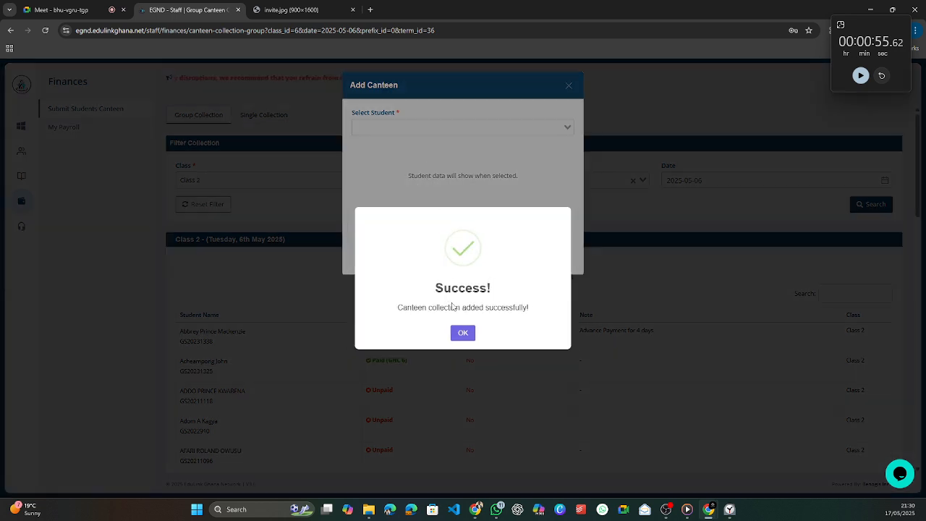
left_click(463, 333)
left_click(440, 128)
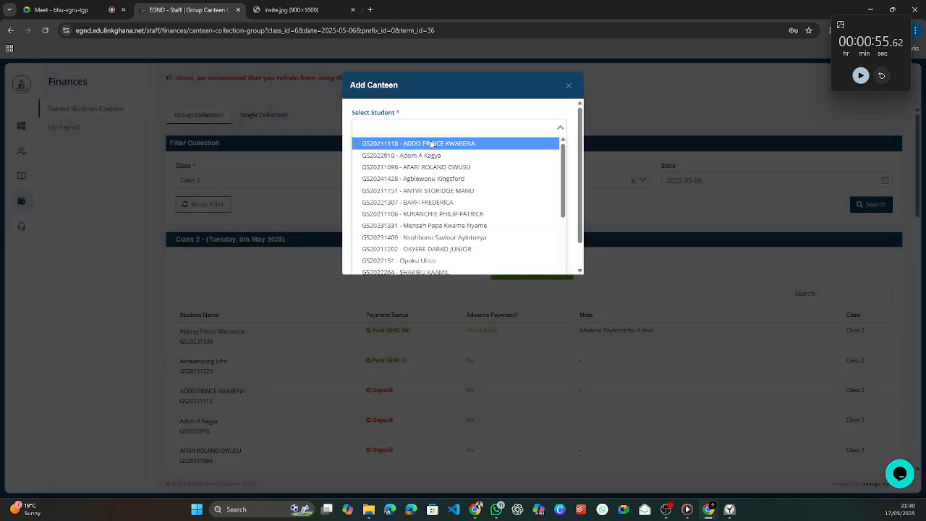
left_click(438, 143)
left_click(366, 330)
left_click(463, 331)
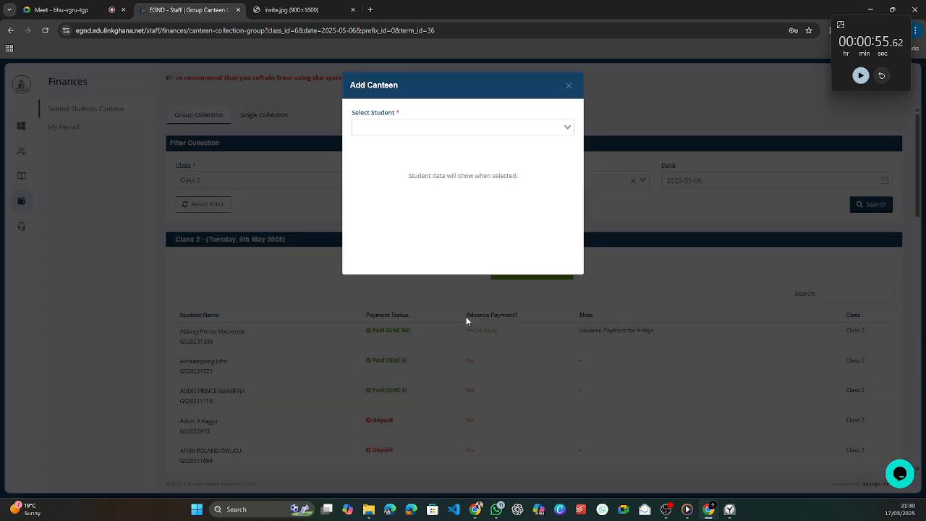
left_click(440, 130)
left_click(431, 144)
left_click(365, 331)
left_click(463, 333)
Step: Add a canteen collection for the fifth student in the Class 2 list, paying in advance for 4 days
left_click(434, 127)
left_click(427, 142)
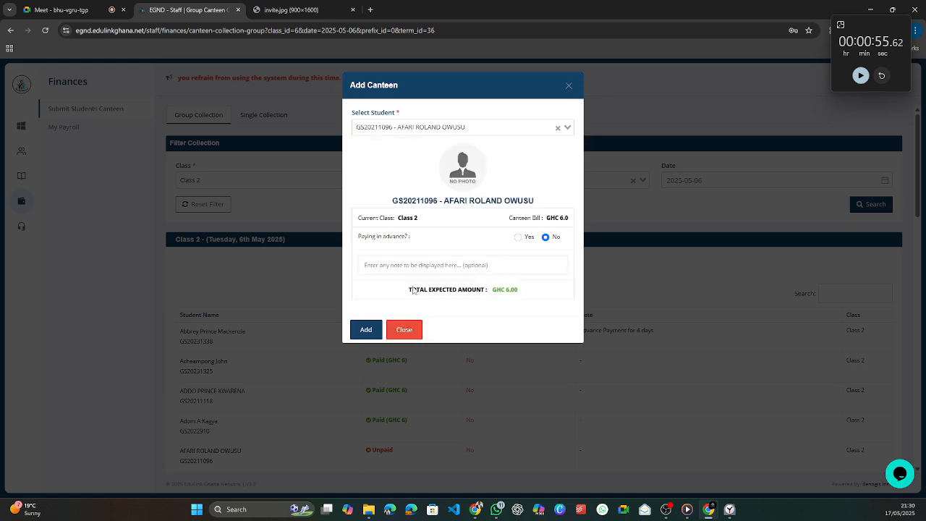
left_click(523, 237)
left_click(470, 251)
type("4")
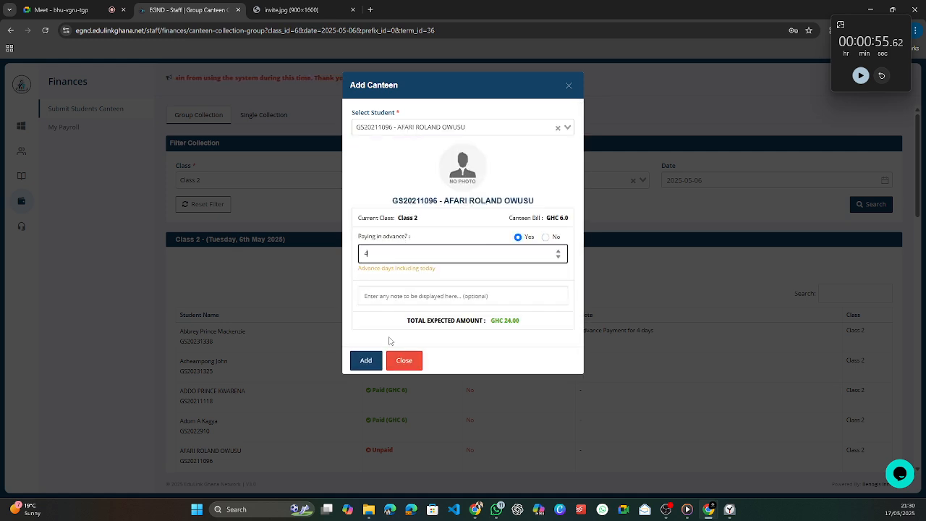
left_click(366, 360)
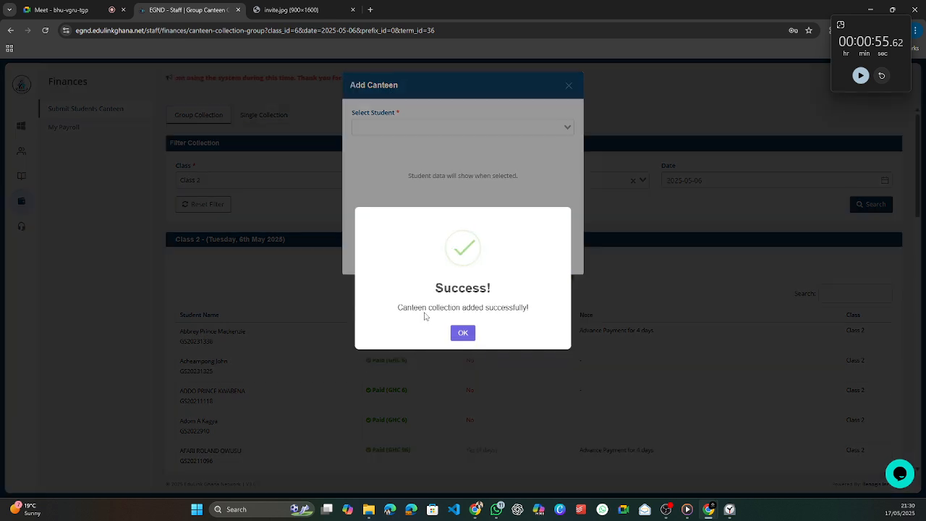
left_click(463, 332)
Step: Add a canteen collection for the sixth student in the list with 4 advance days, checking the total expected amount before and after
left_click(445, 127)
left_click(445, 142)
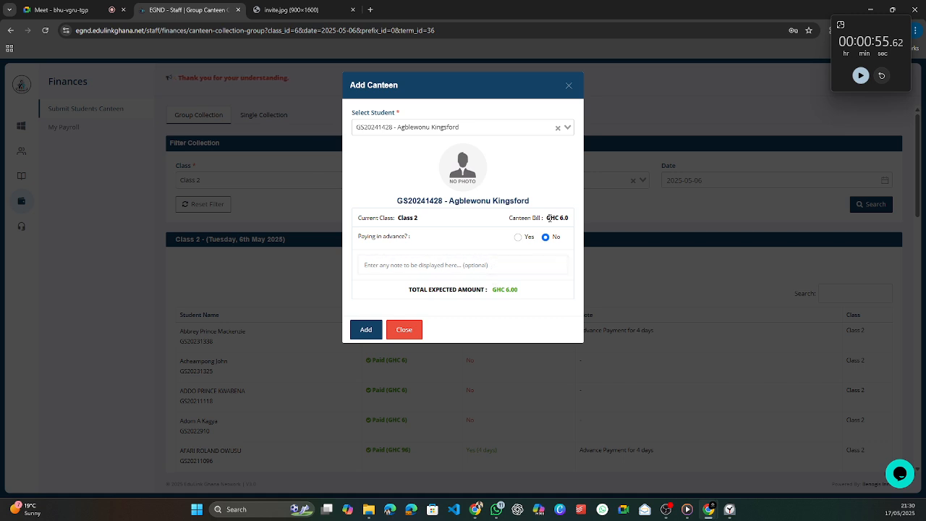
left_click_drag(493, 289, 529, 296)
left_click(528, 296)
left_click(518, 237)
left_click(504, 255)
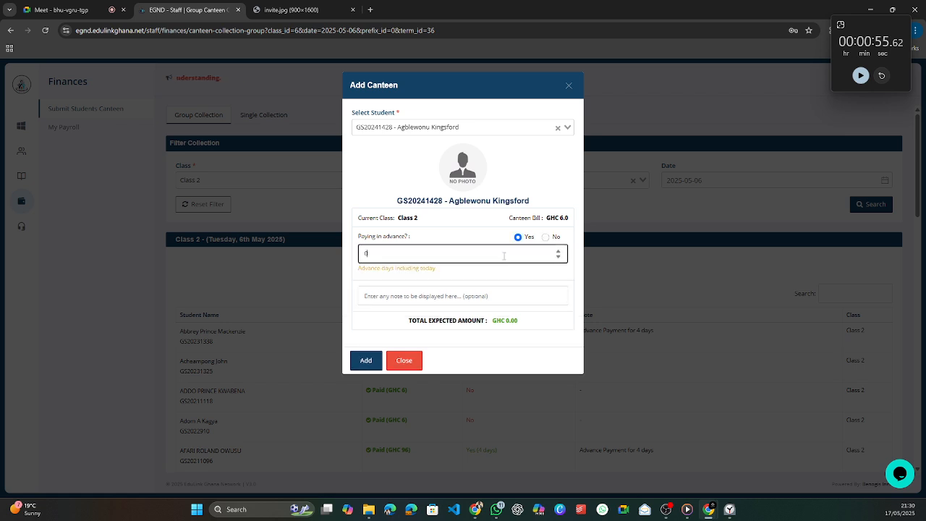
type("4")
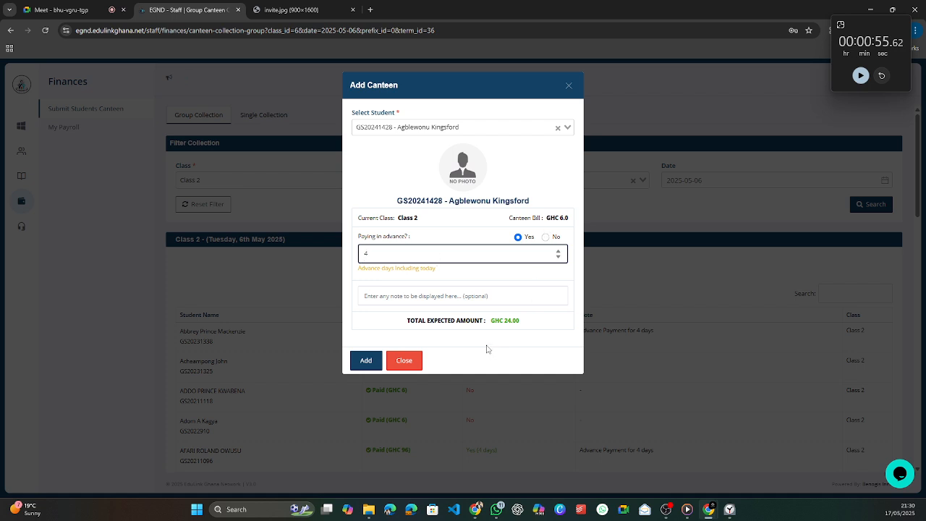
left_click_drag(490, 320, 537, 324)
left_click(525, 324)
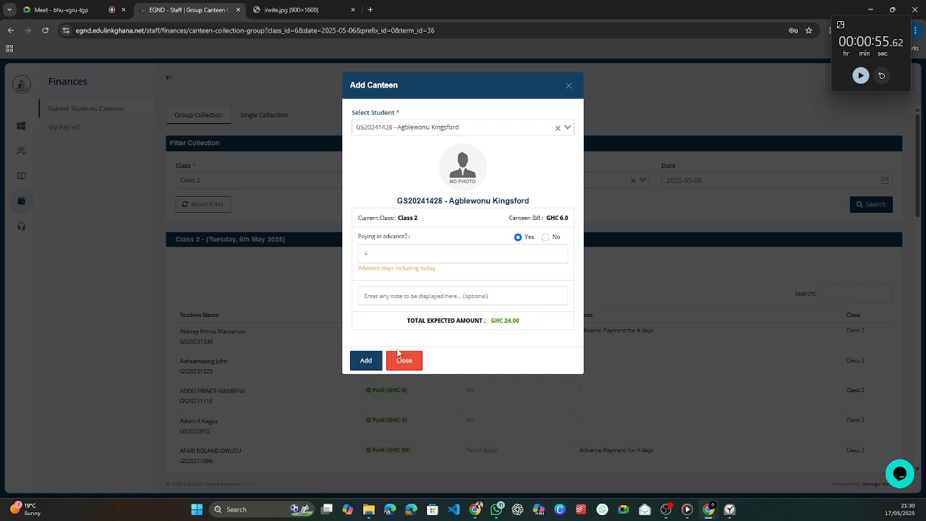
left_click(366, 360)
left_click(474, 333)
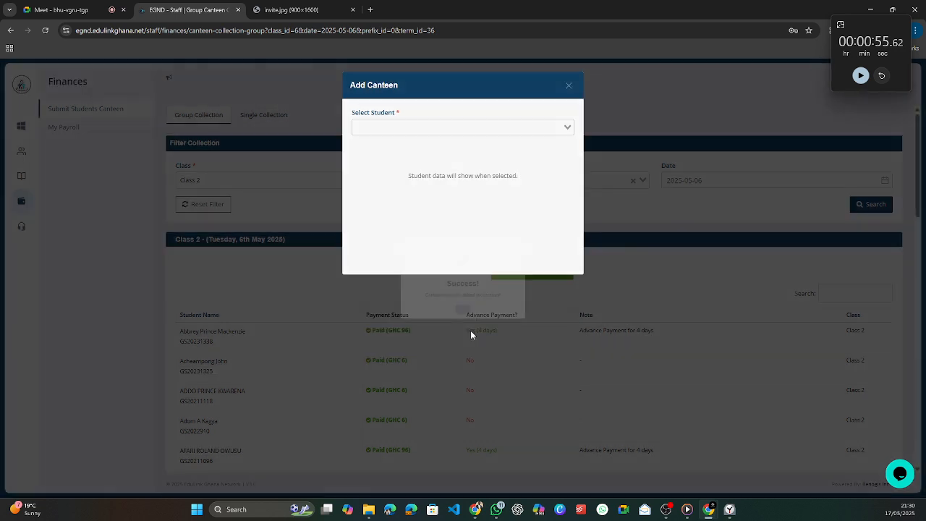
Step: Add a one-day canteen collection without advance payment for the seventh student in the list and close the Add Canteen form
left_click(504, 130)
left_click(498, 143)
left_click(362, 329)
left_click(465, 333)
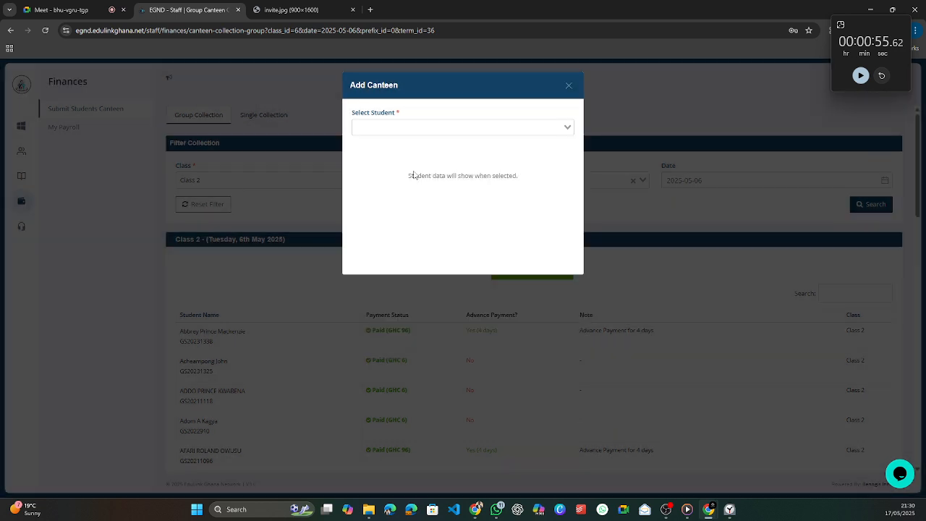
left_click(436, 130)
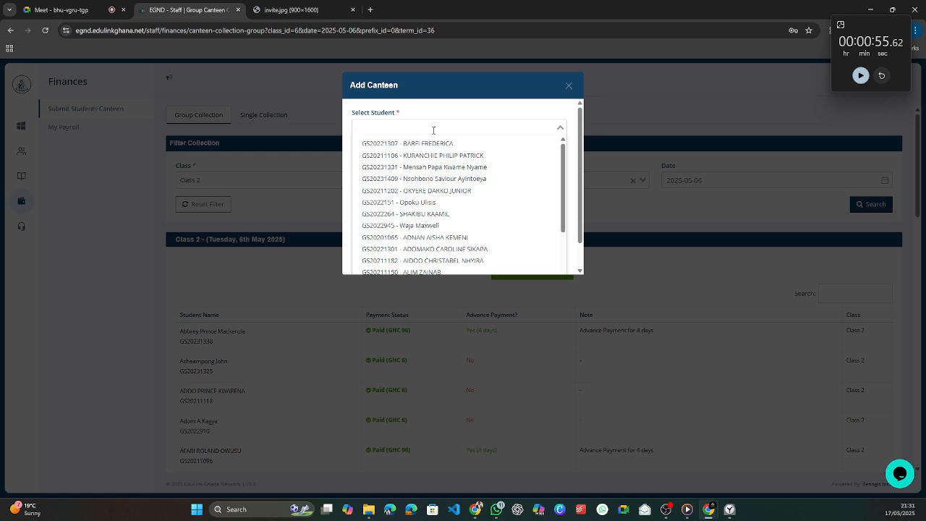
left_click(569, 86)
Step: Add a one-day canteen collection without advance payment for the fourteenth student in the Class 2 list and close the form
scroll(340, 314, "down", 10)
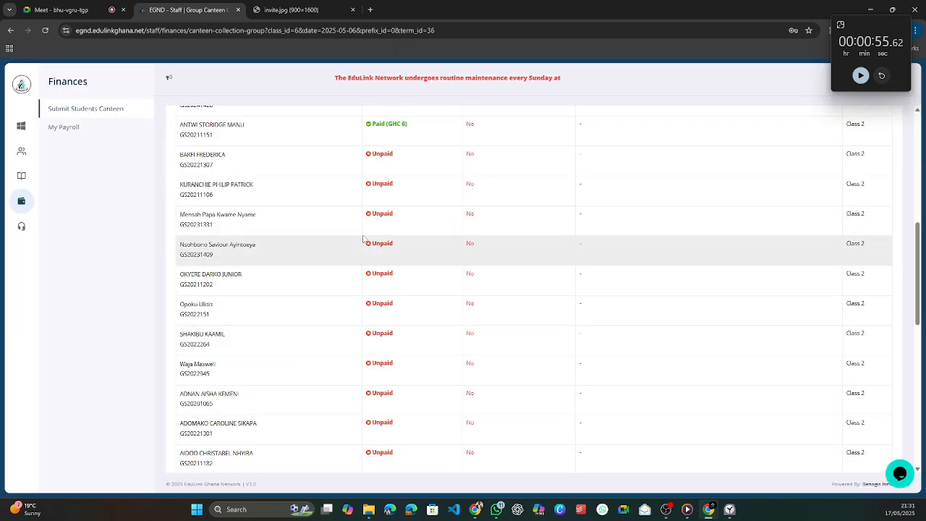
scroll(390, 332, "up", 3)
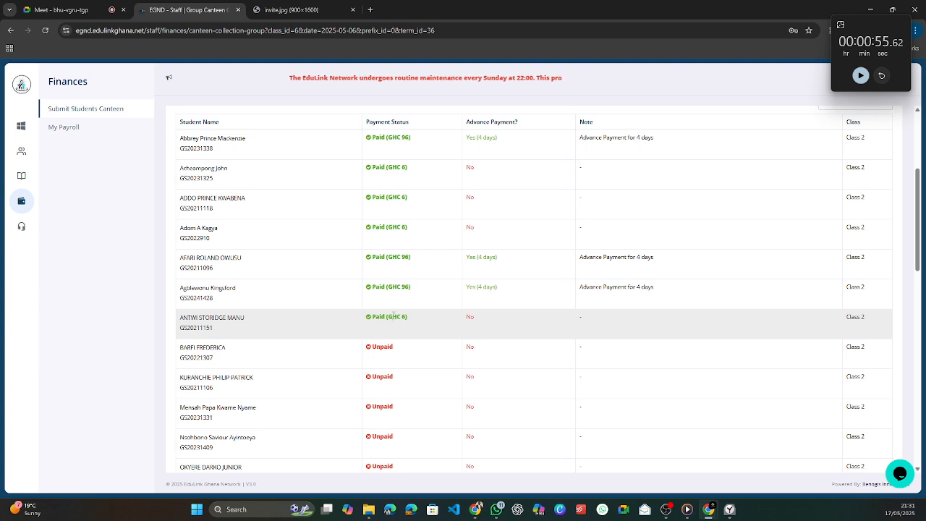
scroll(394, 325, "up", 1)
scroll(397, 324, "up", 1)
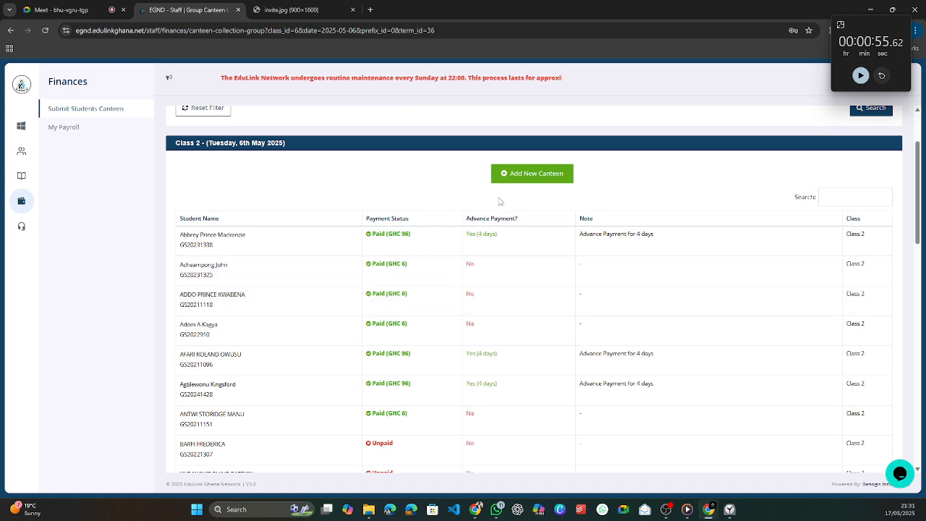
left_click(519, 177)
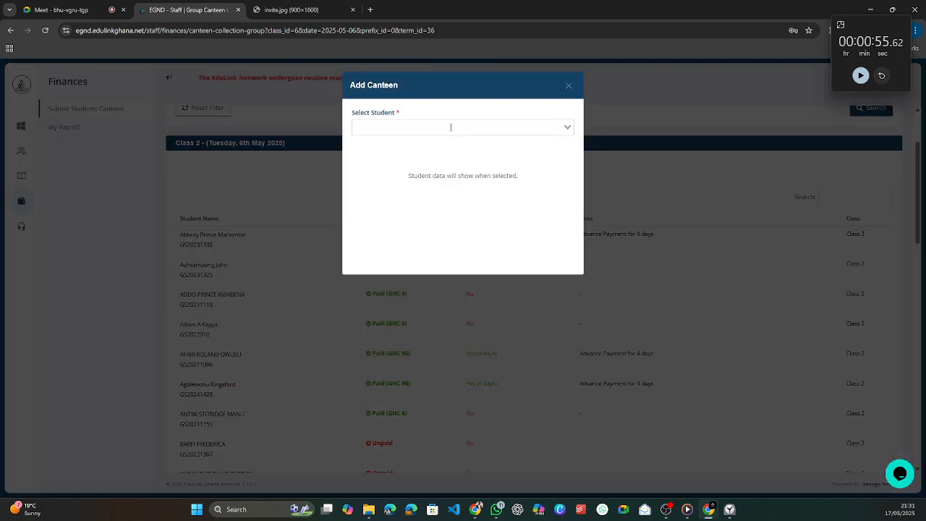
left_click(450, 127)
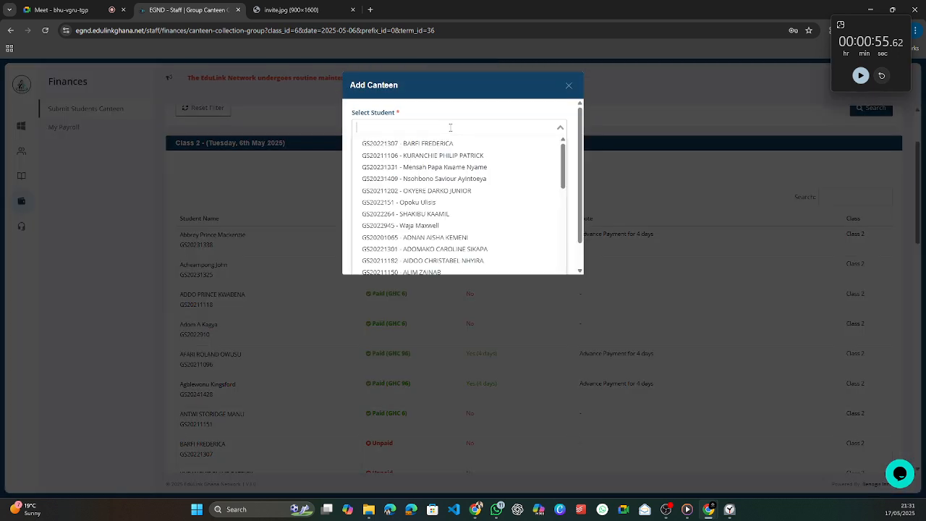
left_click(417, 211)
left_click(367, 329)
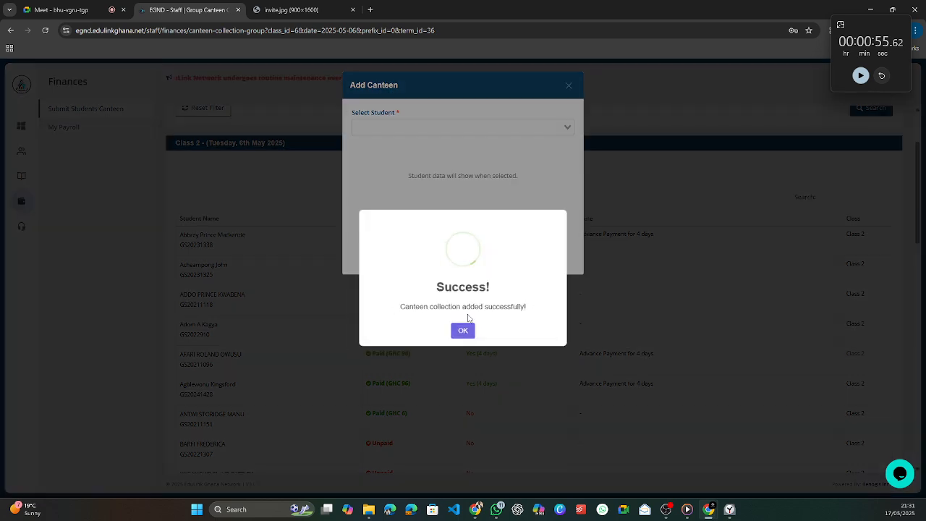
left_click(462, 333)
left_click(565, 88)
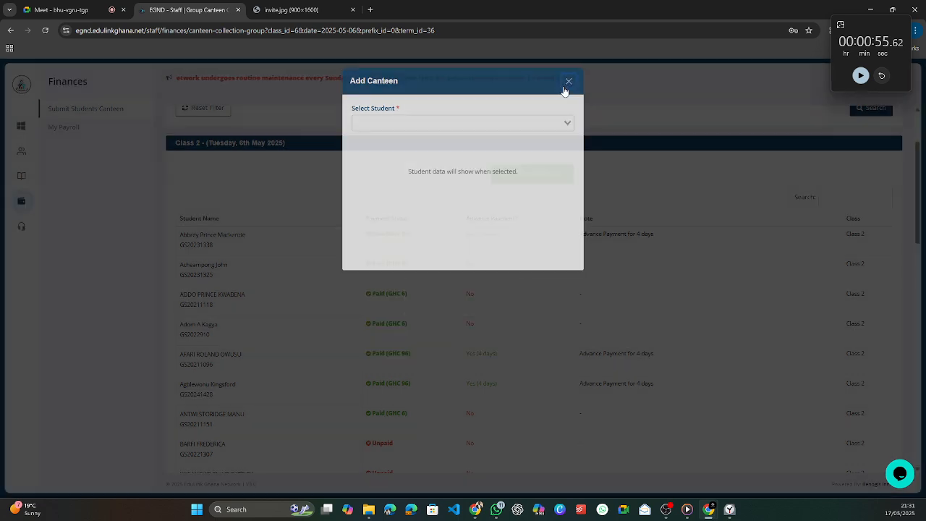
Step: Submit the Class 2 canteen collection for 2025-05-06, checking the total students, amount and unpaid students in the summary before confirming
scroll(403, 318, "down", 5)
scroll(394, 239, "up", 2)
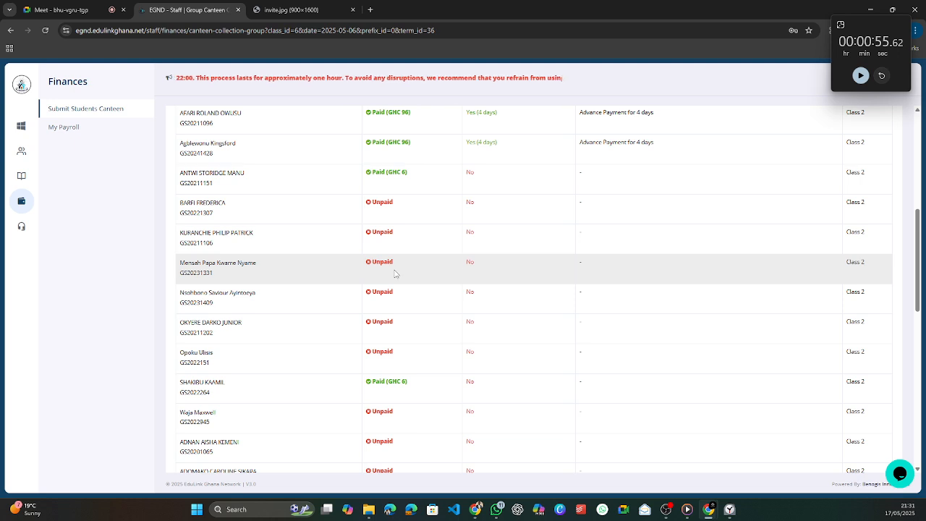
scroll(399, 275, "down", 9)
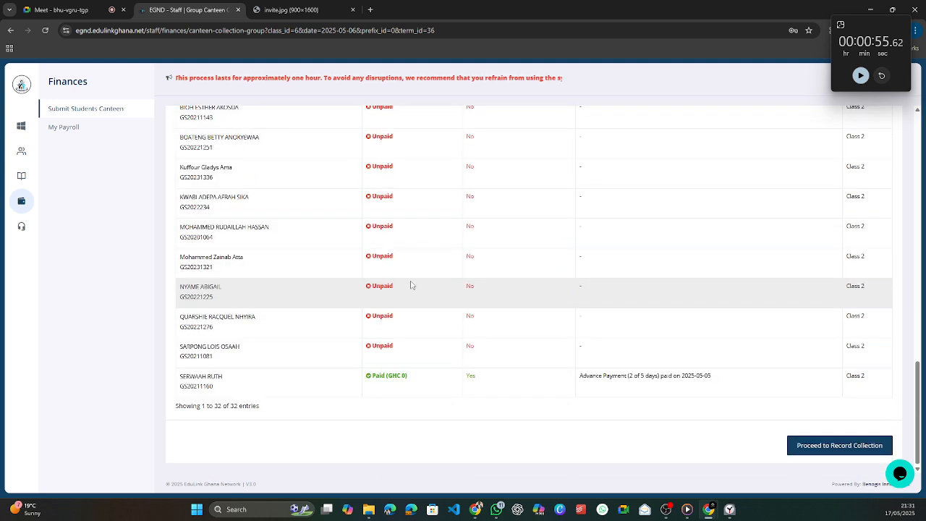
left_click(803, 449)
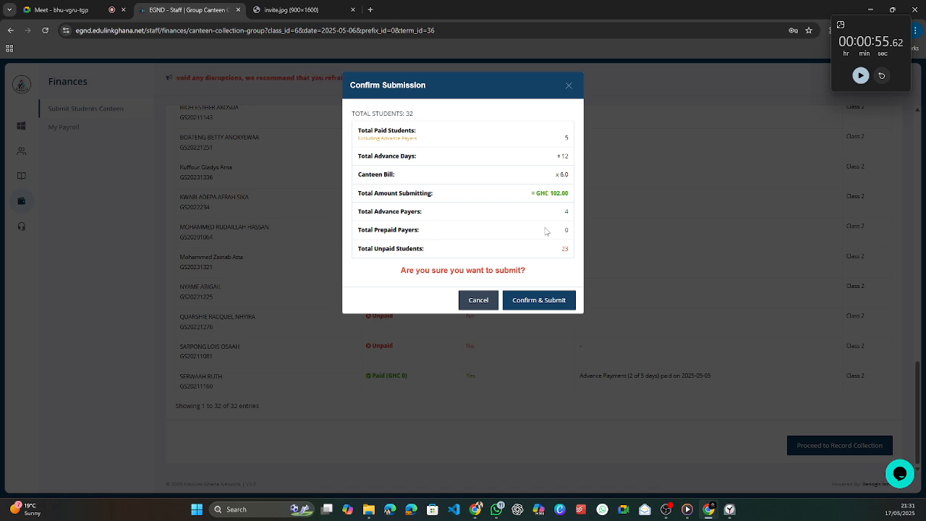
left_click_drag(403, 114, 416, 118)
left_click(420, 113)
left_click_drag(551, 193, 531, 193)
double_click(568, 191)
left_click(566, 193)
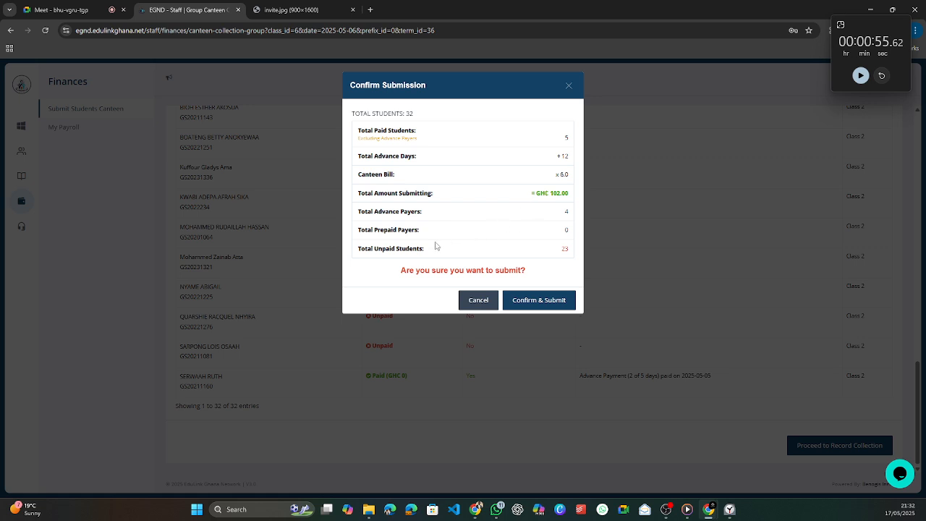
double_click(383, 250)
left_click(463, 251)
left_click(537, 299)
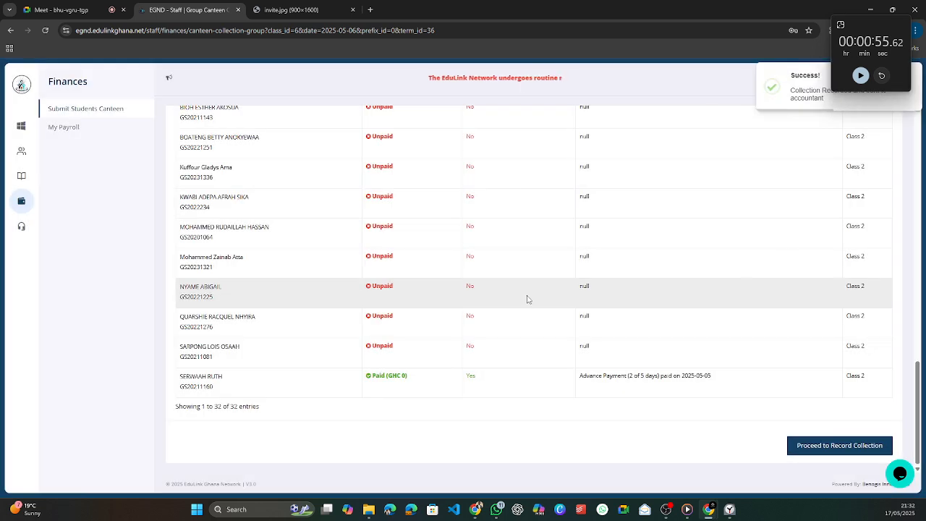
Step: Read the notice above the submitted 2025-05-06 canteen collection about making further changes
right_click(528, 298)
left_click(527, 405)
scroll(550, 391, "up", 10)
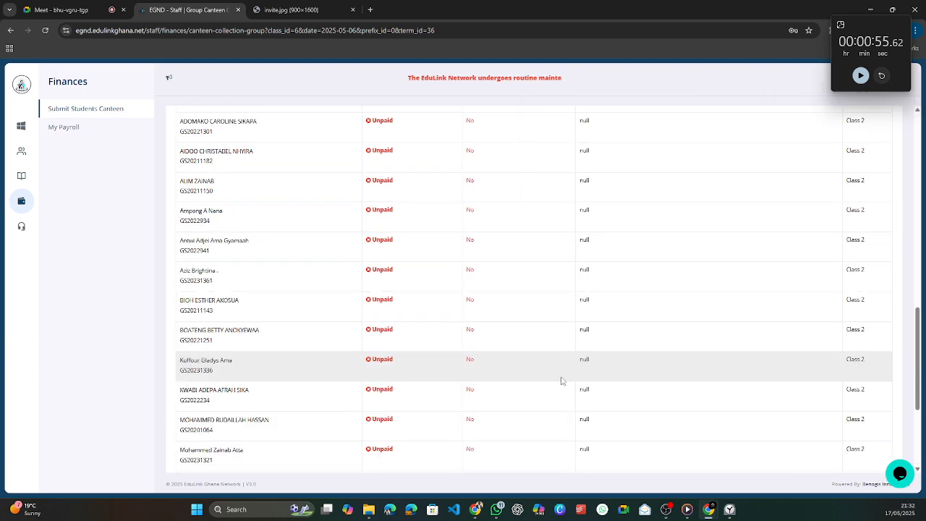
scroll(570, 381, "up", 2)
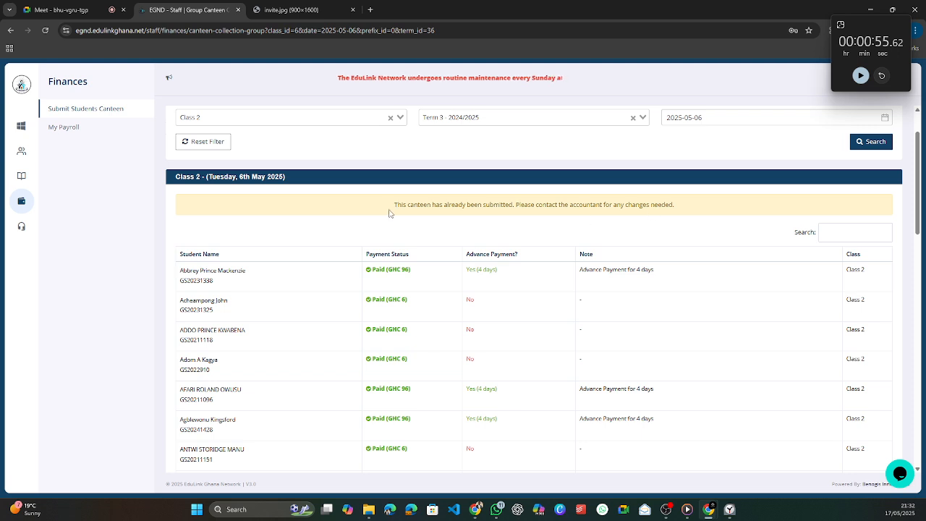
left_click_drag(394, 205, 495, 205)
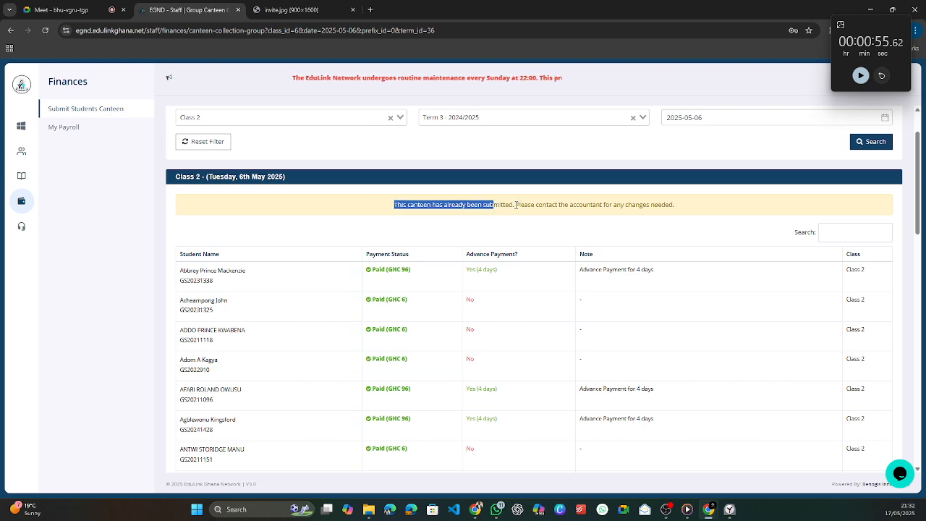
left_click(516, 205)
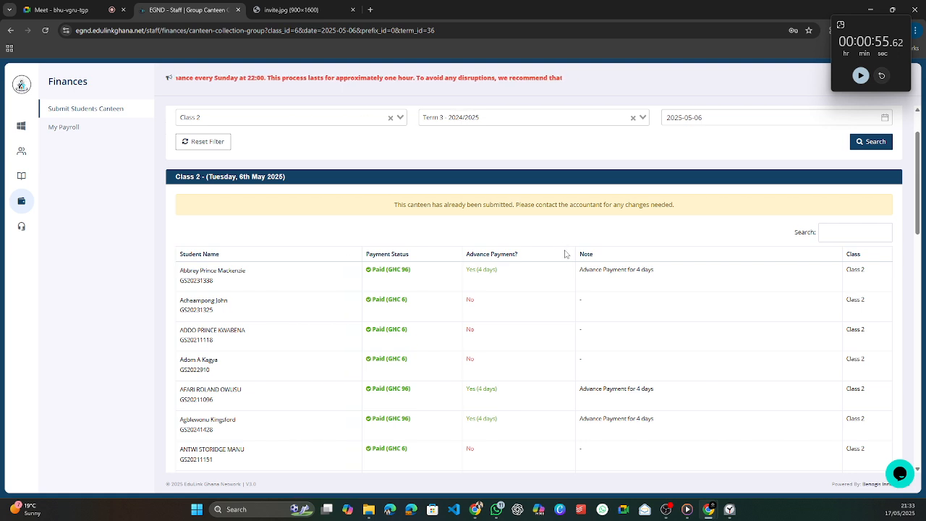
Step: Reopen the submission summary of the recorded 2025-05-06 collection, review its totals and close it
scroll(568, 257, "down", 3)
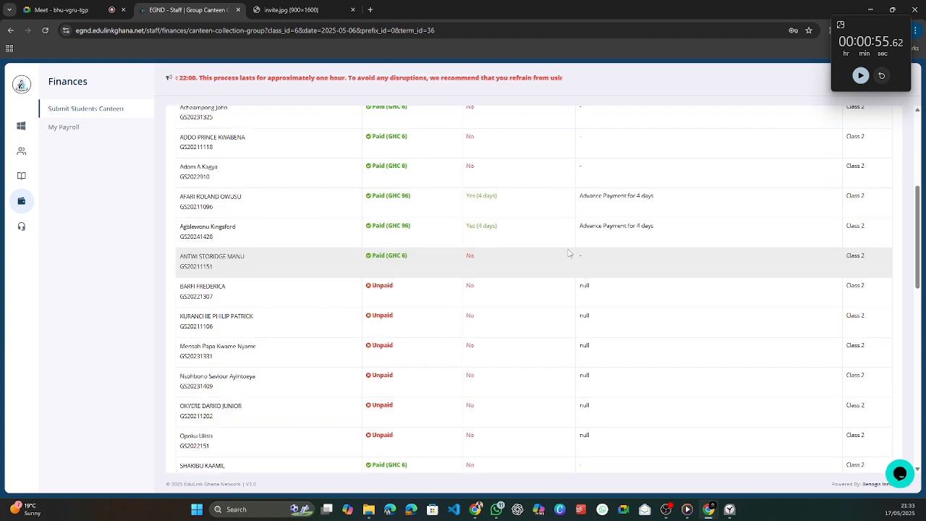
scroll(568, 255, "down", 5)
scroll(673, 309, "down", 5)
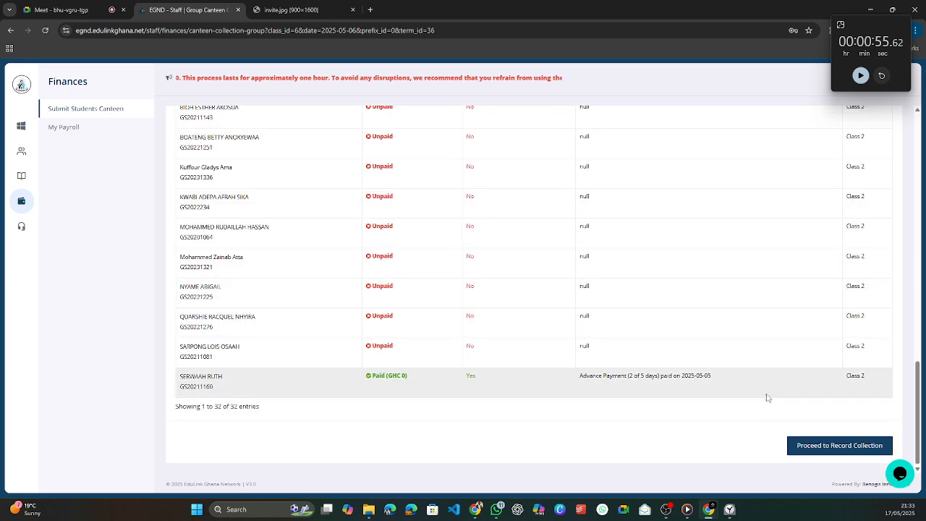
left_click(821, 443)
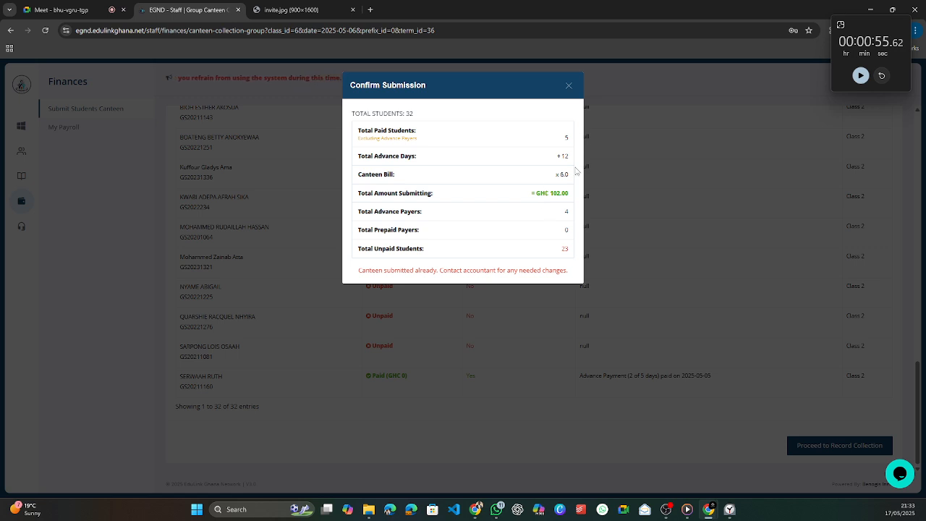
left_click(568, 86)
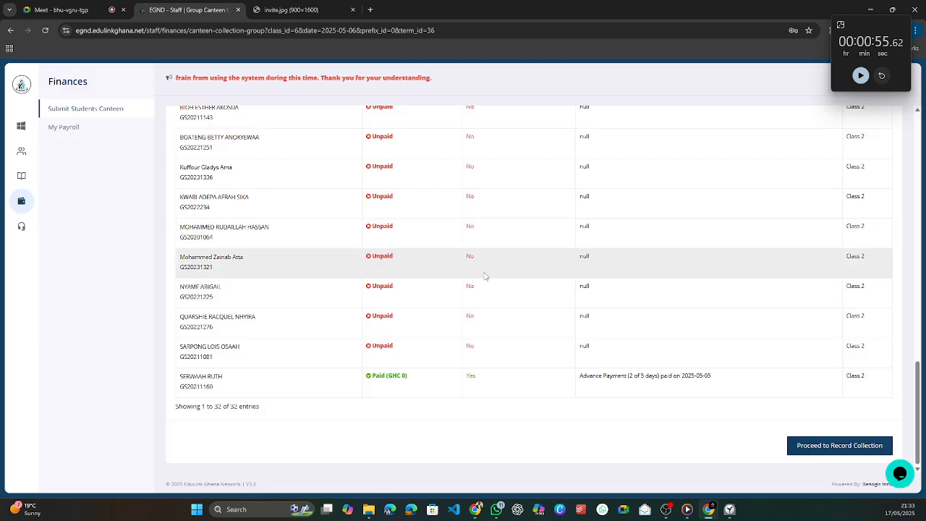
Step: Load the Class 2 canteen collection for 2025-05-07 and check the first student's advance payment status
scroll(483, 272, "up", 10)
scroll(480, 274, "up", 8)
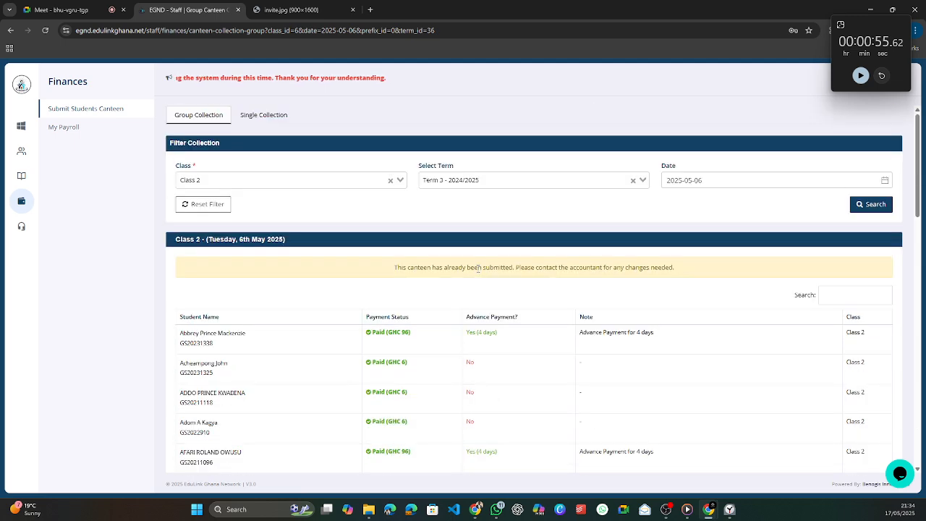
left_click(694, 181)
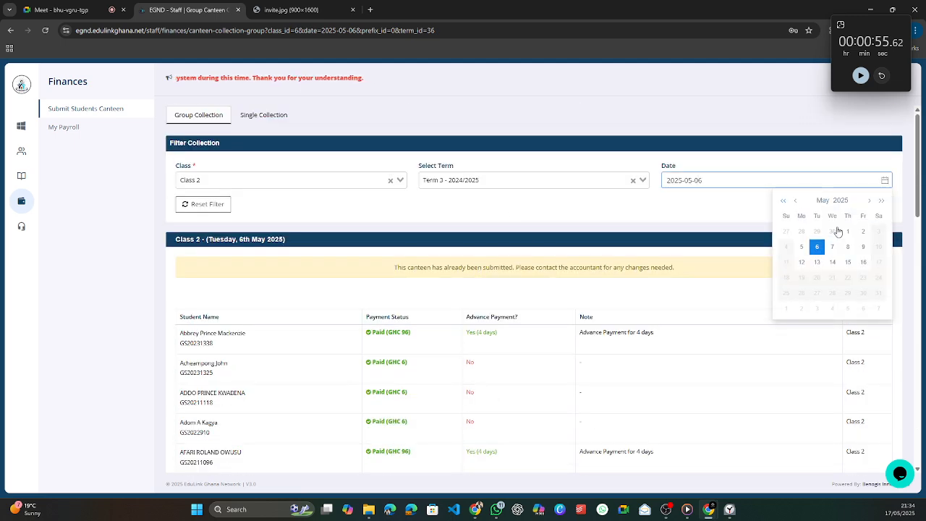
left_click(834, 248)
left_click(870, 207)
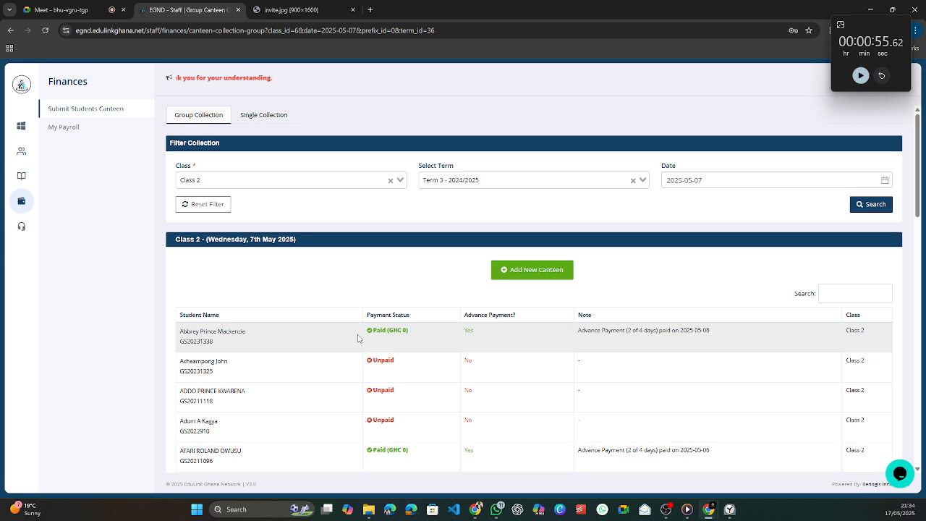
left_click_drag(369, 331, 406, 331)
left_click(419, 332)
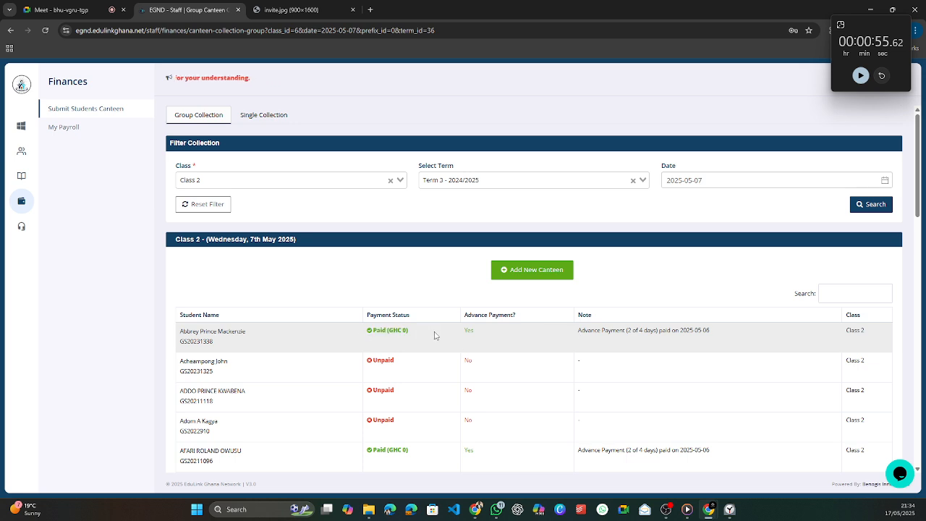
Step: Open a new canteen entry for 2025-05-07, look through the selectable students and close the form without adding anyone
left_click(535, 270)
left_click(478, 134)
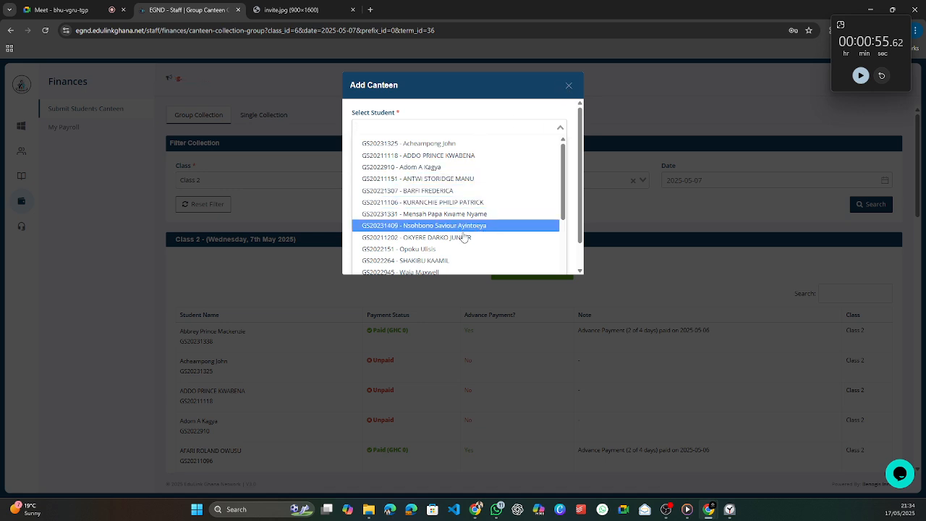
scroll(463, 230, "down", 3)
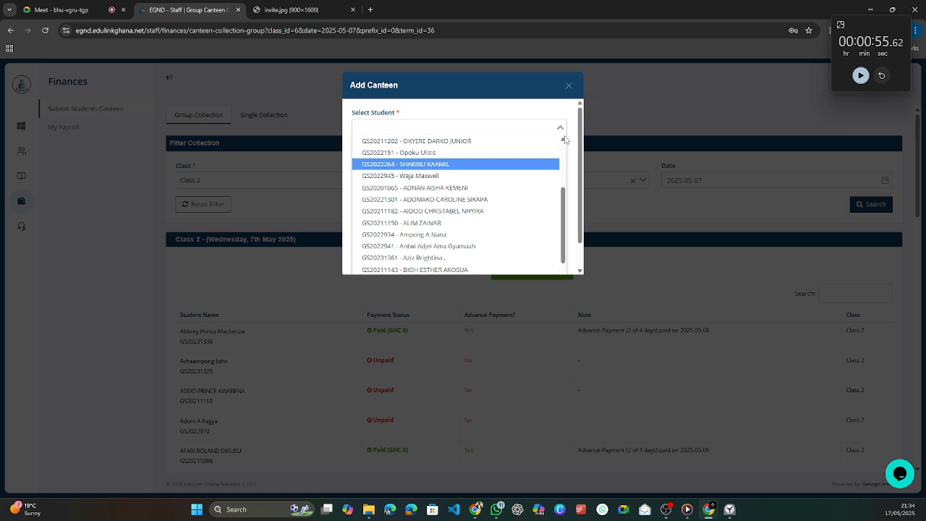
left_click(570, 87)
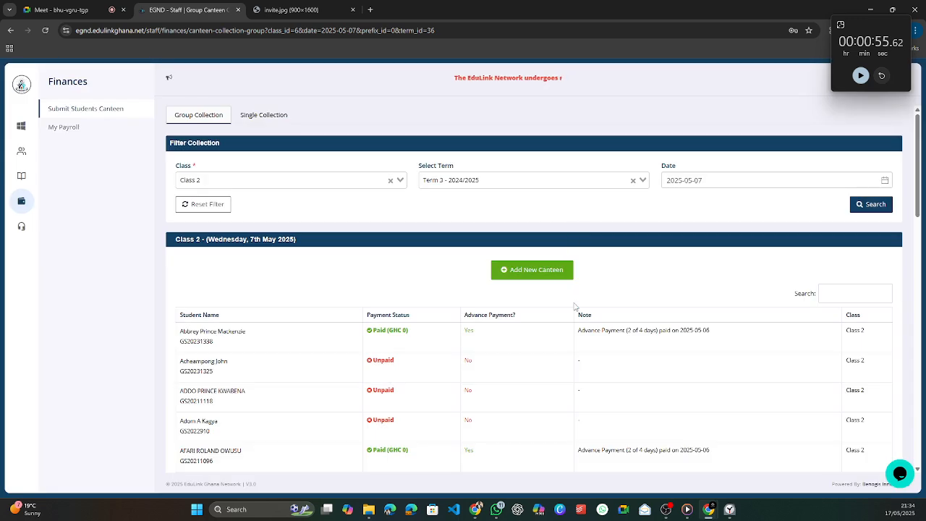
Step: Review every Class 2 student's payment status and advance payment note in the 2025-05-07 canteen list
scroll(574, 311, "down", 1)
scroll(575, 322, "down", 1)
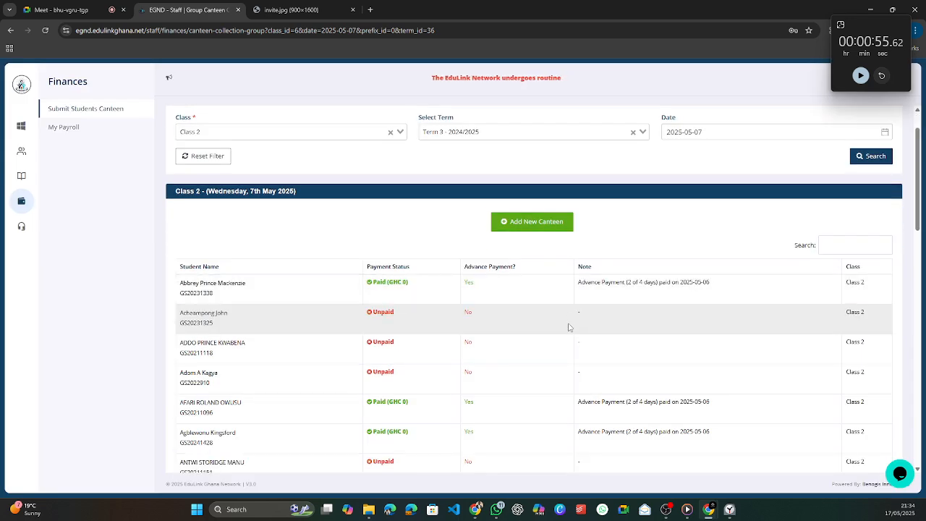
scroll(569, 327, "down", 10)
scroll(564, 312, "down", 3)
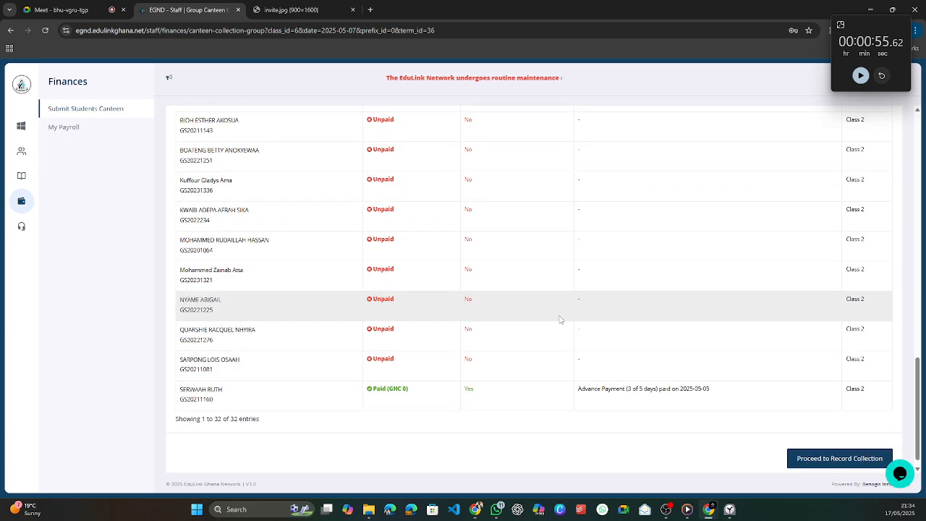
scroll(559, 319, "up", 12)
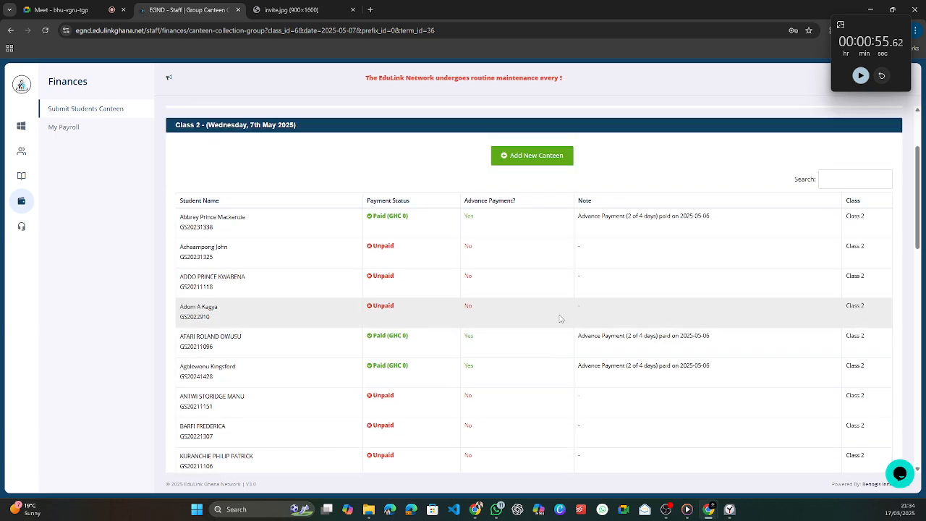
scroll(563, 313, "up", 2)
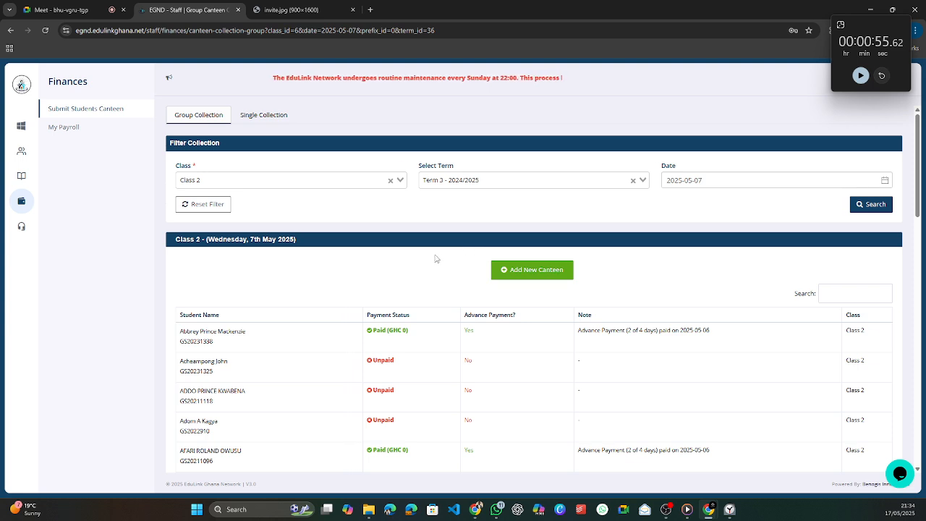
Step: Look up the first listed student's single canteen collection for Term 3 - 2024/2025 on 2025-05-05 and read the payment status
left_click(256, 122)
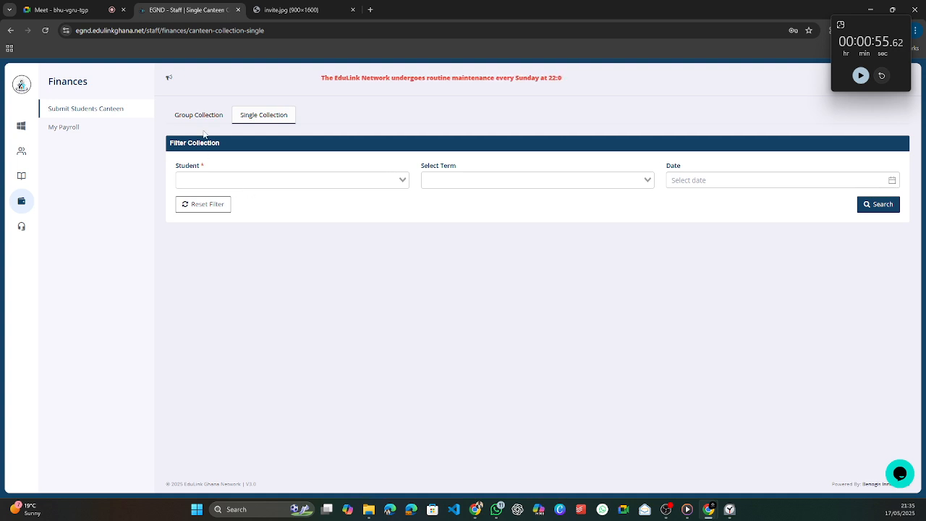
left_click(214, 181)
left_click(238, 199)
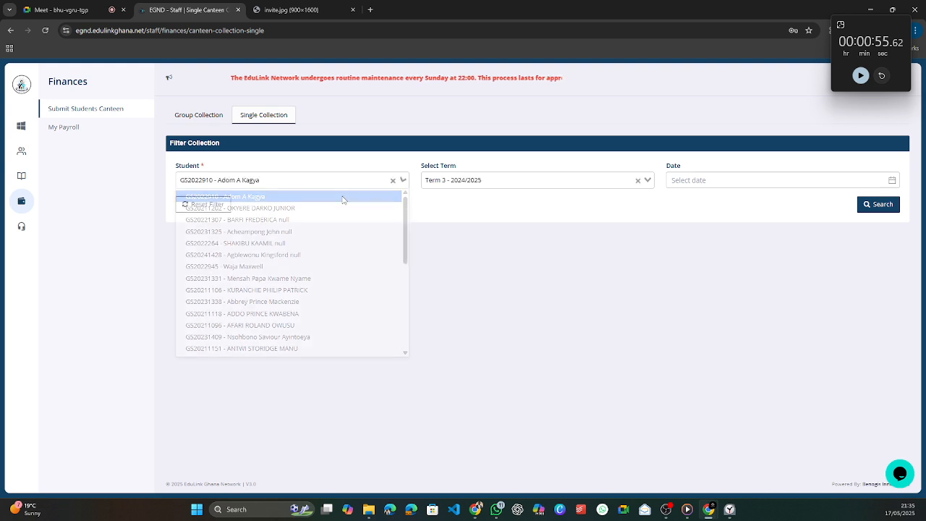
left_click(738, 183)
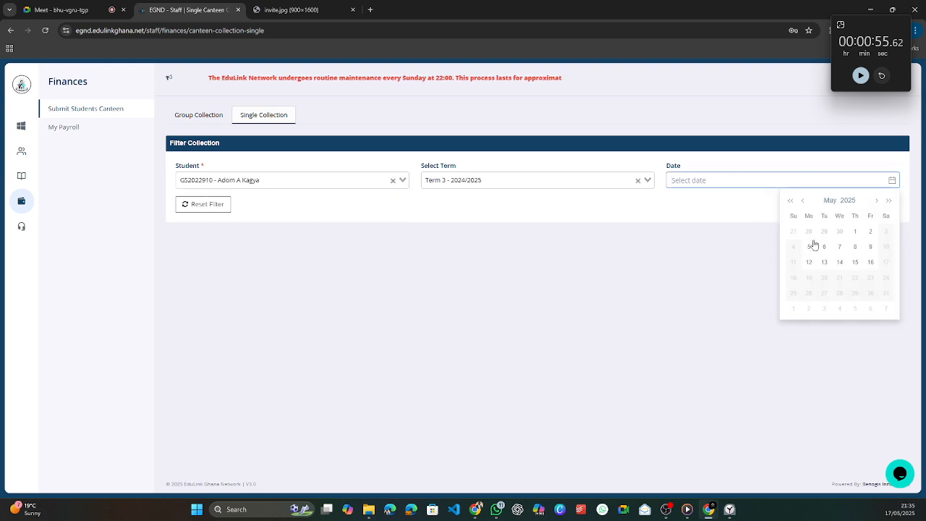
left_click(814, 245)
left_click(878, 205)
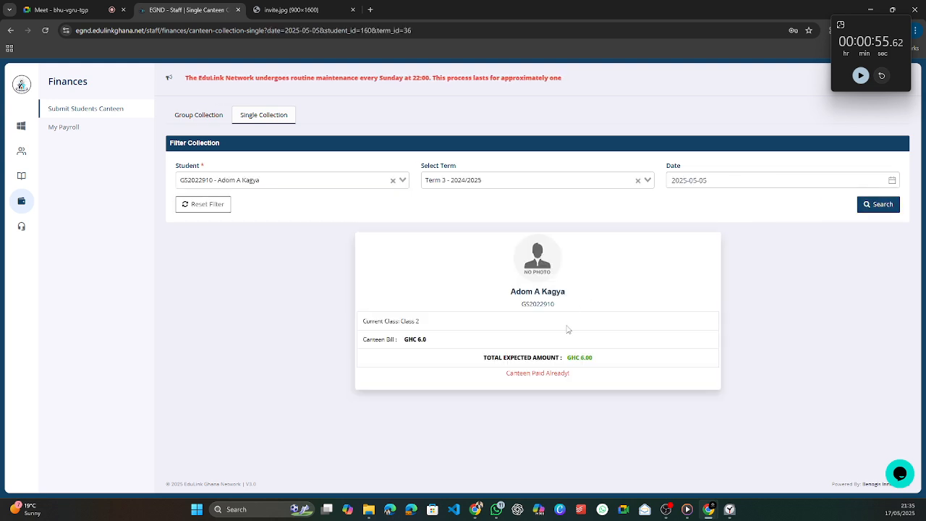
left_click_drag(505, 379, 584, 371)
left_click(496, 334)
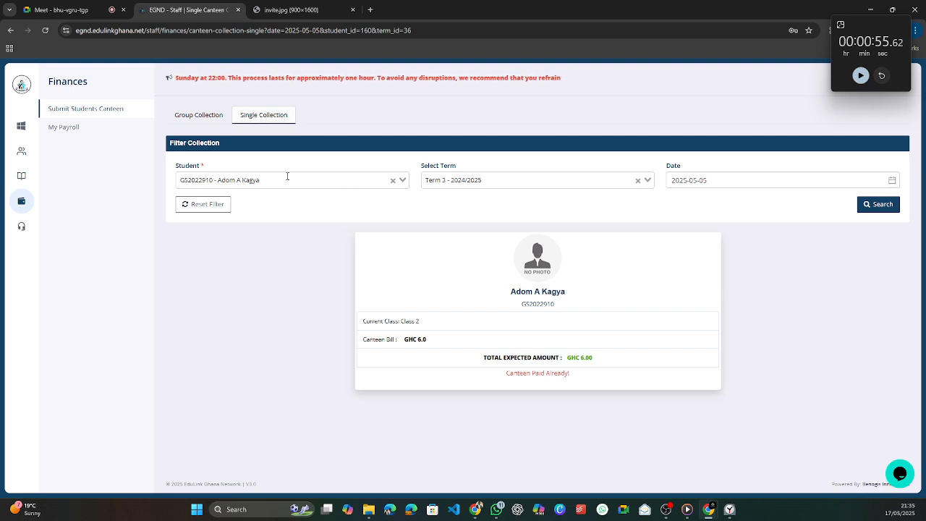
Step: Return to the group canteen collection, switch to the Google Meet call and look through the participants
left_click(187, 115)
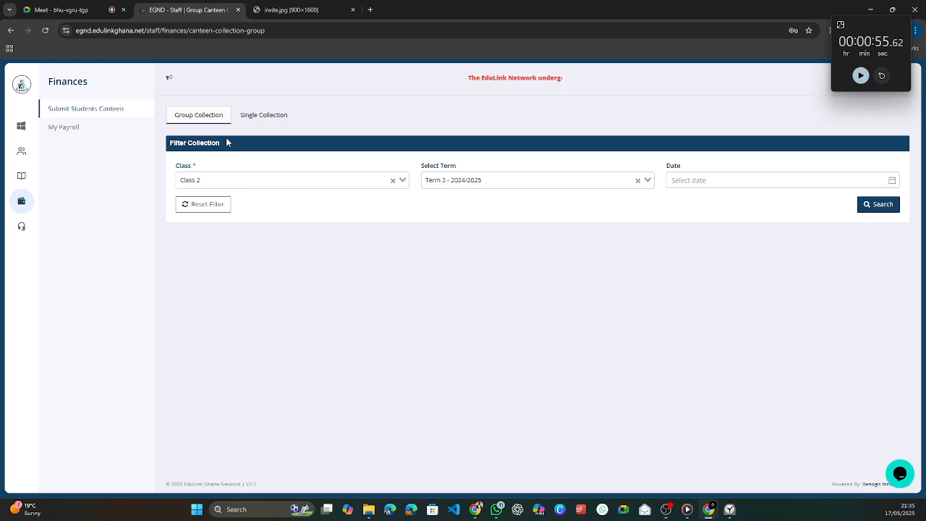
left_click(95, 14)
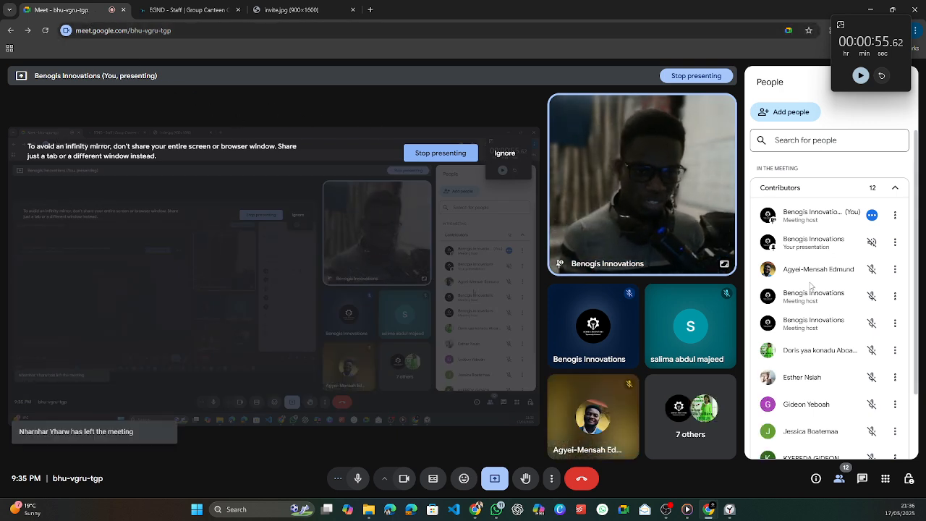
scroll(829, 254, "down", 1)
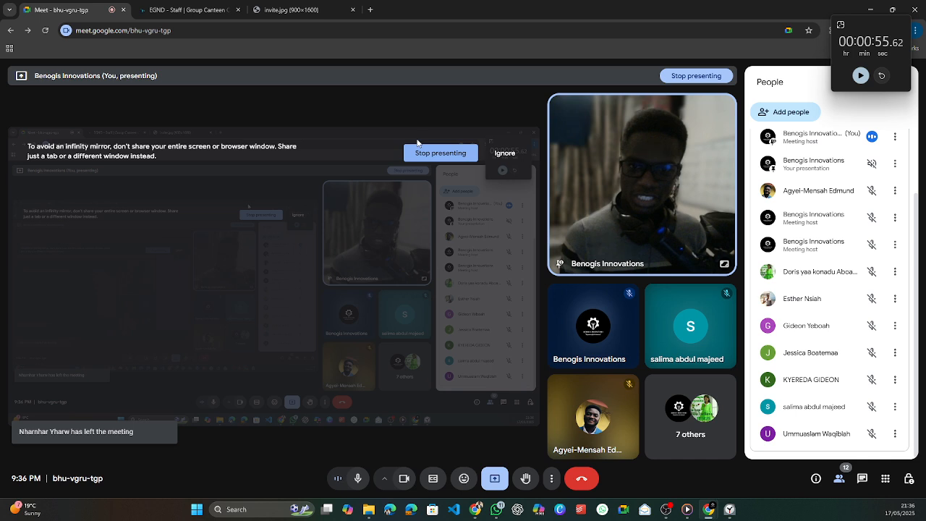
mouse_move(560, 414)
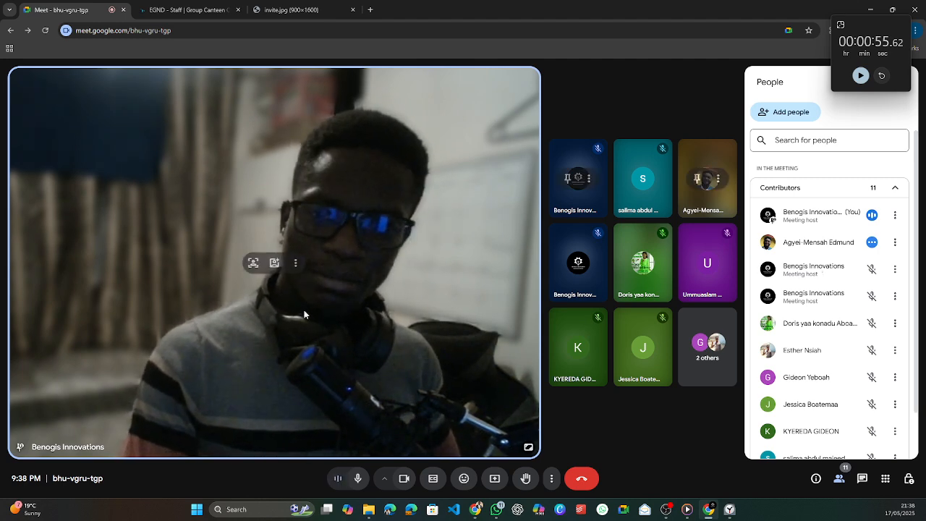
Step: Present the entire Screen 2 to the meeting participants
left_click(494, 479)
left_click(458, 87)
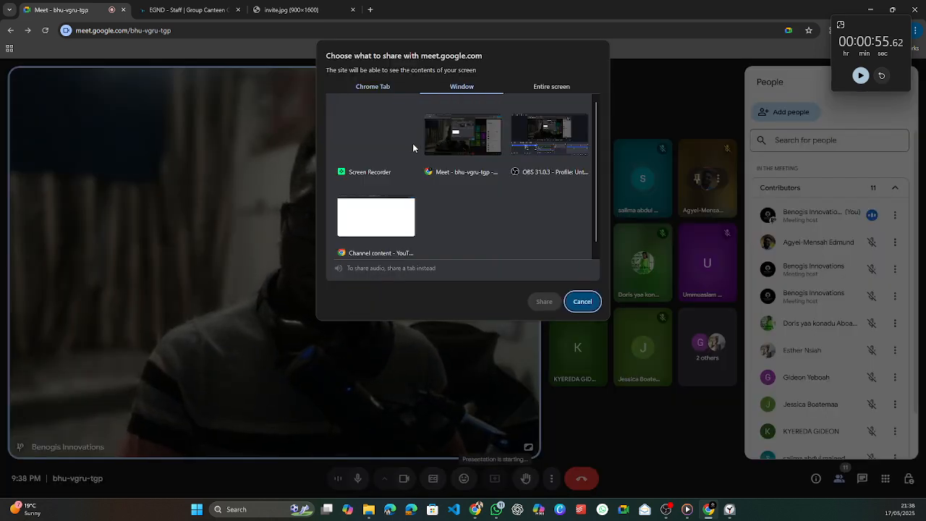
left_click(540, 87)
left_click(535, 170)
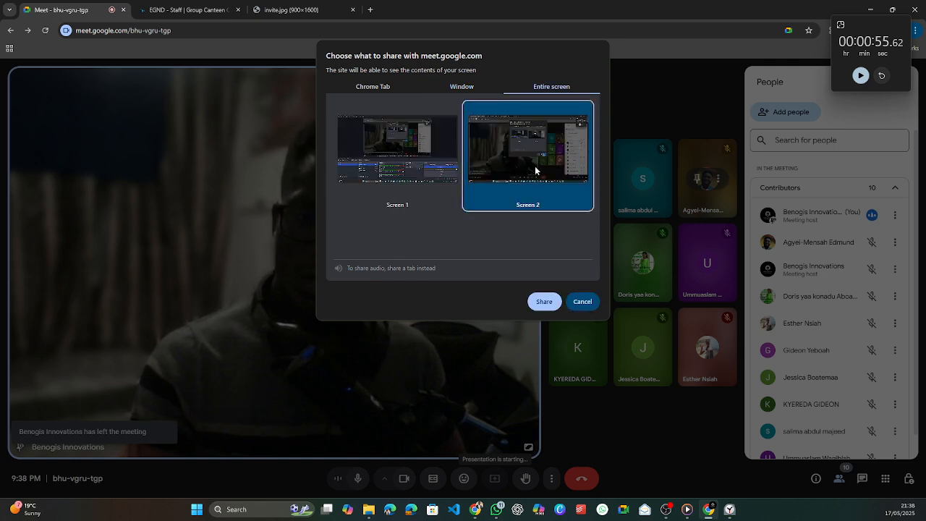
left_click(543, 302)
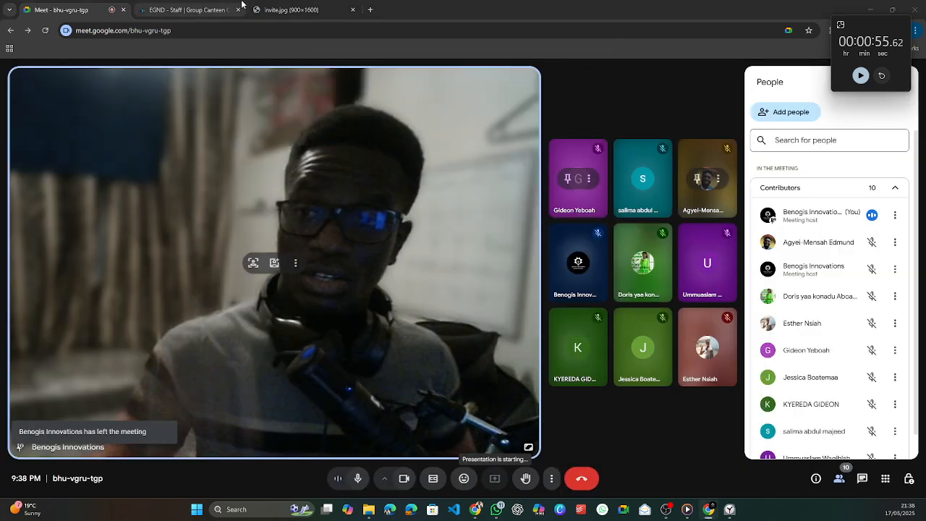
Step: Switch to the EduLink portal and open the fourth listed student's single canteen collection for 2025-05-07, placing the cursor in its note
left_click(211, 10)
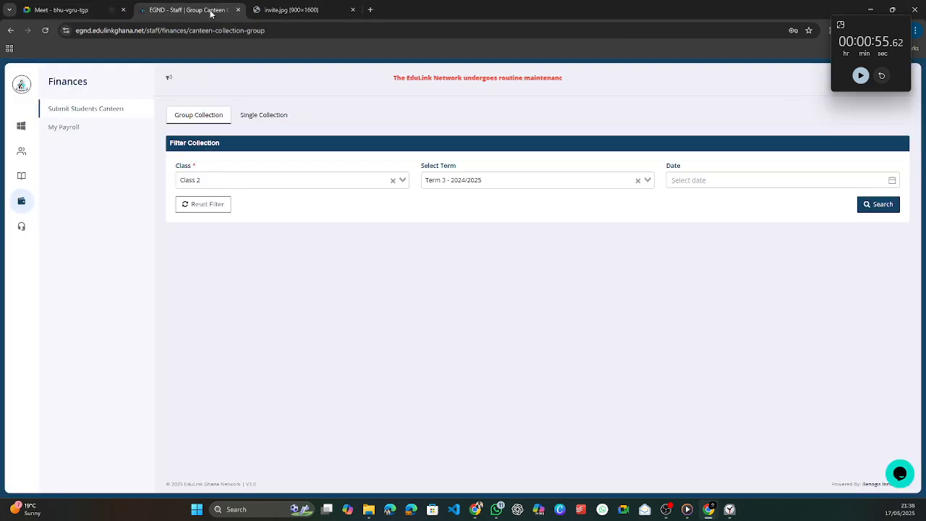
left_click(254, 117)
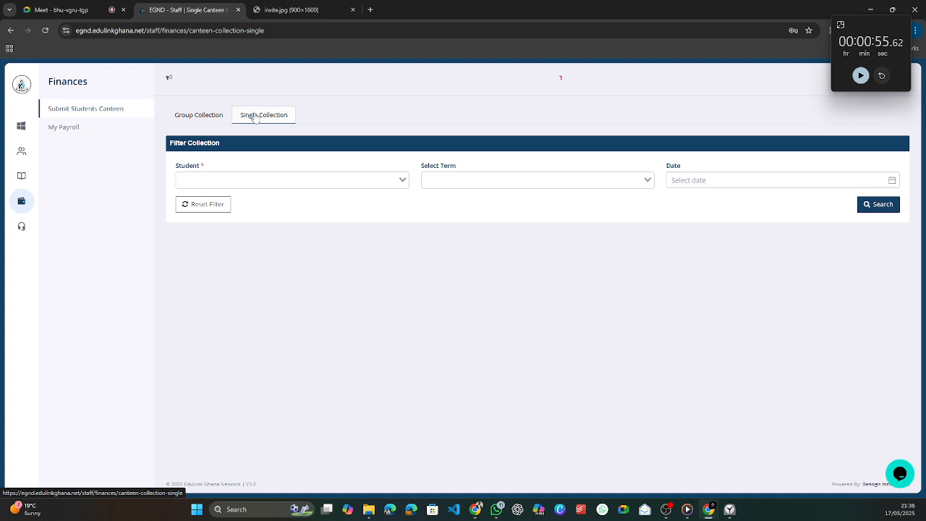
left_click(264, 180)
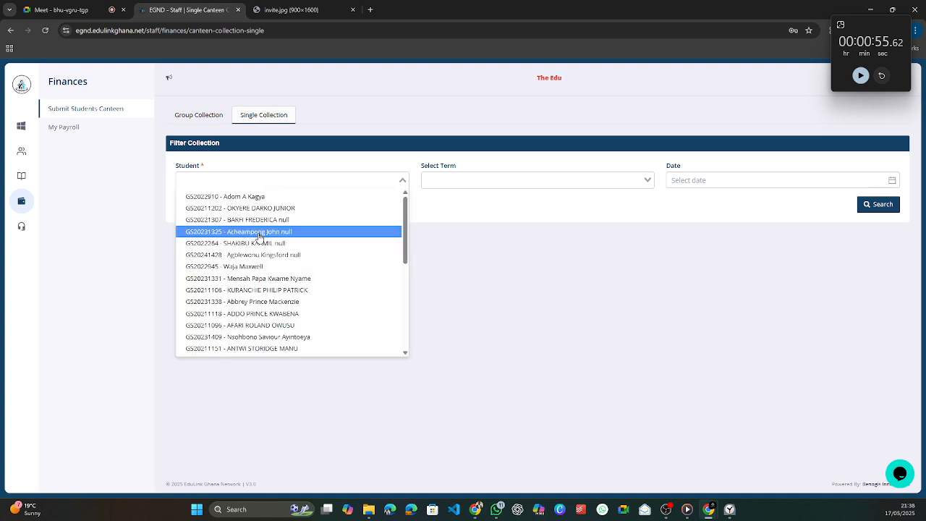
left_click(264, 229)
left_click(671, 181)
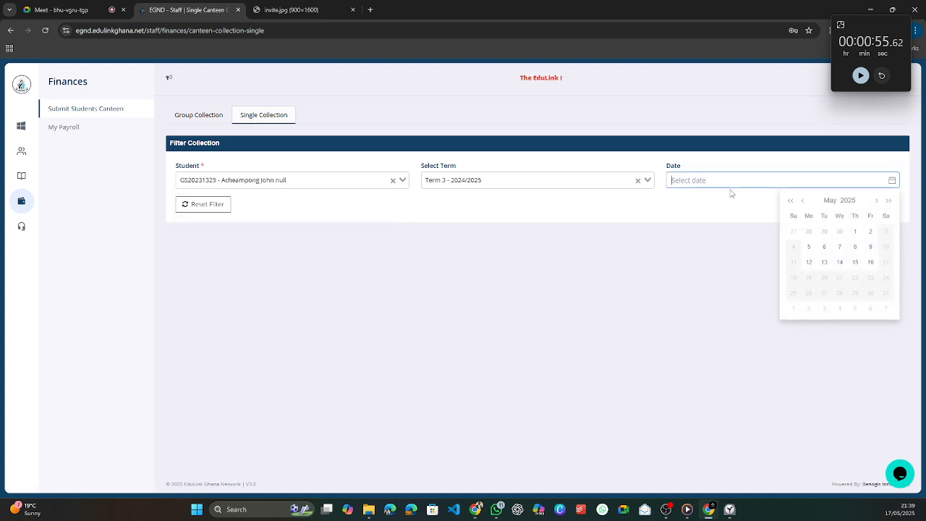
left_click(841, 248)
left_click(873, 204)
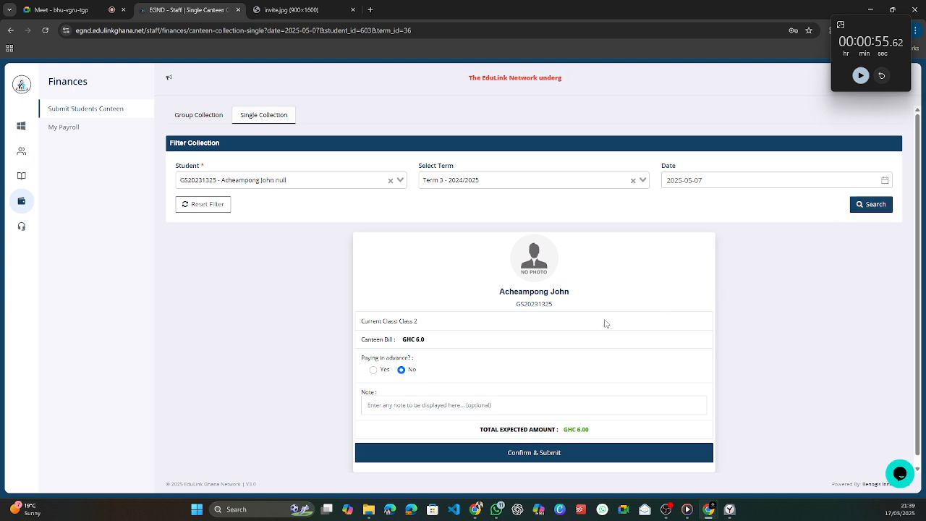
left_click(385, 404)
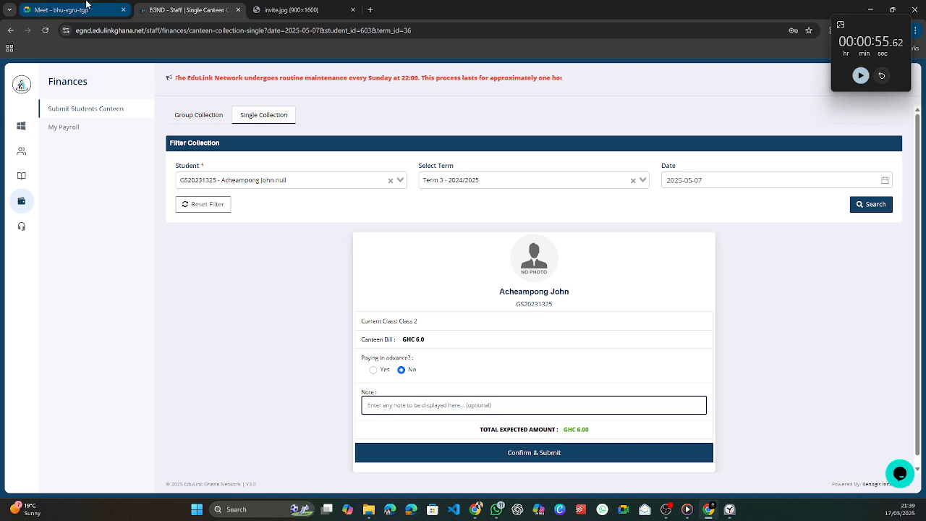
Step: Switch to Google Meet, rejoin the call on this device and turn the microphone on
mouse_move(82, 7)
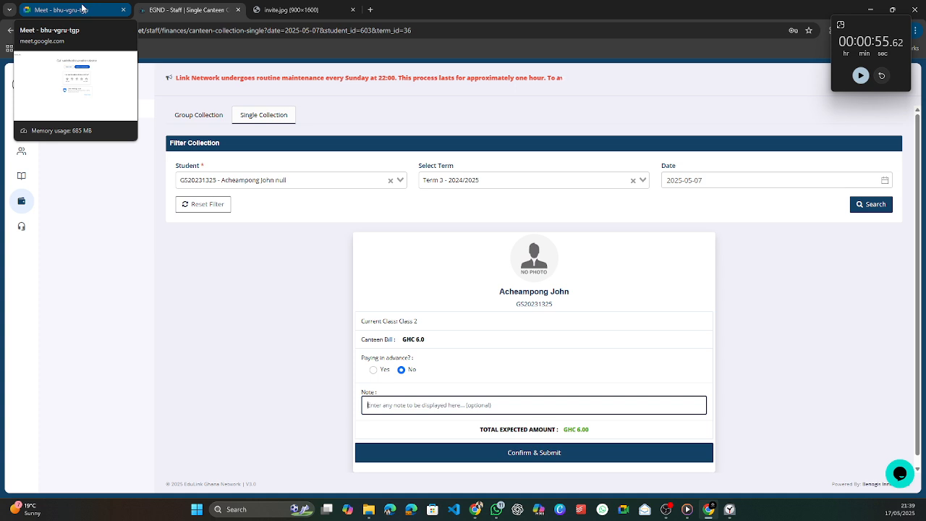
left_click(82, 9)
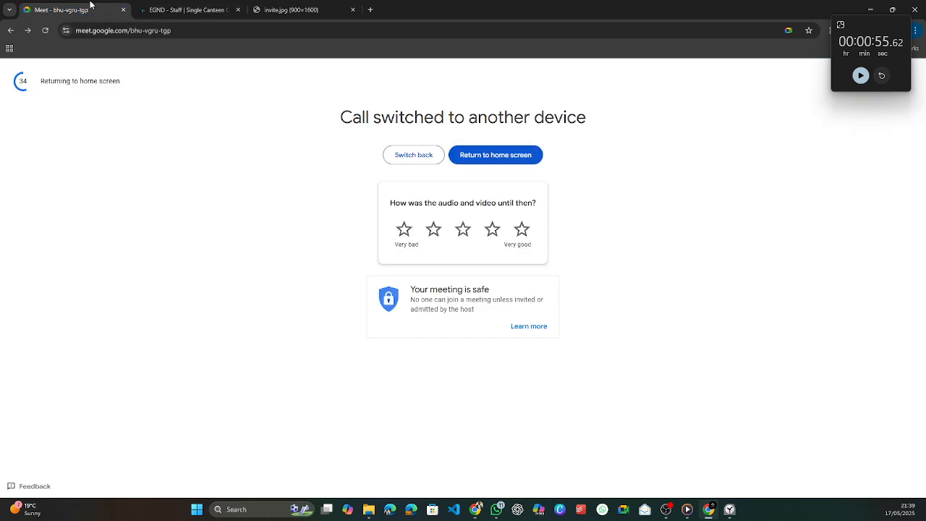
left_click(424, 156)
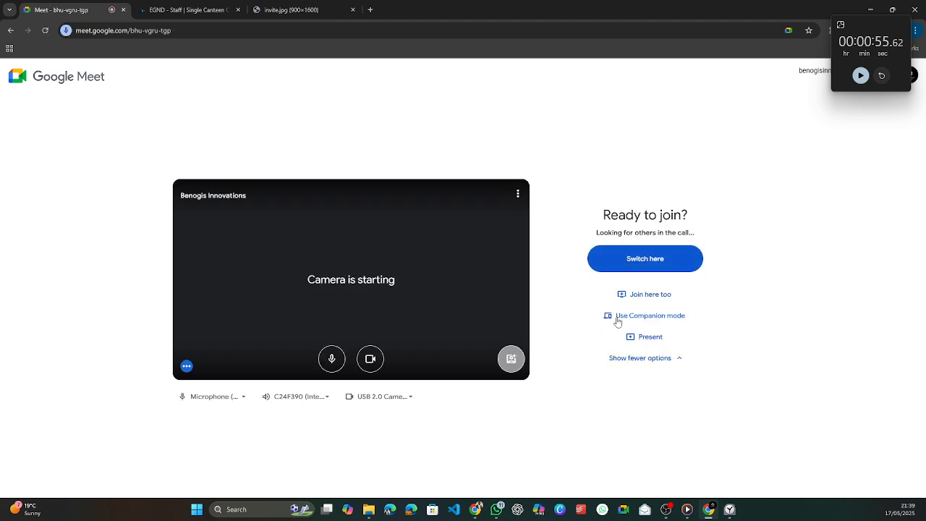
left_click(645, 308)
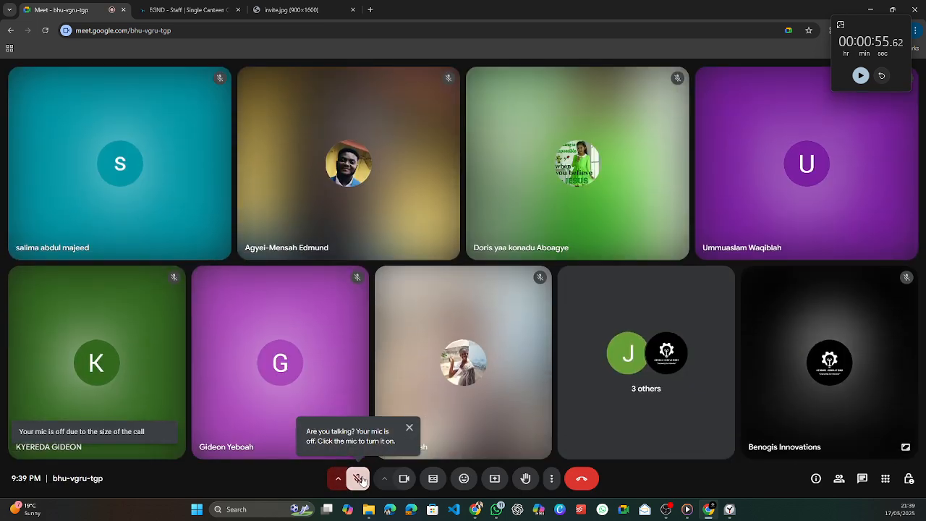
left_click(357, 478)
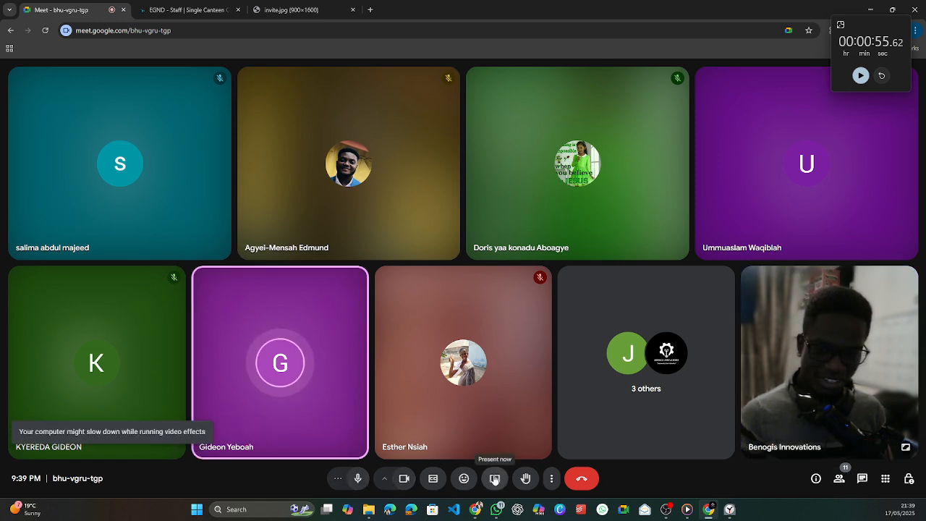
Step: Pin the host's own video tile to the screen for everyone in the call
left_click(849, 363)
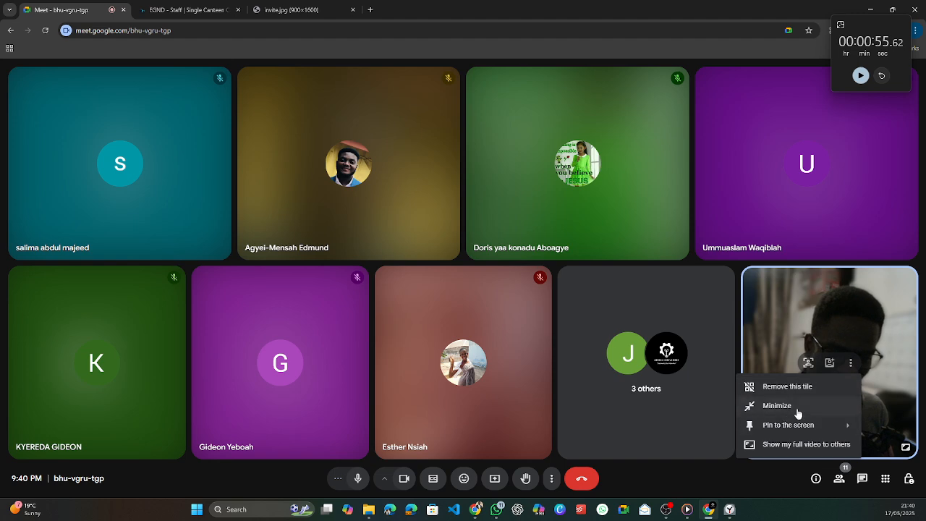
mouse_move(806, 429)
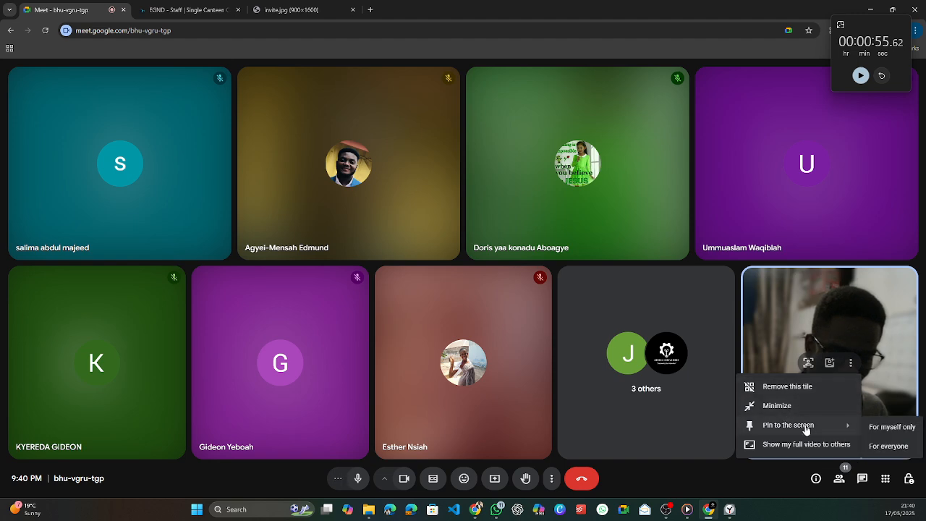
left_click(890, 446)
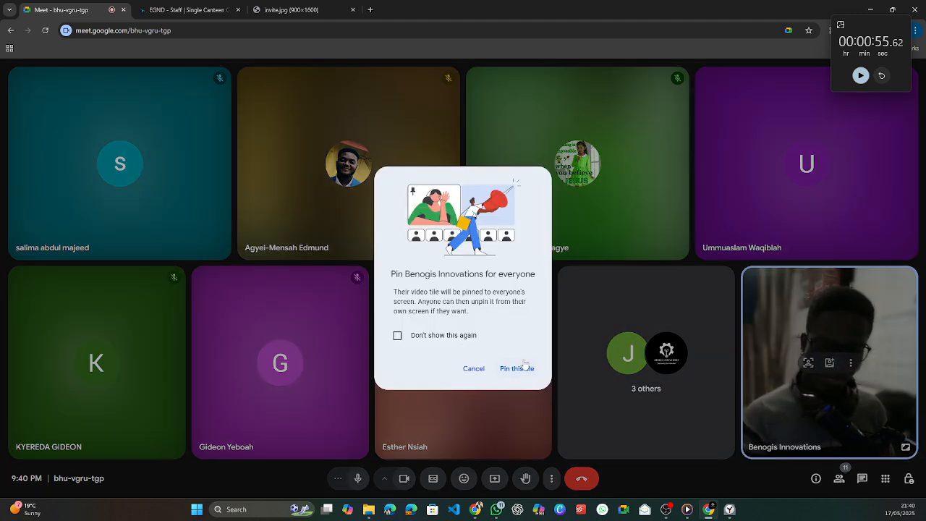
left_click(524, 364)
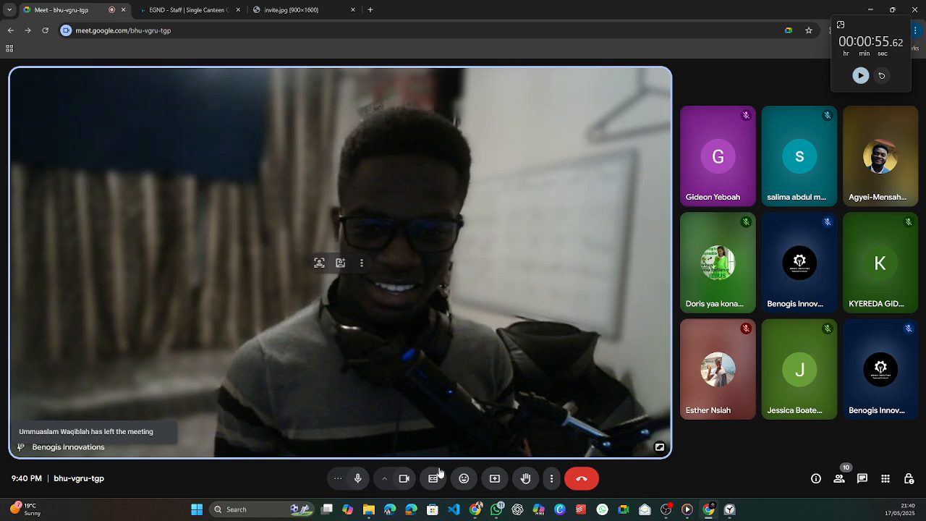
left_click(493, 479)
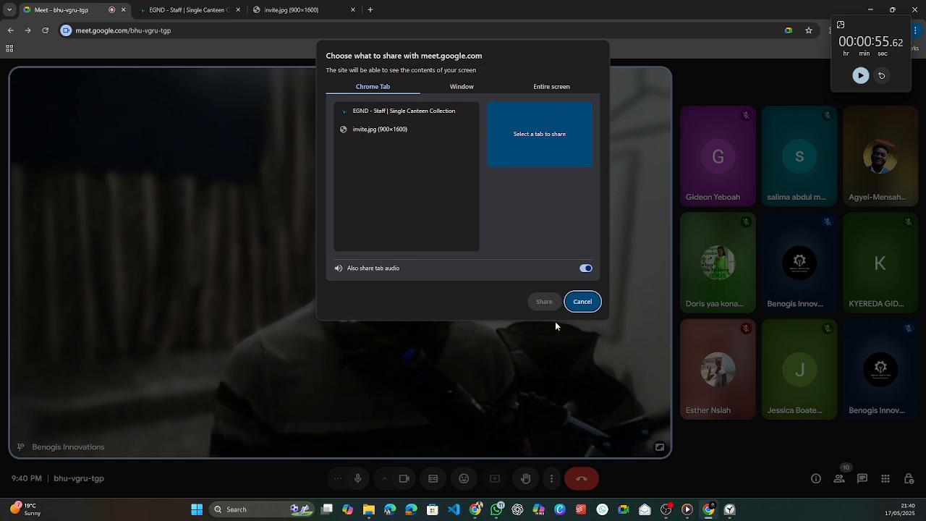
left_click(582, 302)
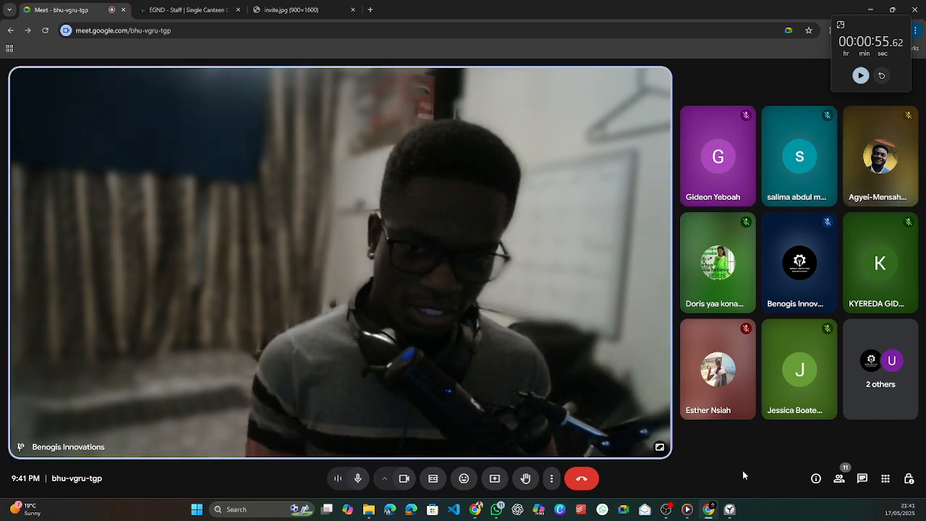
Step: Open the meeting's participant list and look through all contributors
left_click(836, 479)
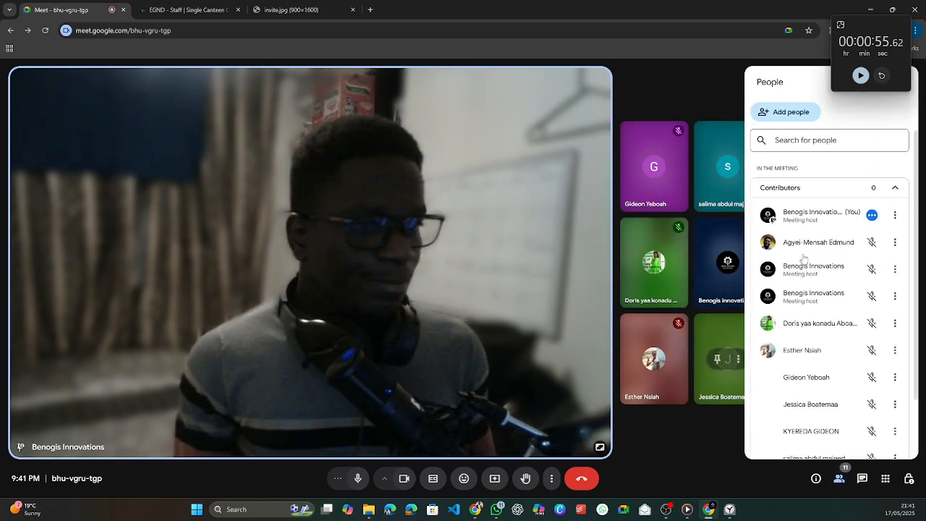
scroll(816, 304, "down", 2)
scroll(818, 308, "up", 2)
scroll(821, 306, "down", 2)
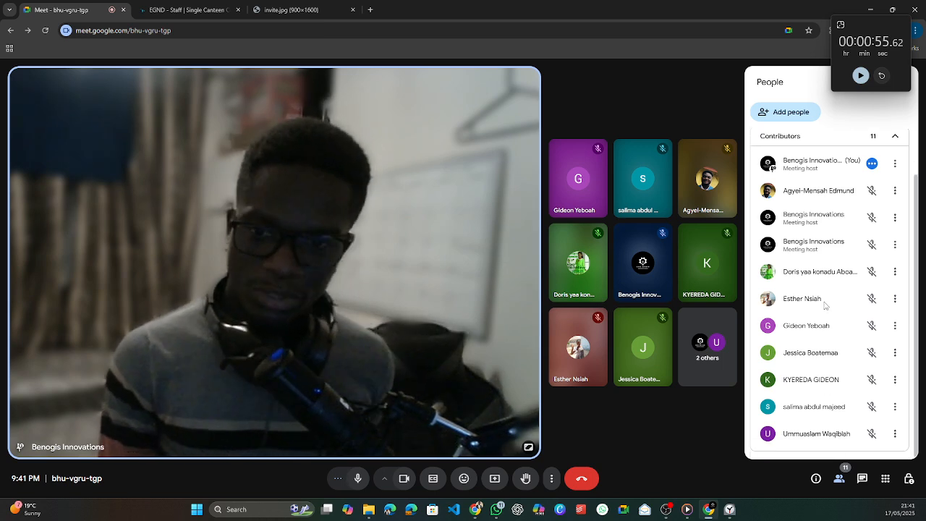
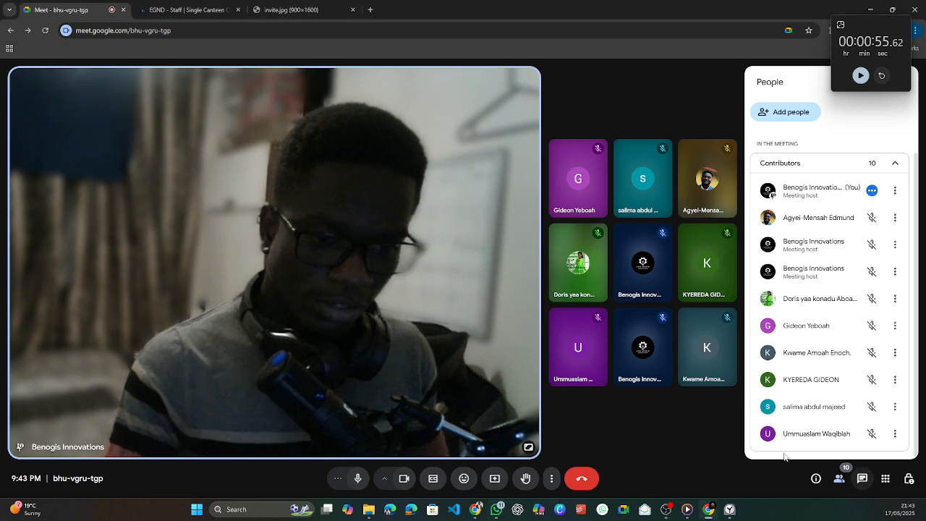
left_click(860, 478)
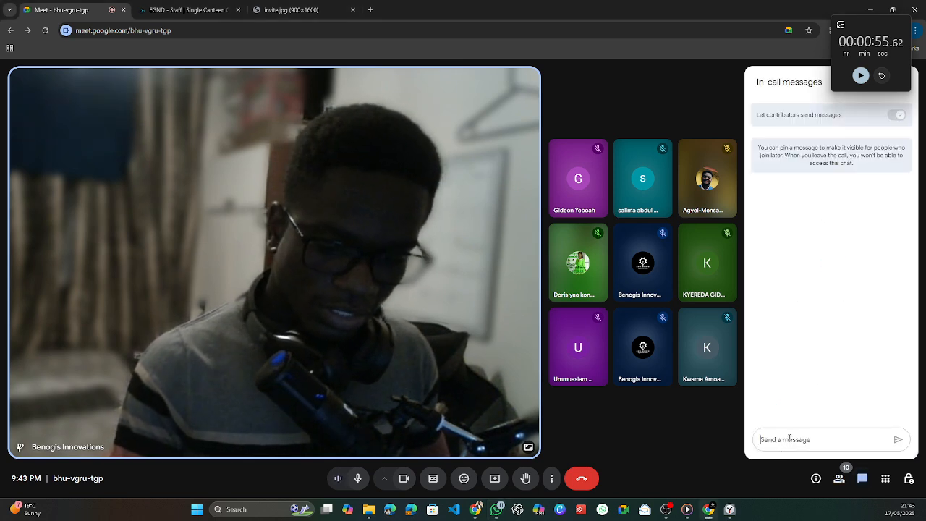
left_click(787, 439)
type("https://whatsapp.com/channel/0029VaBbojnJpe8hhg5gH346")
key("Return")
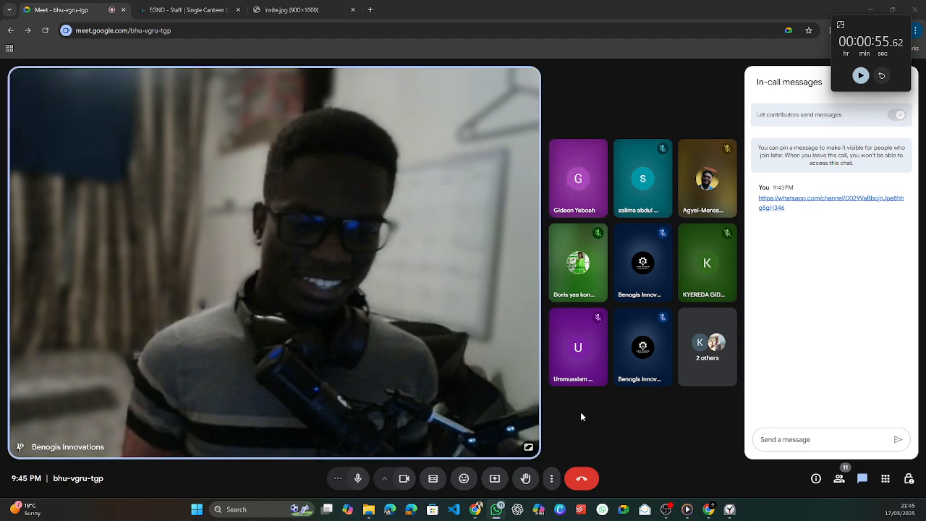
Step: Return from the in-call messages to the list of people and check who is attending
left_click(840, 481)
scroll(821, 335, "down", 1)
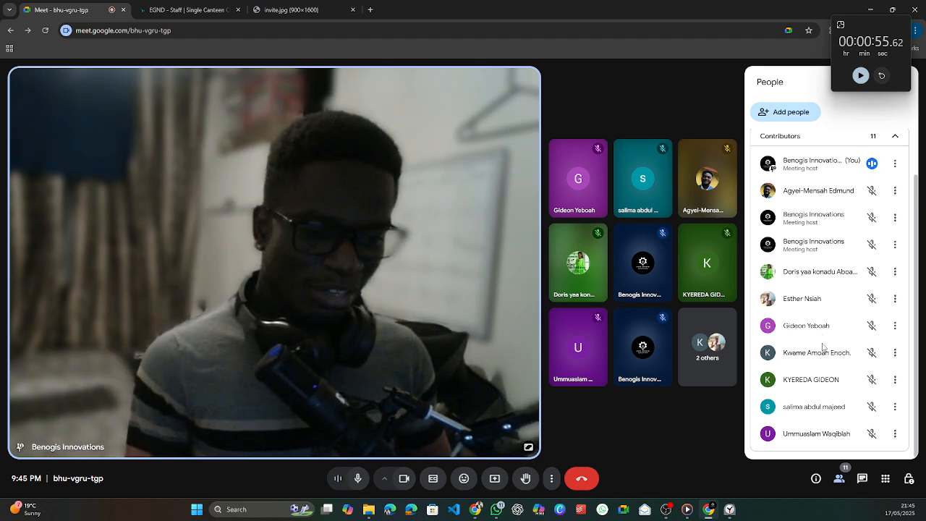
scroll(818, 347, "up", 2)
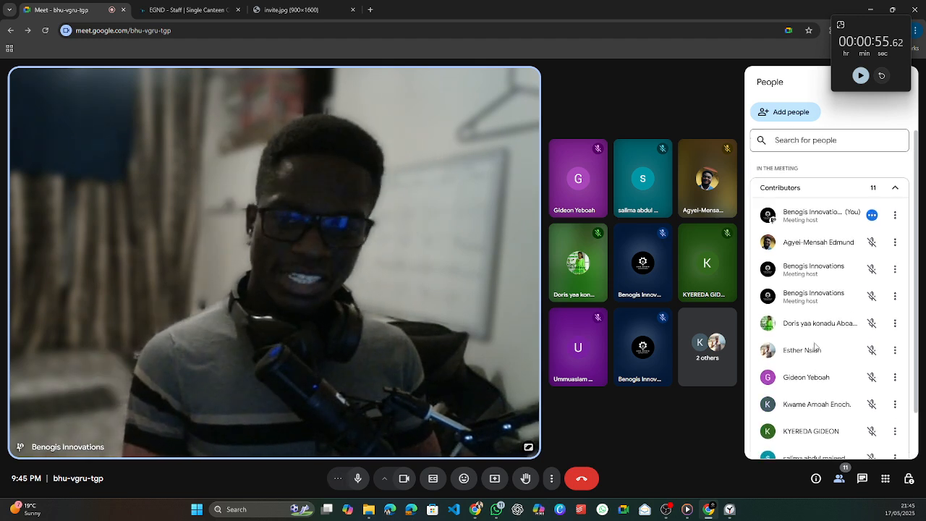
scroll(815, 348, "down", 2)
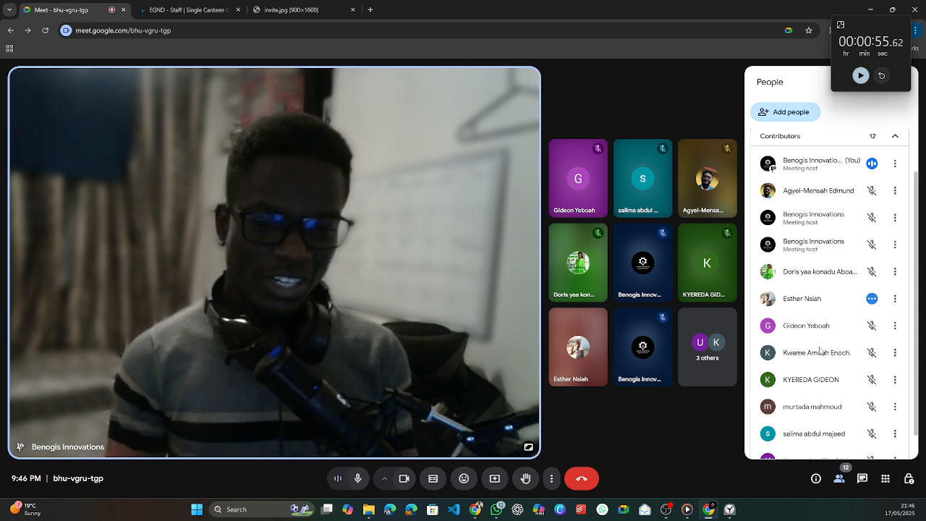
scroll(823, 347, "down", 2)
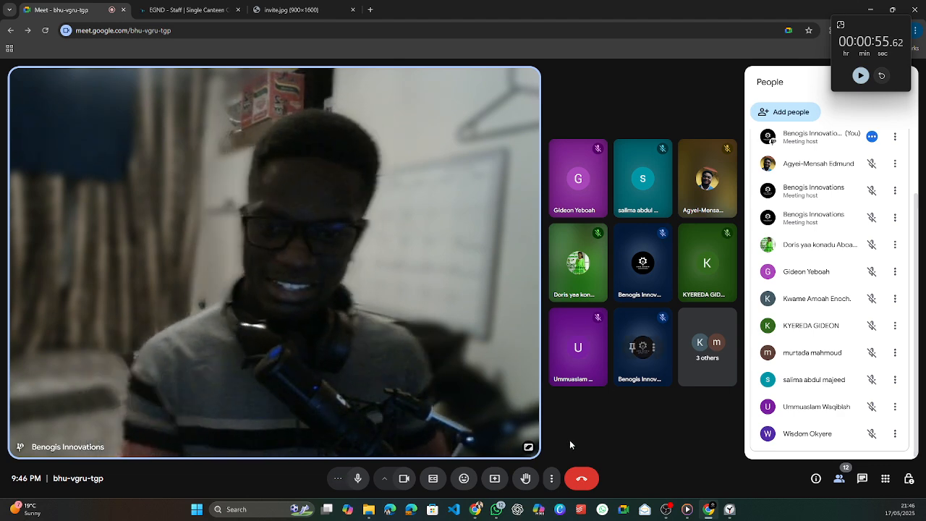
left_click(552, 478)
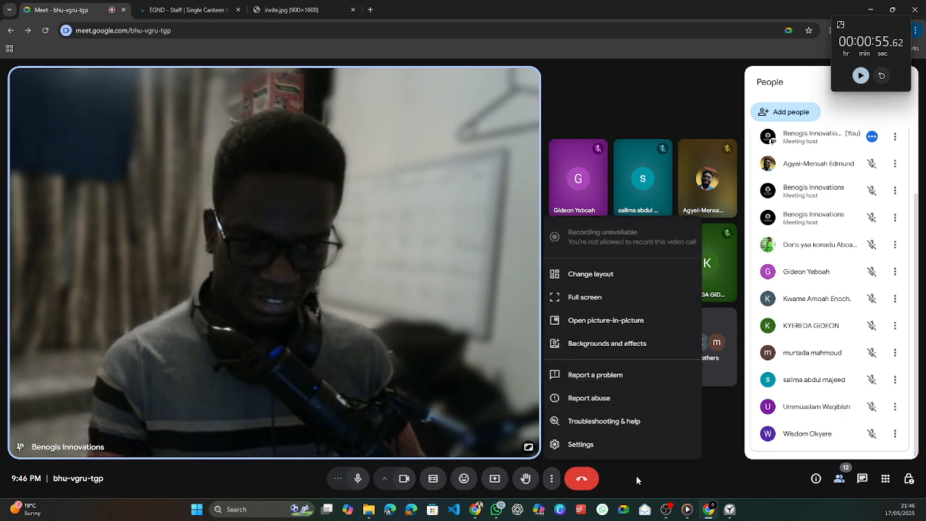
left_click(628, 477)
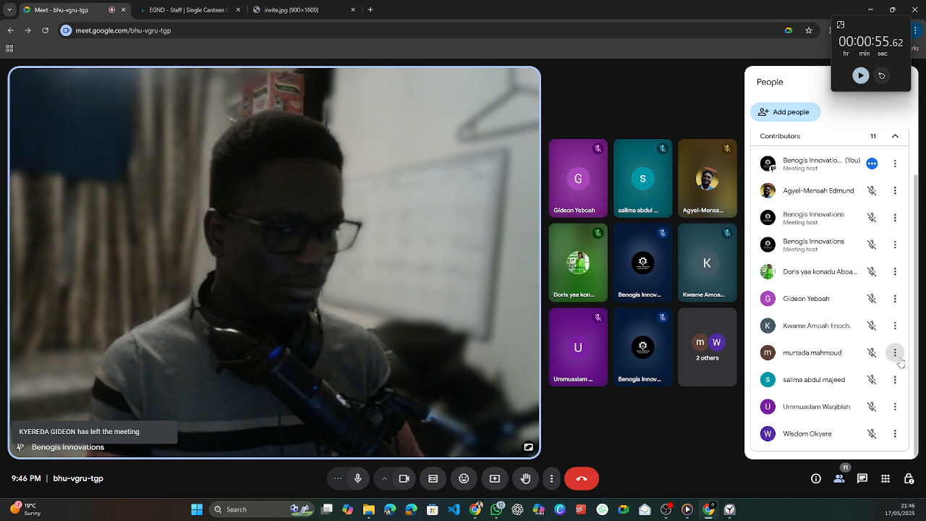
left_click(550, 478)
left_click(809, 315)
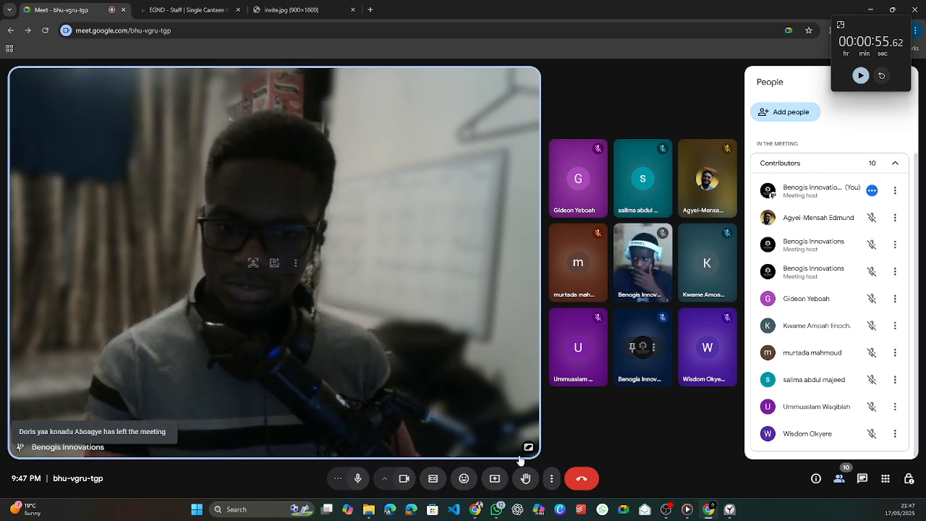
left_click(551, 478)
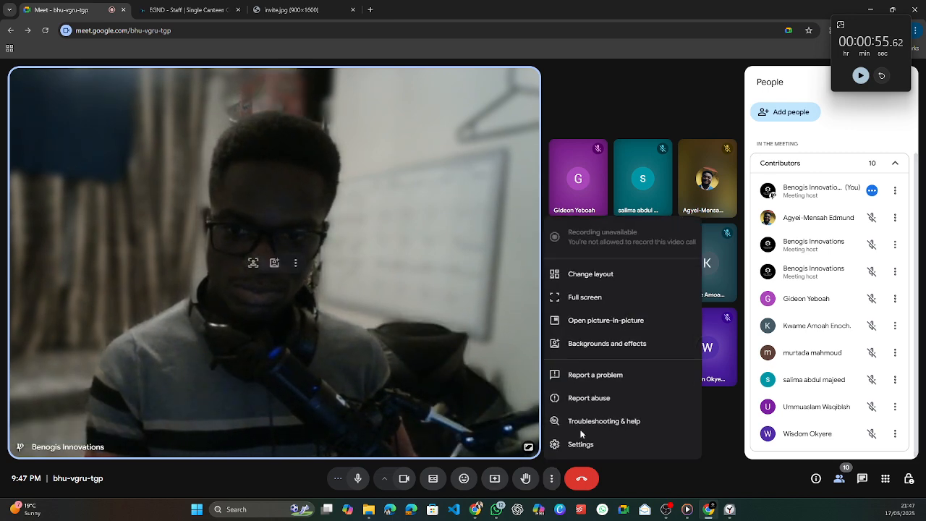
left_click(716, 420)
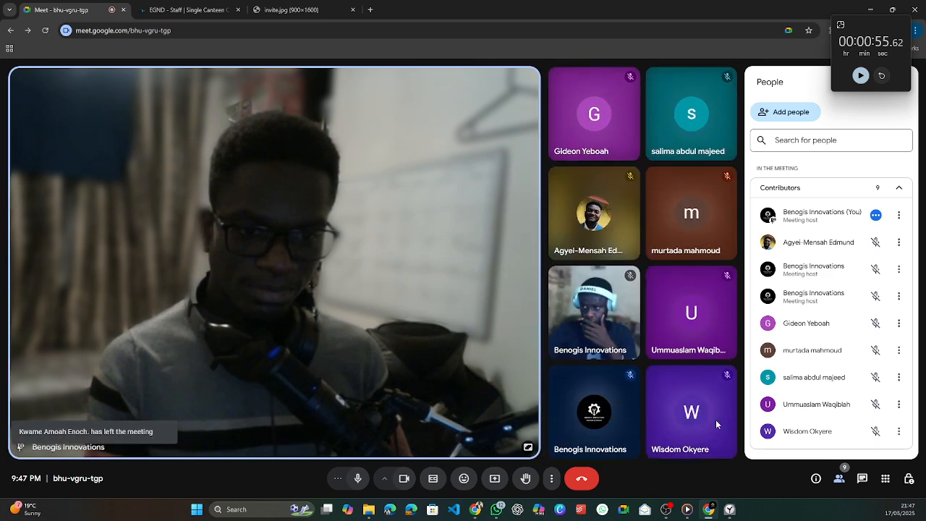
Step: Examine the host options for individual muted participants, including the dialog for removing someone from the call
left_click(899, 431)
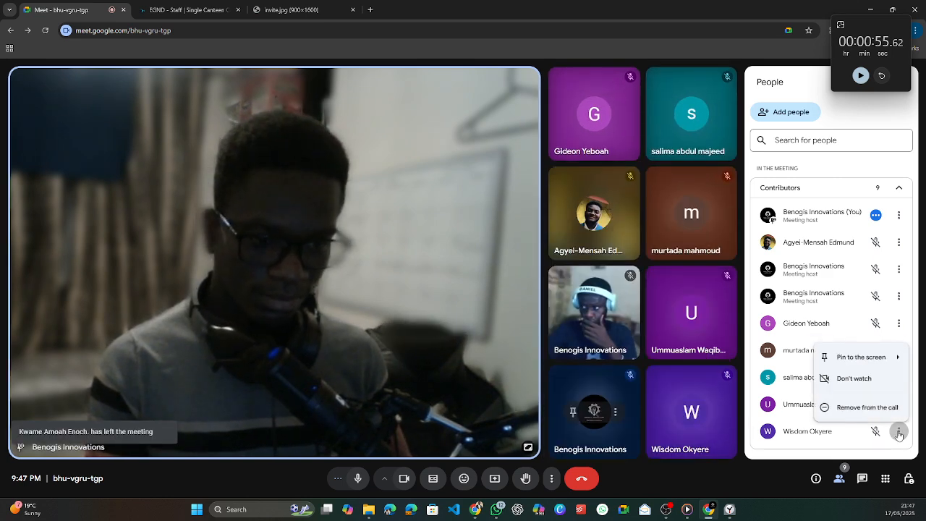
left_click(865, 409)
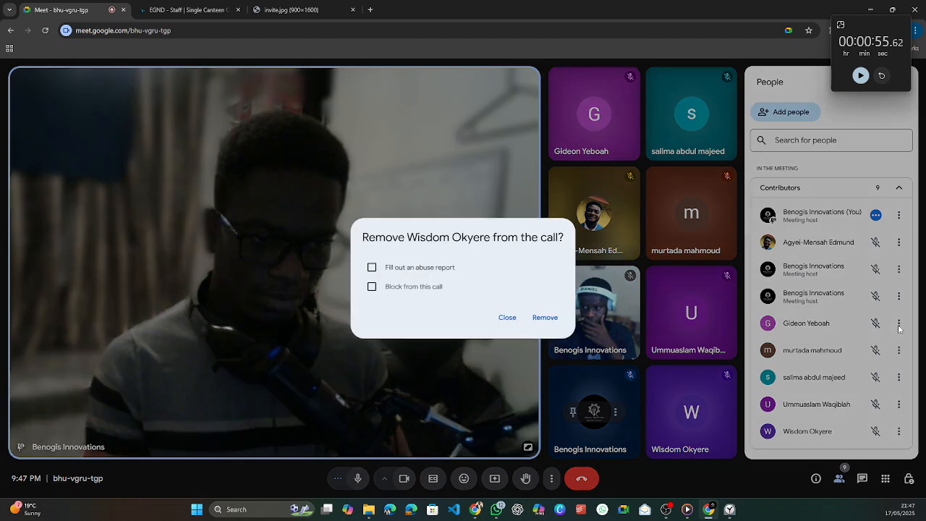
left_click(504, 349)
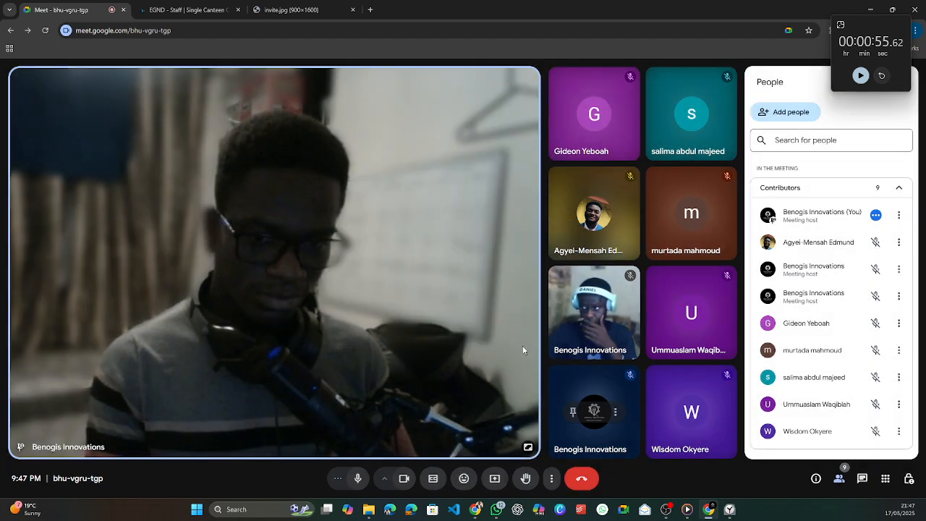
left_click(899, 322)
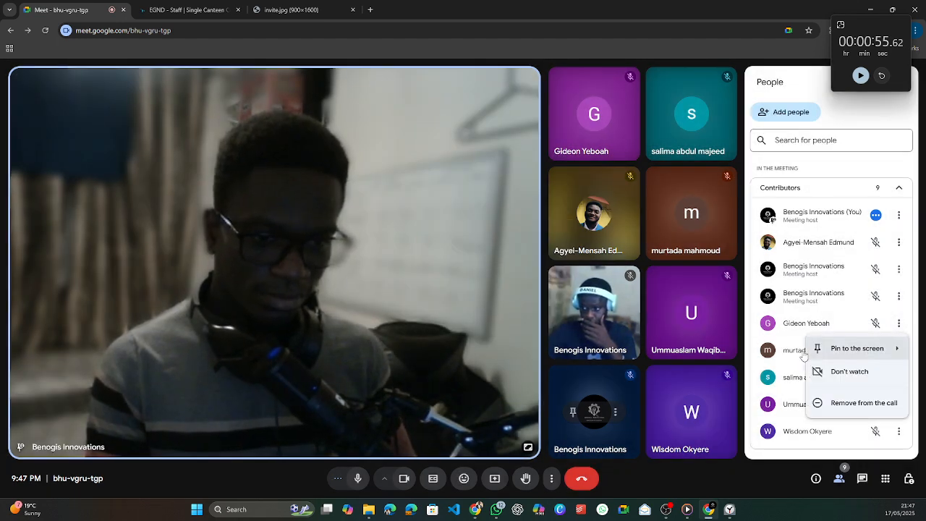
left_click(740, 351)
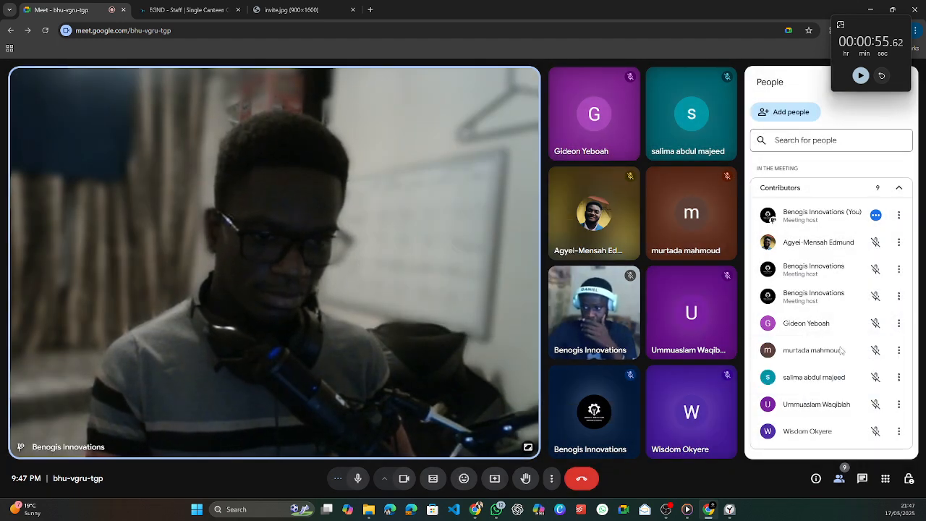
left_click(899, 377)
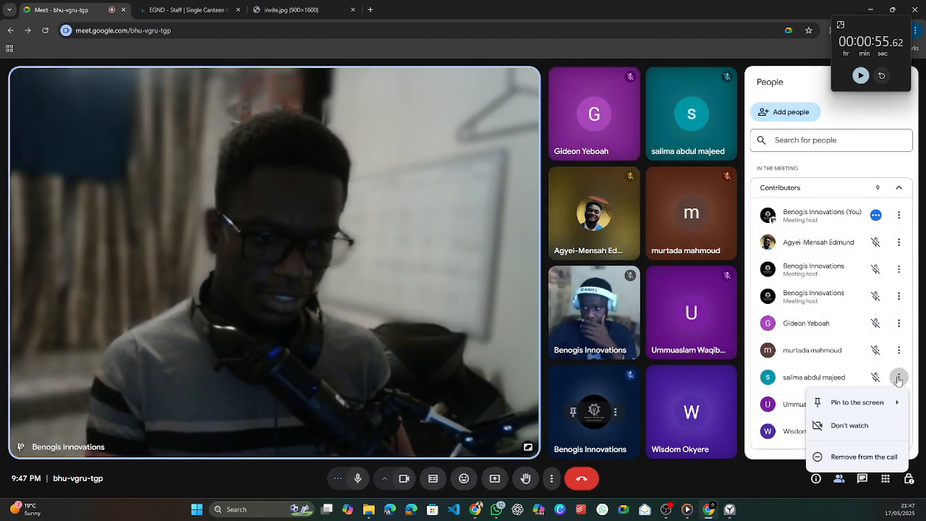
left_click(750, 457)
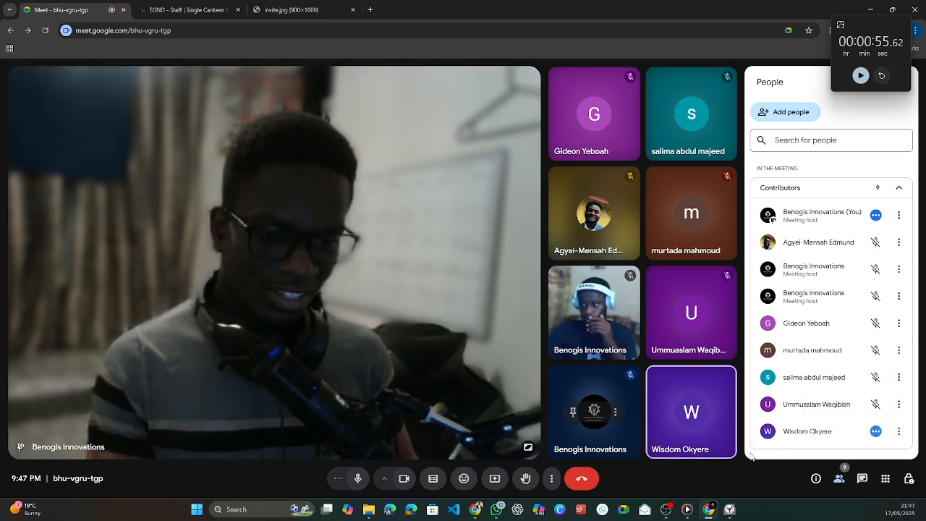